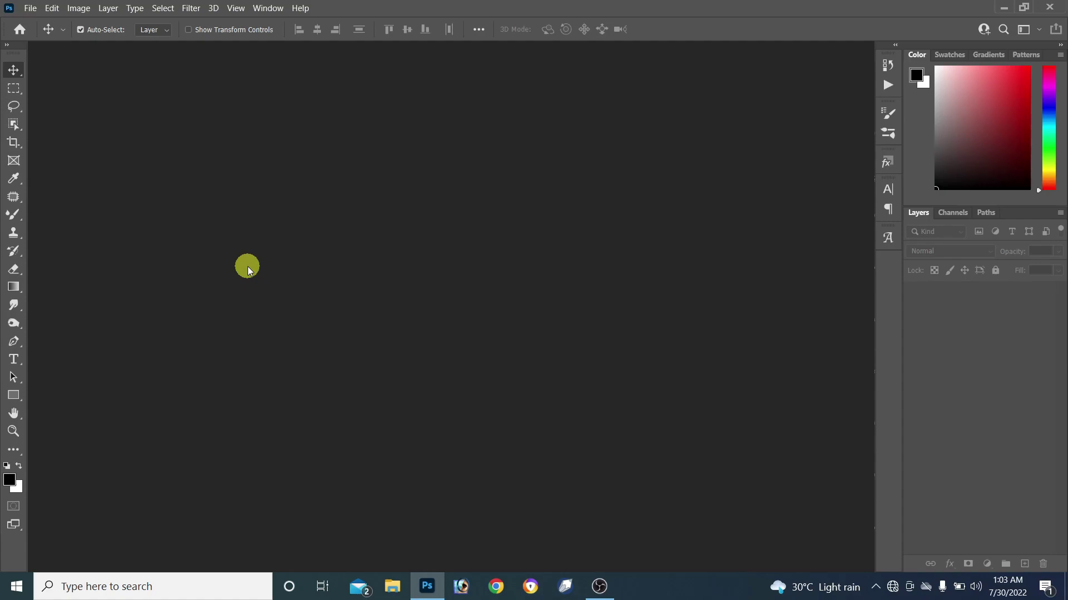
Create a new white 36 × 12 inch document at 250 ppi, keeping inches as the unit.
left_click(29, 9)
left_click(42, 22)
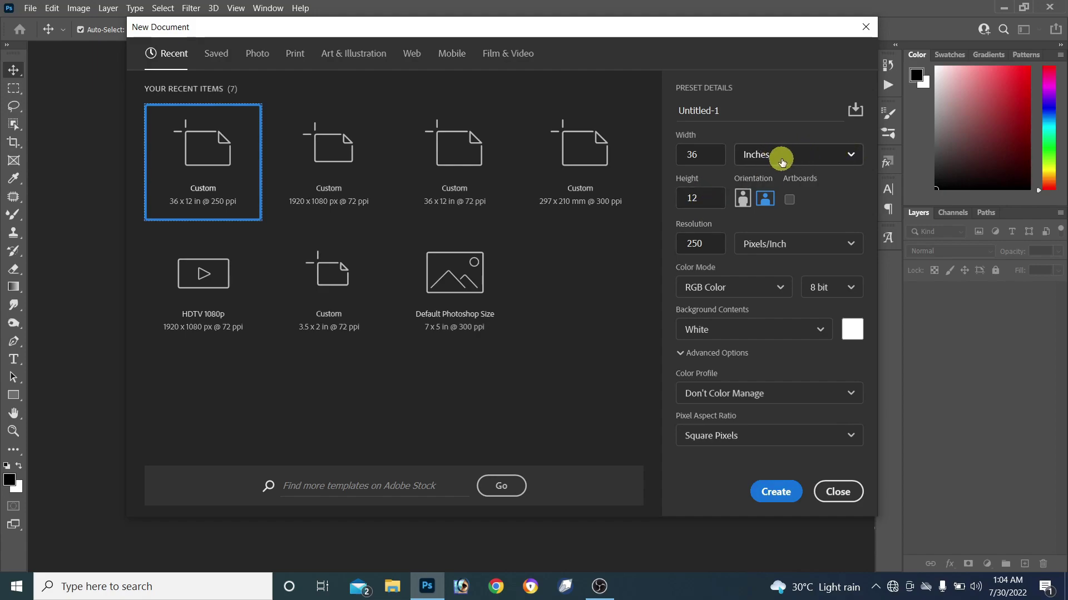
left_click(856, 159)
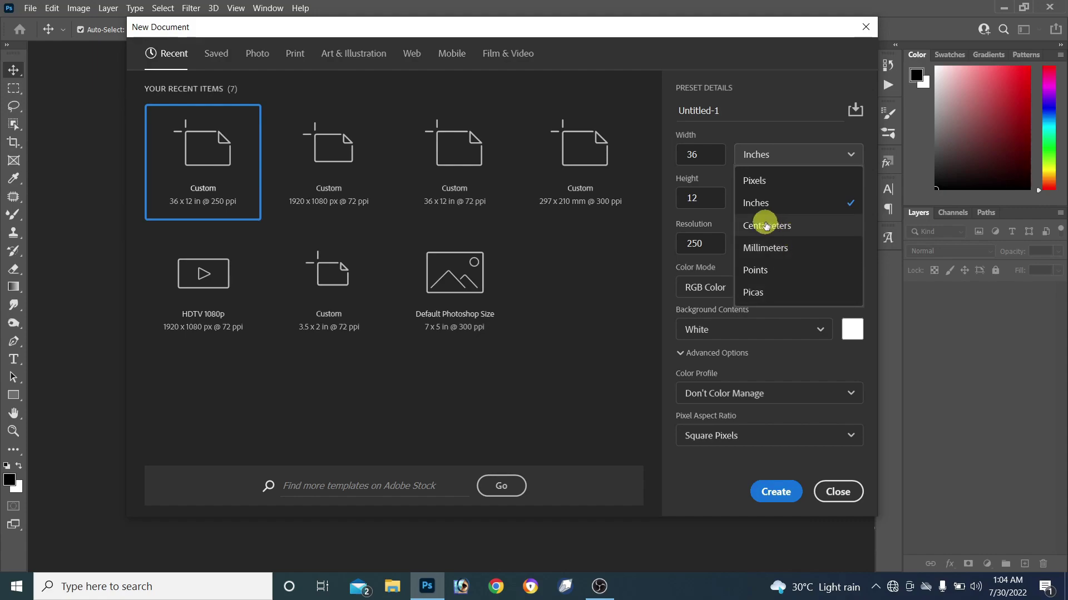
left_click(770, 206)
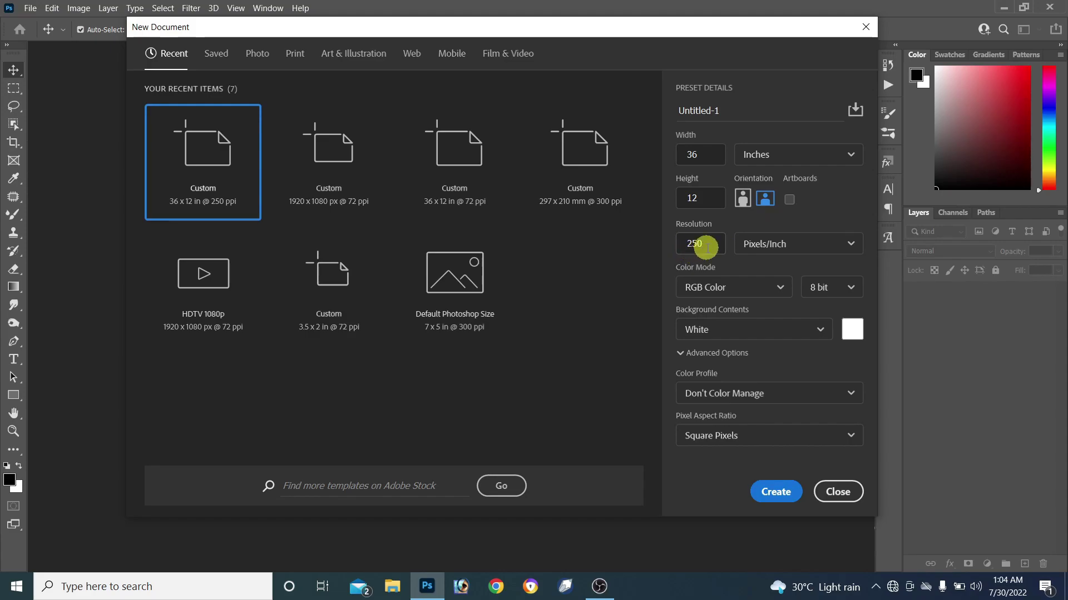
left_click(779, 492)
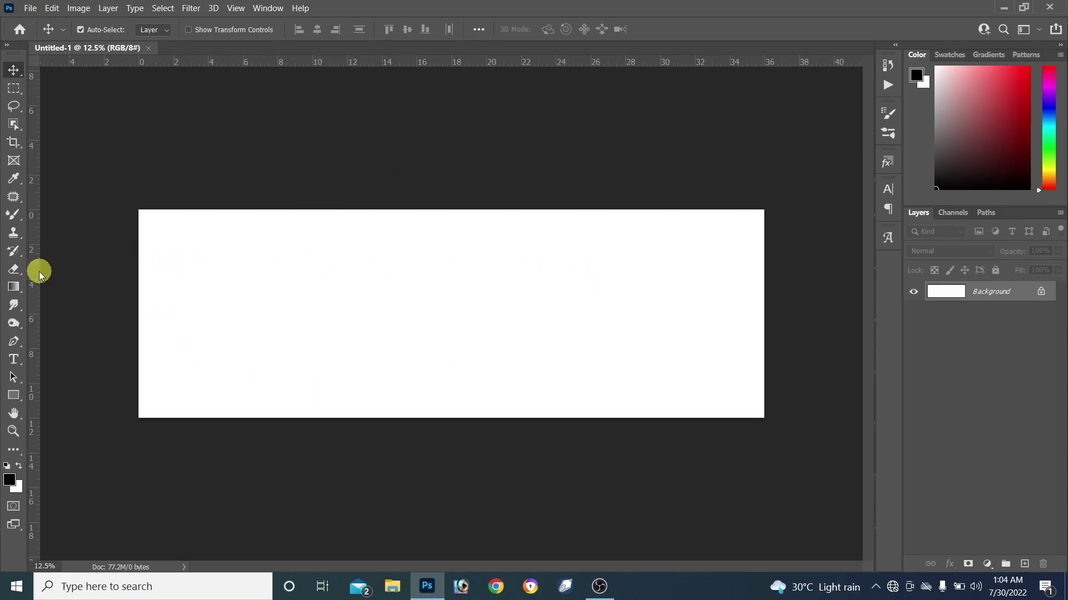
Place a vertical guide at the page centre (18 in) and zoom in on the canvas.
mouse_move(36, 269)
left_mouse_down()
mouse_move(273, 304)
mouse_move(452, 306)
left_mouse_up()
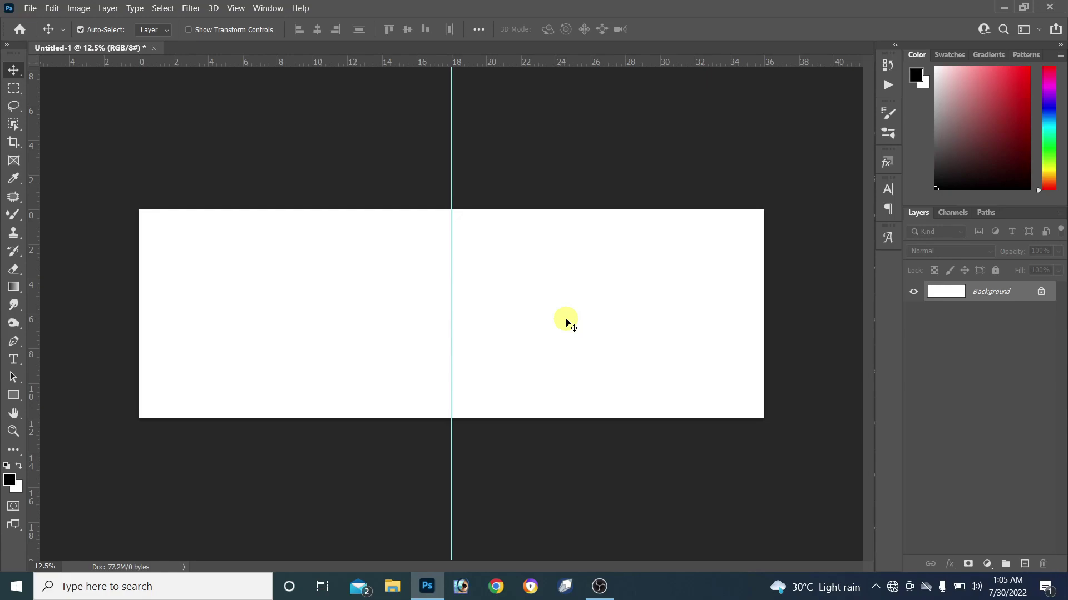
key("ctrl+plus")
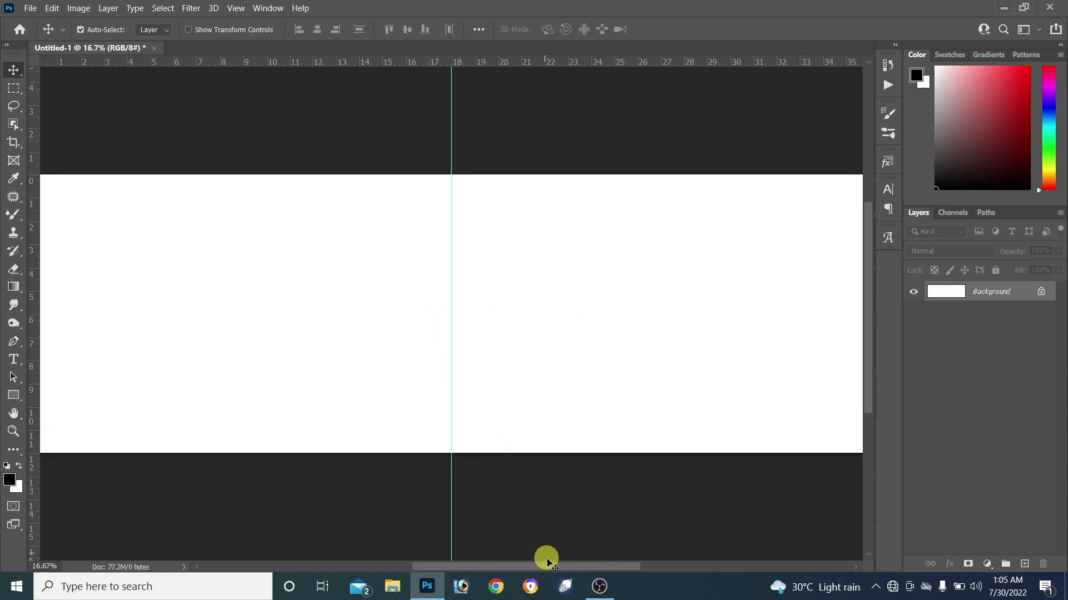
left_click_drag(544, 566, 528, 566)
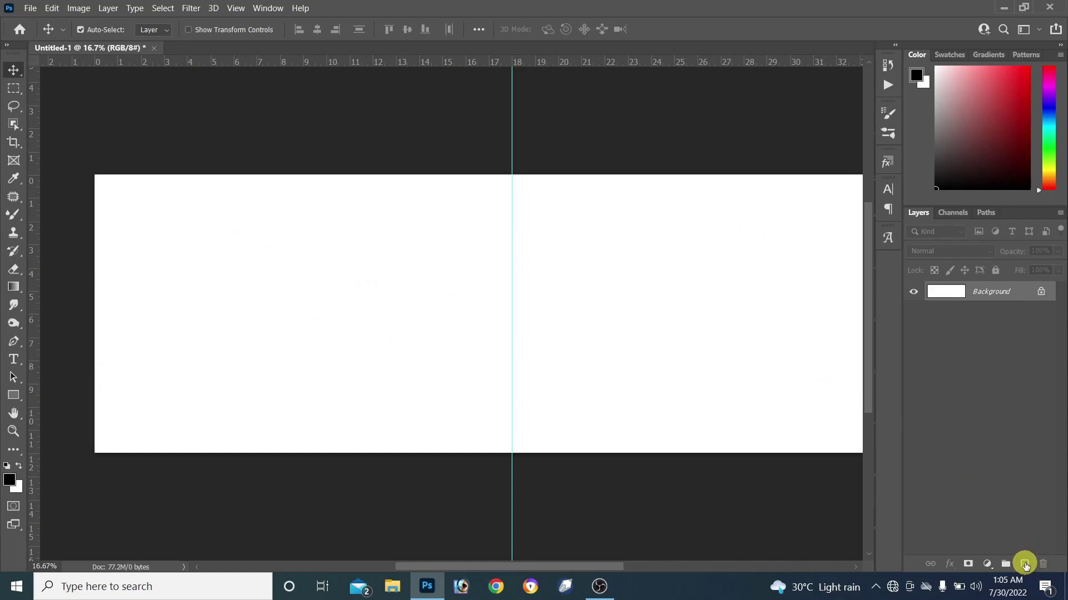
Fill a new layer with light peach #facc83 and lower its fill to 77%.
left_click(1024, 565)
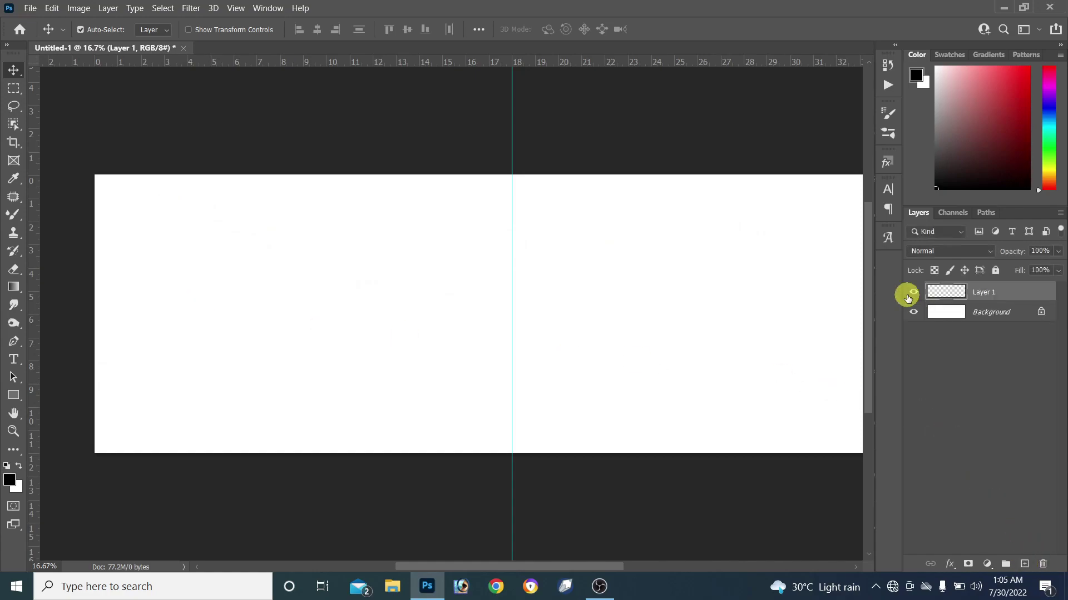
left_click(9, 480)
left_click(477, 335)
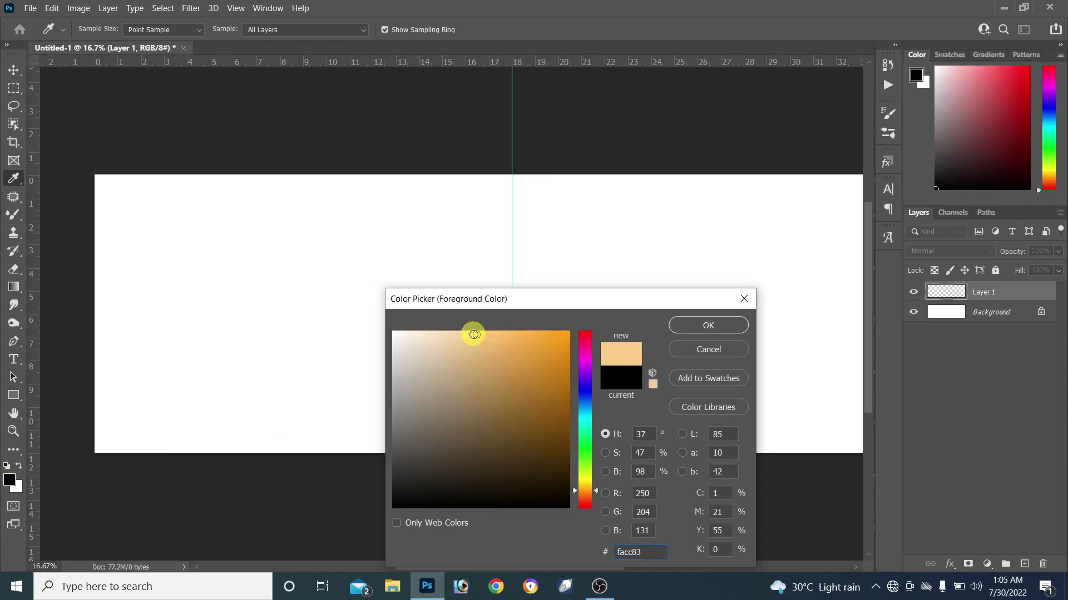
left_click(707, 325)
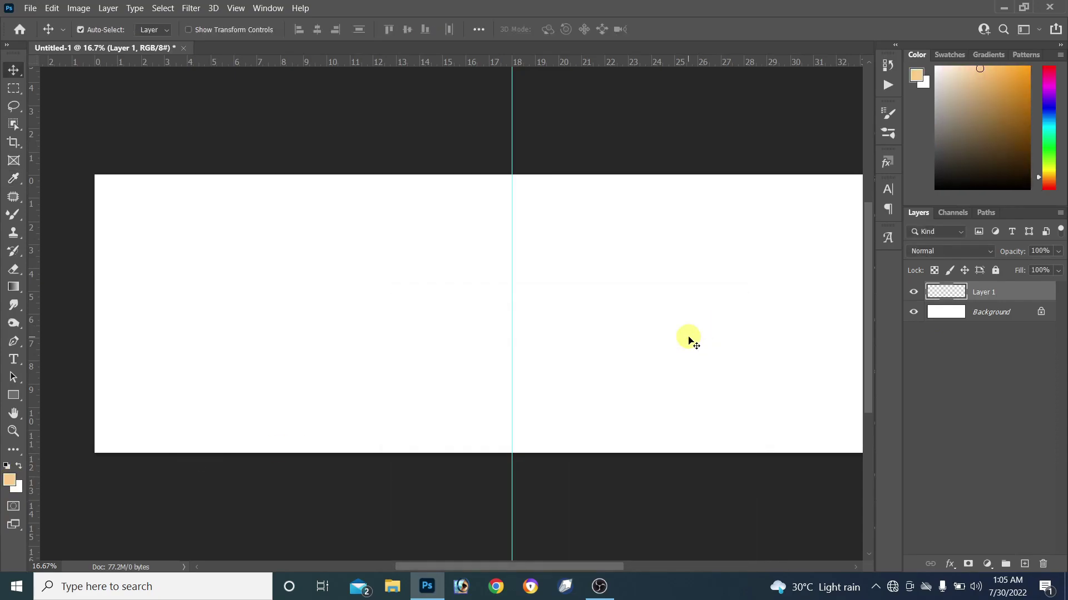
key("alt+BackSpace")
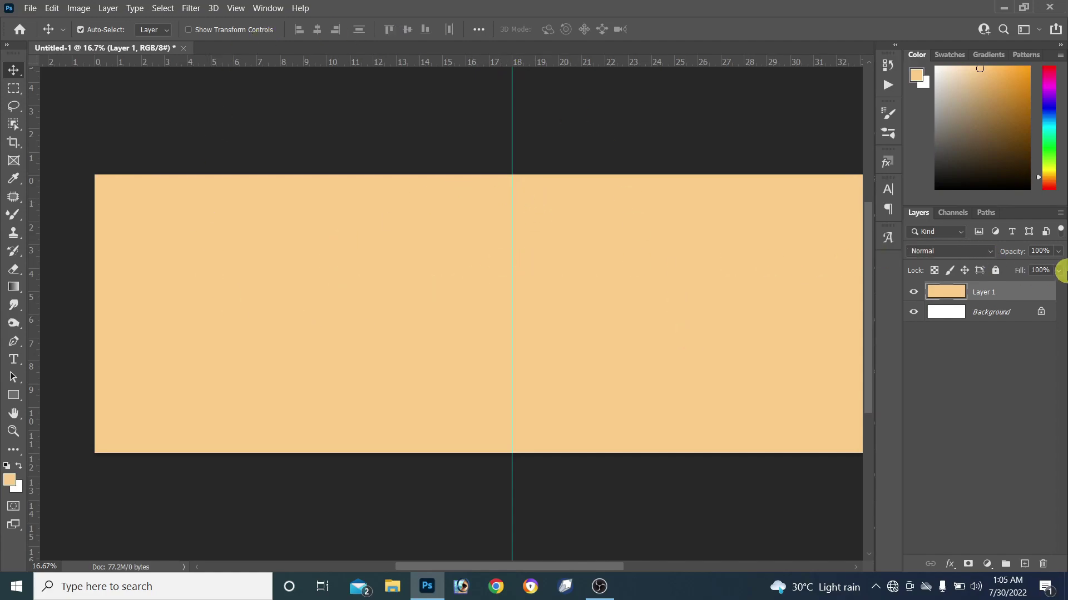
left_click(1058, 270)
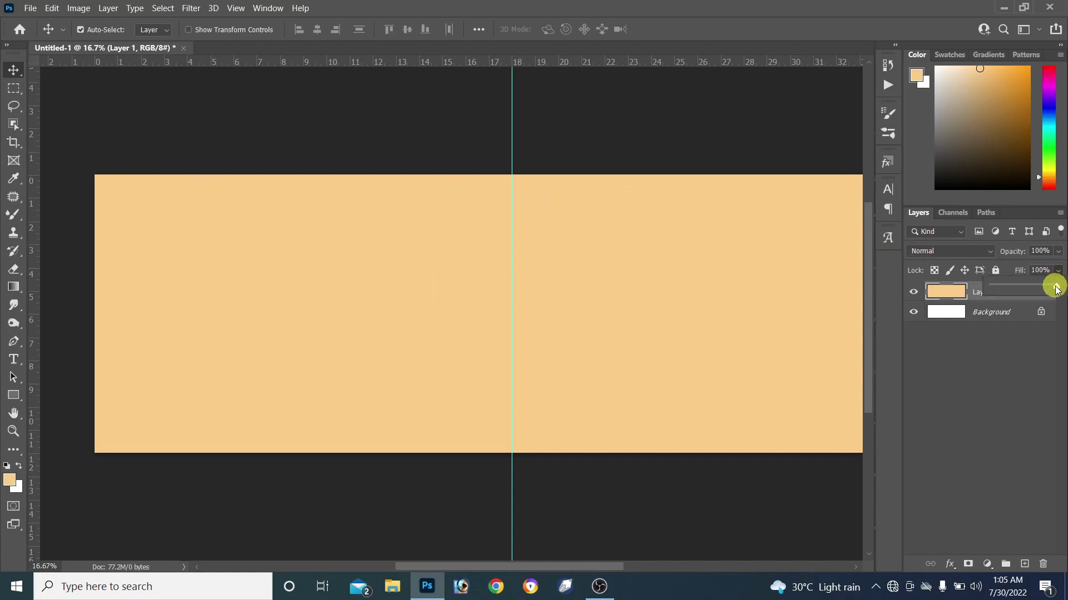
left_click_drag(1055, 288, 1044, 291)
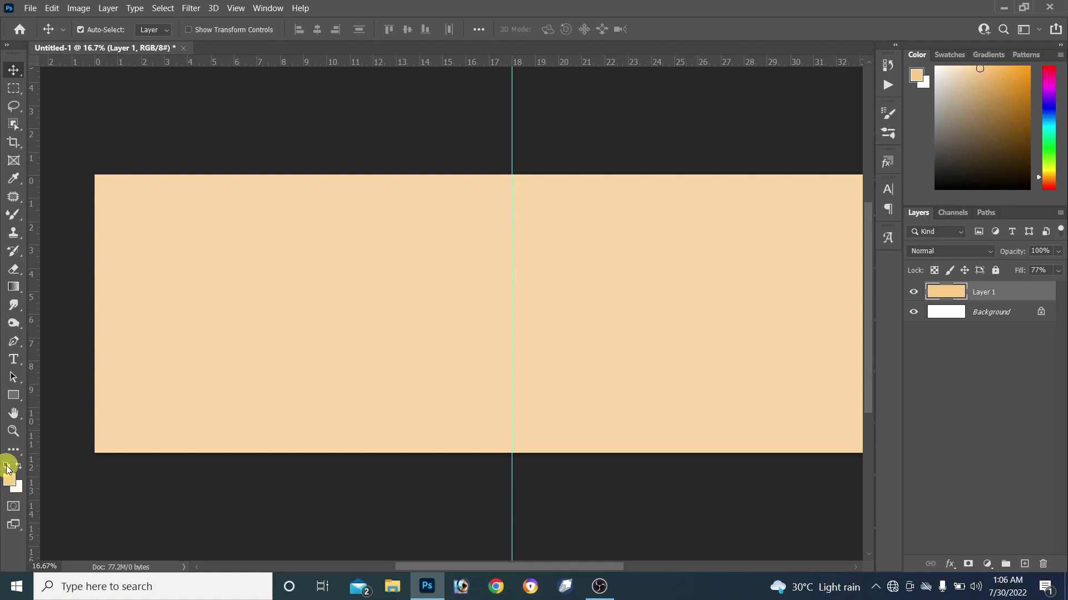
Draw a black rectangle in the page's upper left with default black and white colours.
left_click(7, 466)
left_click(14, 396)
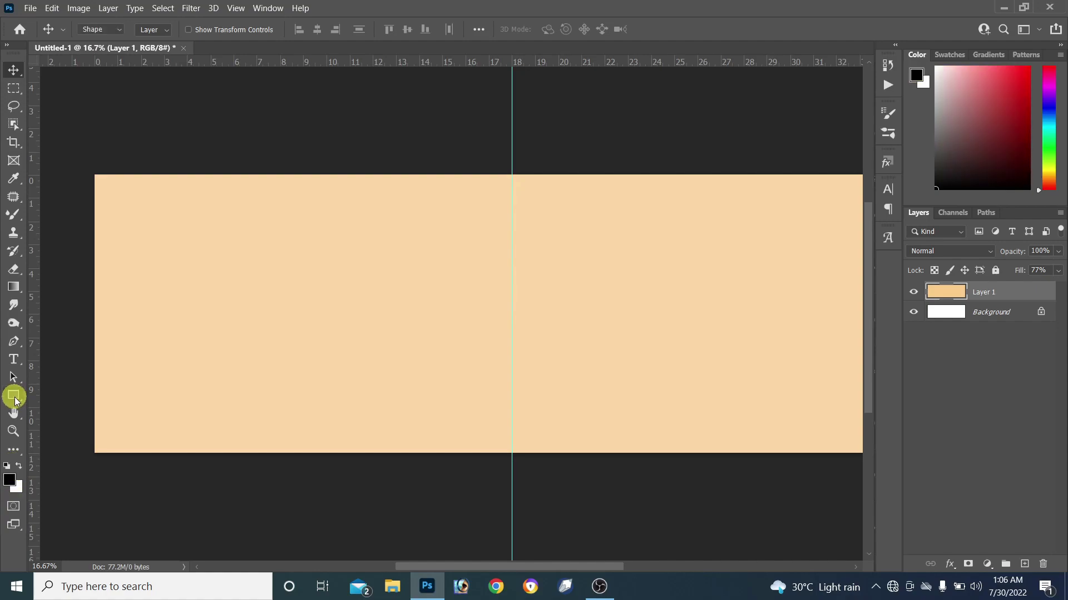
left_click(76, 393)
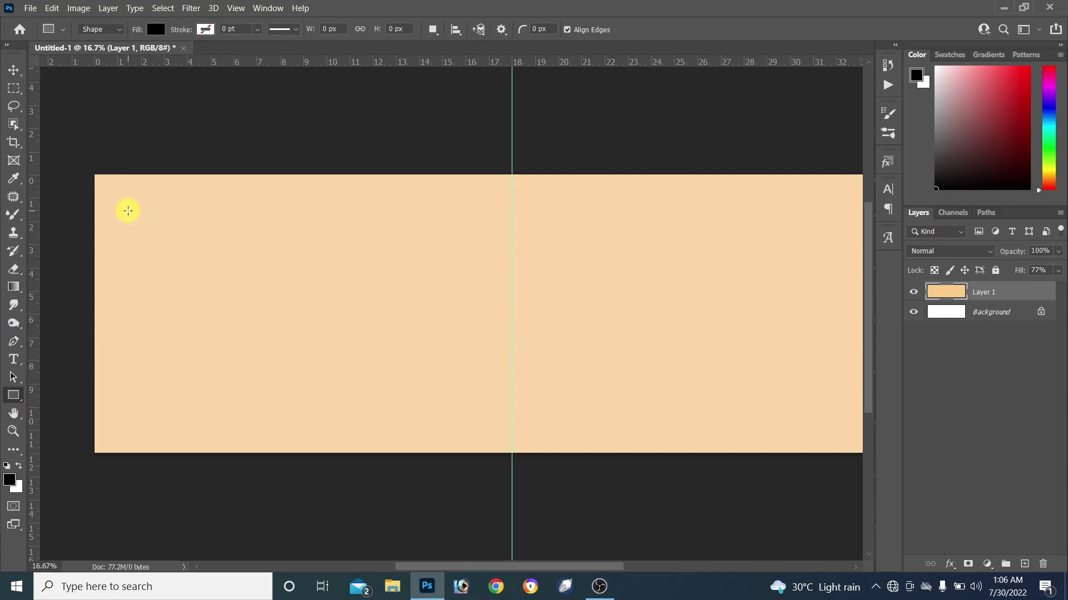
left_click_drag(123, 233, 281, 330)
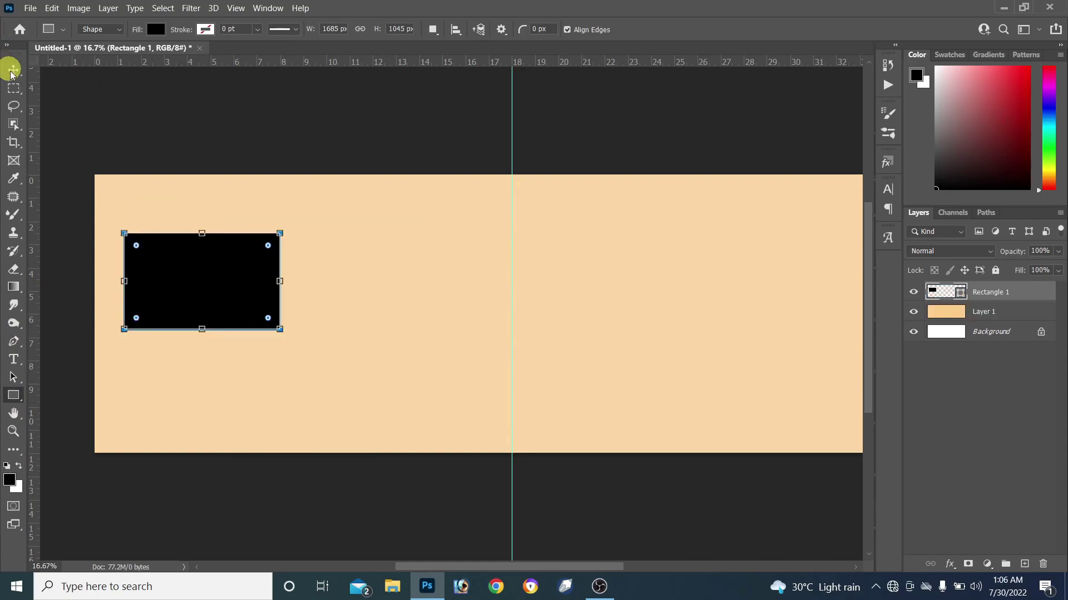
left_click(12, 70)
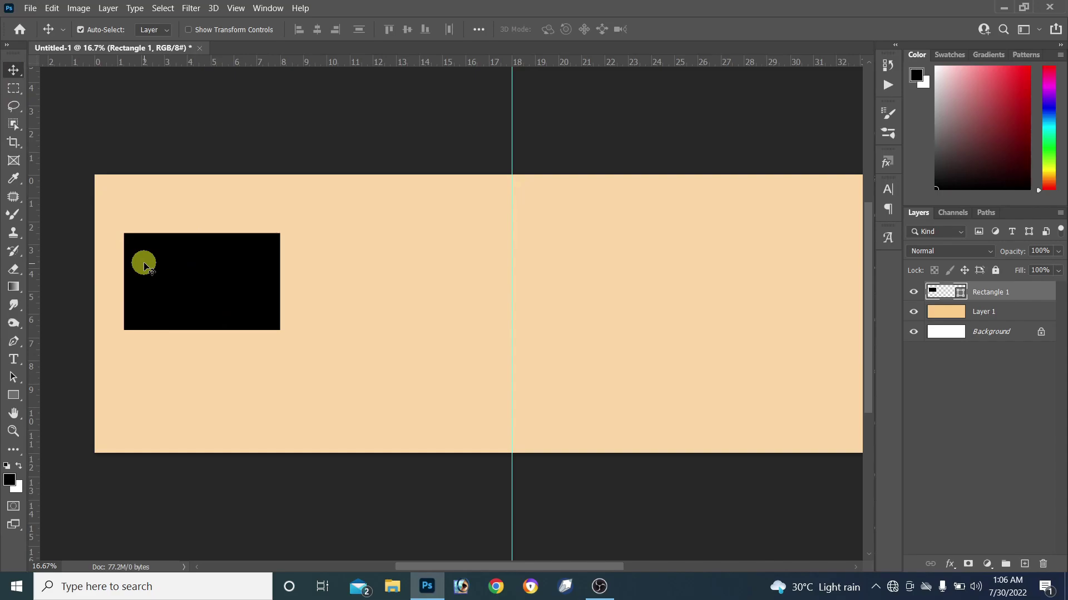
Give the rectangle a 49 px white inside stroke as a border.
double_click(1022, 293)
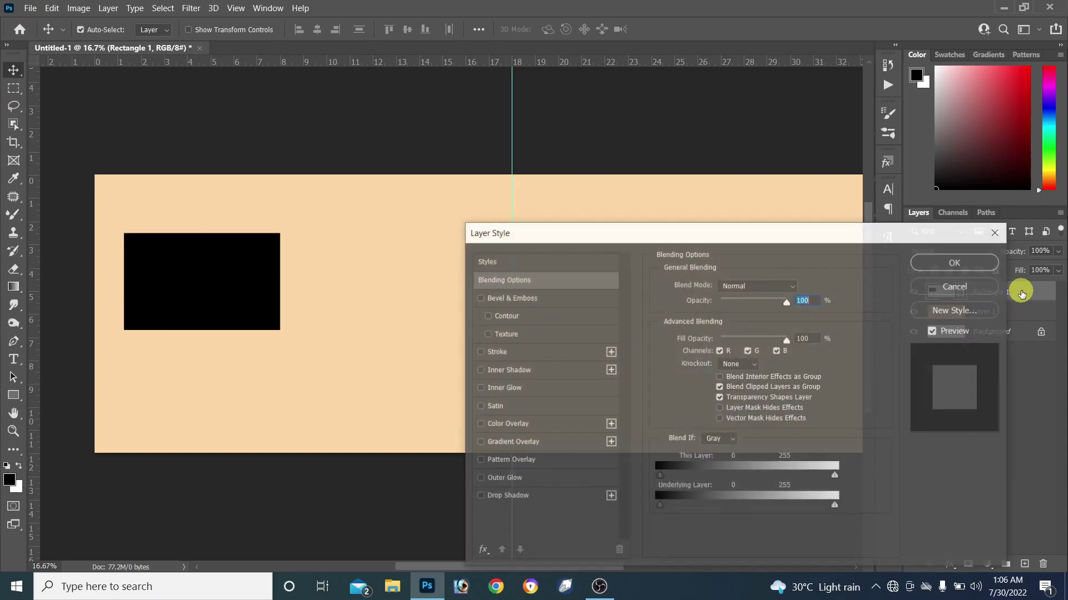
left_click(522, 352)
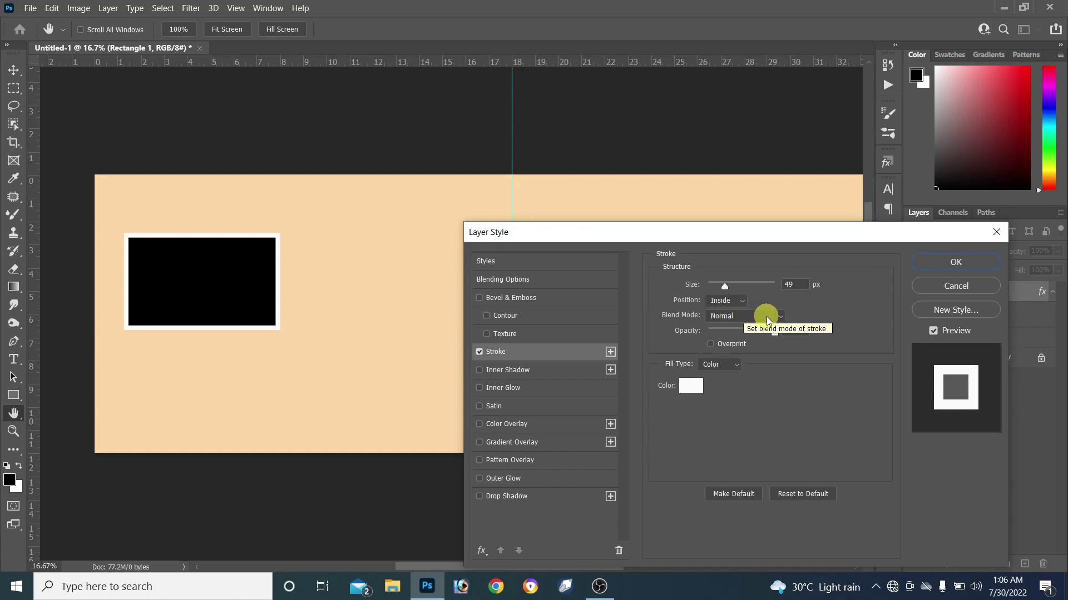
left_click(955, 262)
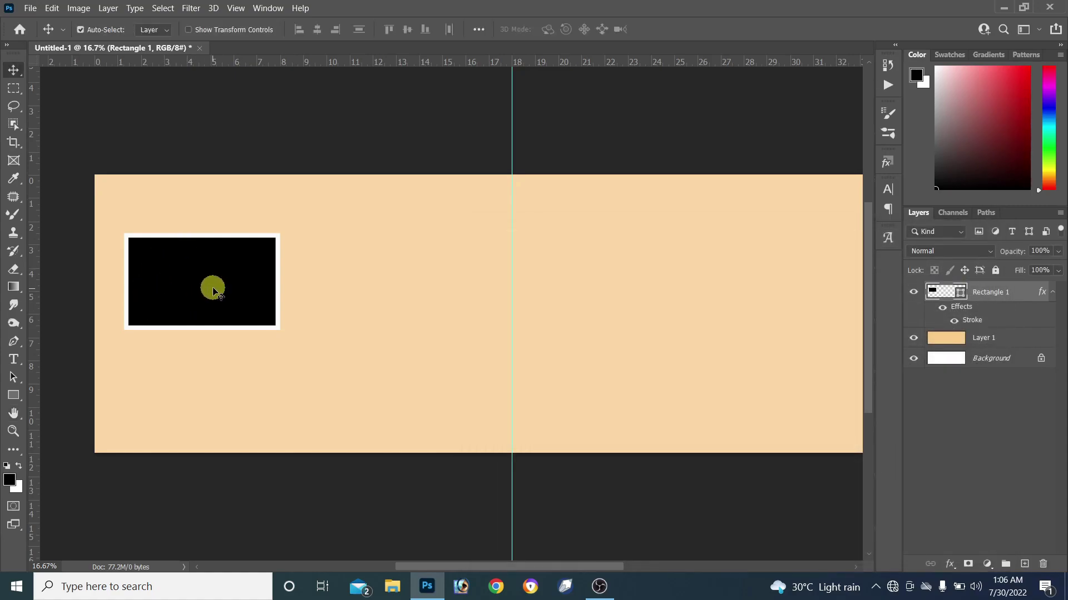
Nudge the framed rectangle up-left and place a copy just below it.
left_click_drag(213, 287, 196, 265)
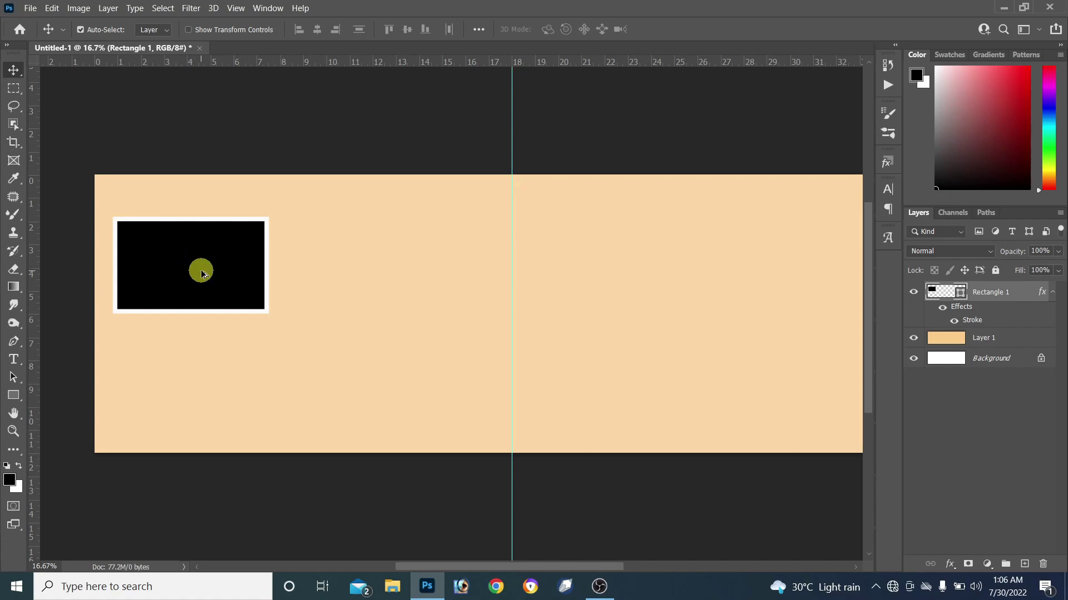
left_click_drag(196, 264, 204, 376)
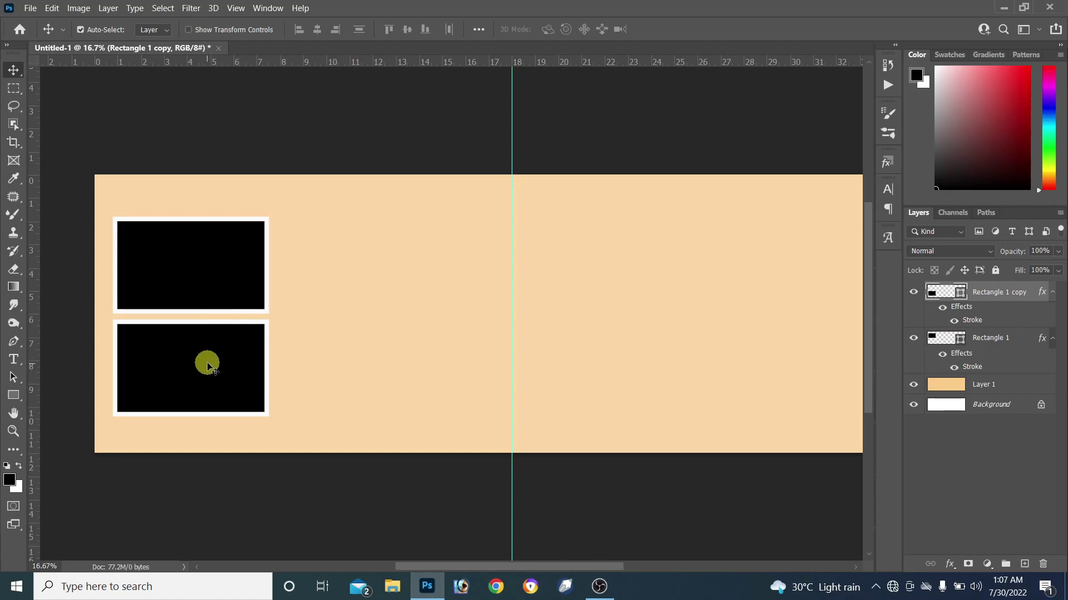
key("Down")
key("Down")
key("Down")
key("Down")
key("Down")
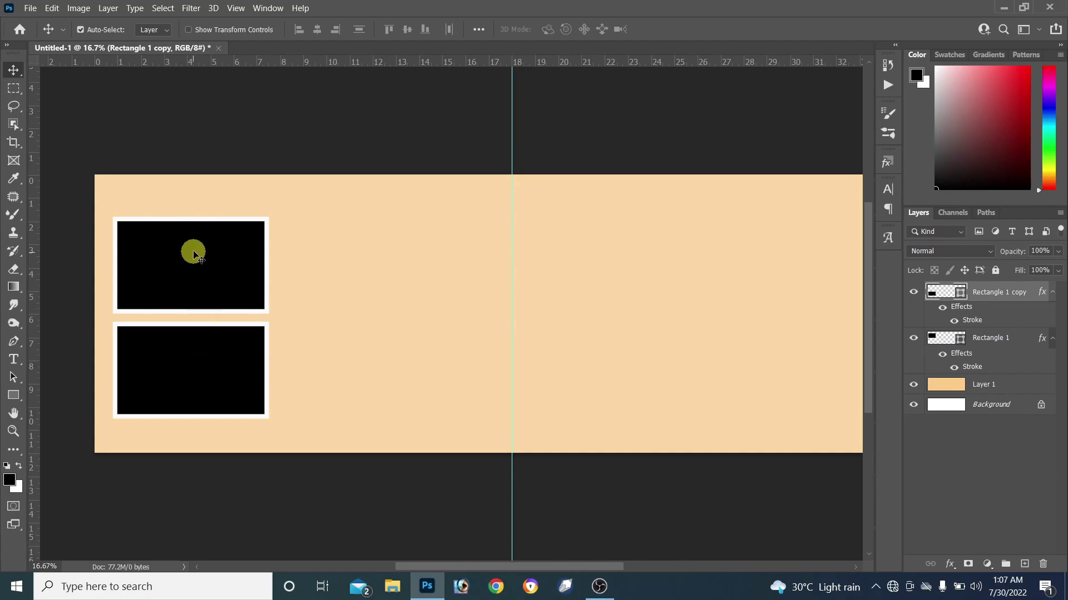
Enlarge both framed rectangles to about 112% and push them to the page's left edge.
left_click(1016, 344, "ctrl")
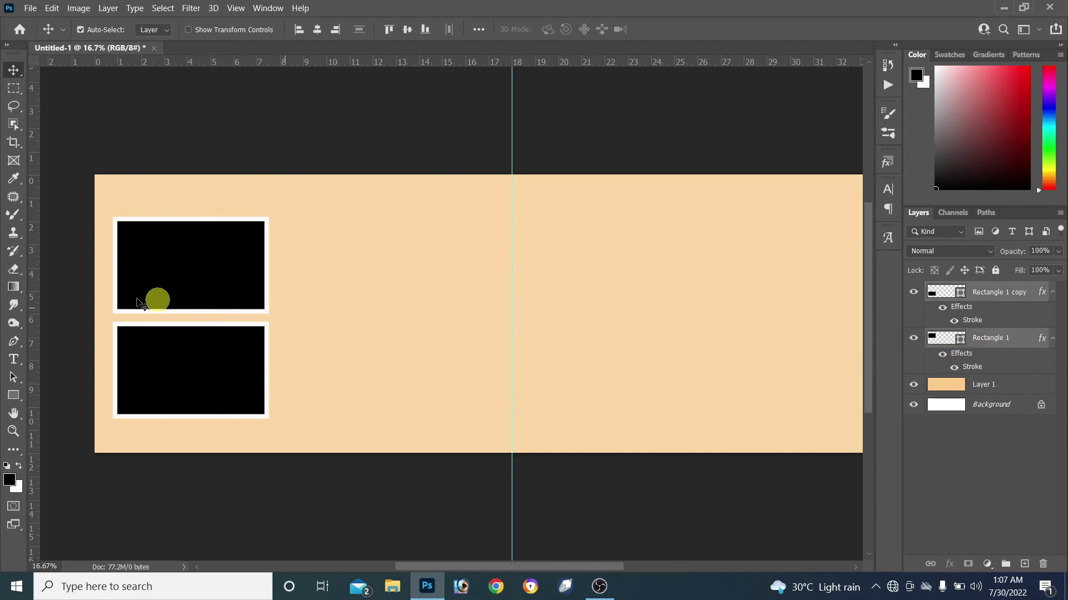
key("ctrl+t")
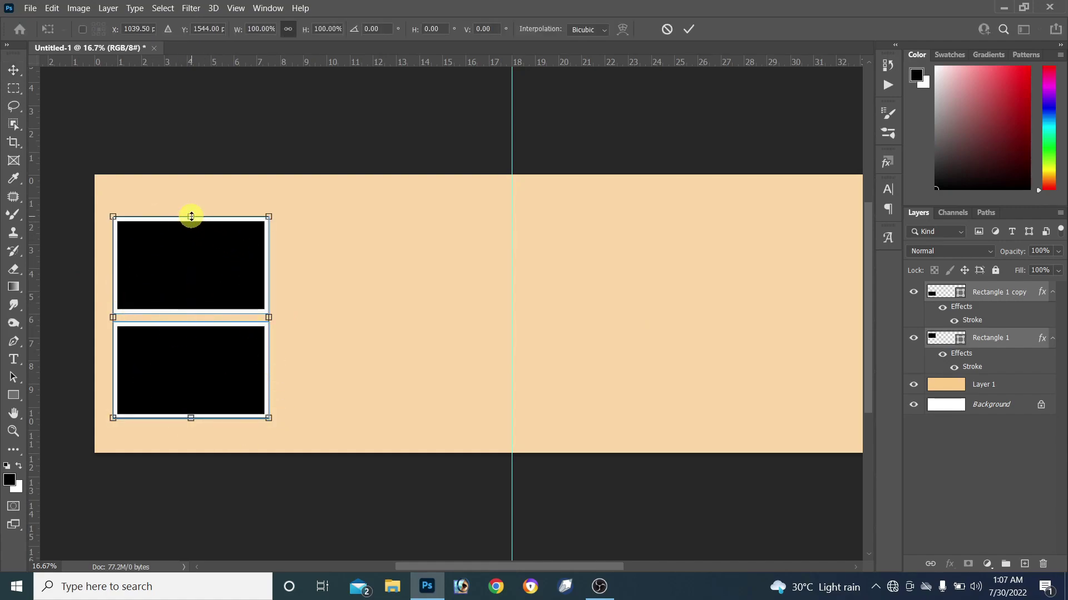
left_click_drag(191, 216, 193, 192)
left_click_drag(198, 250, 174, 252)
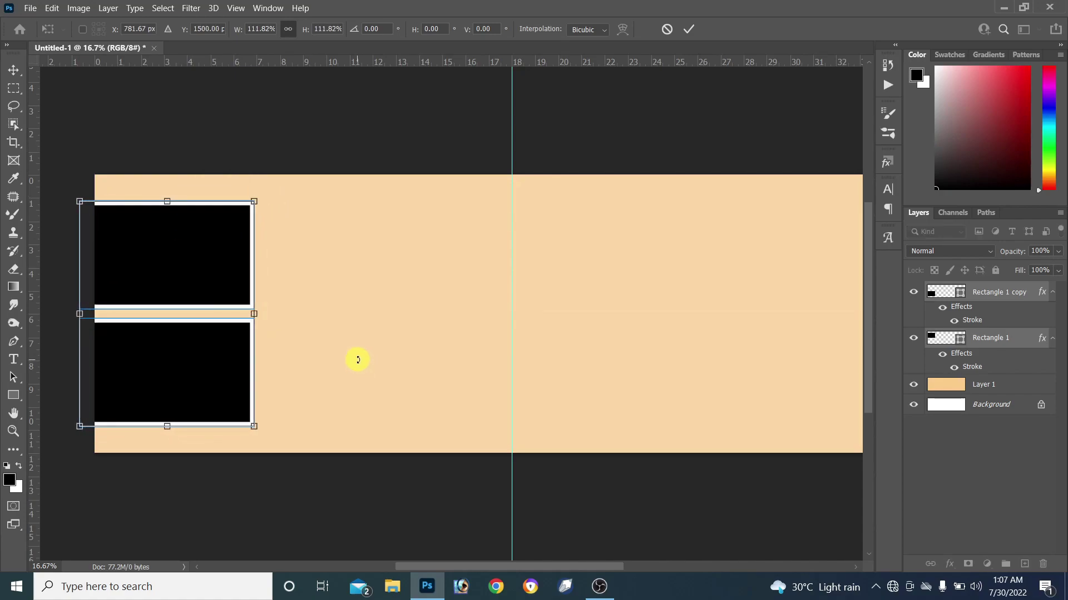
double_click(209, 365)
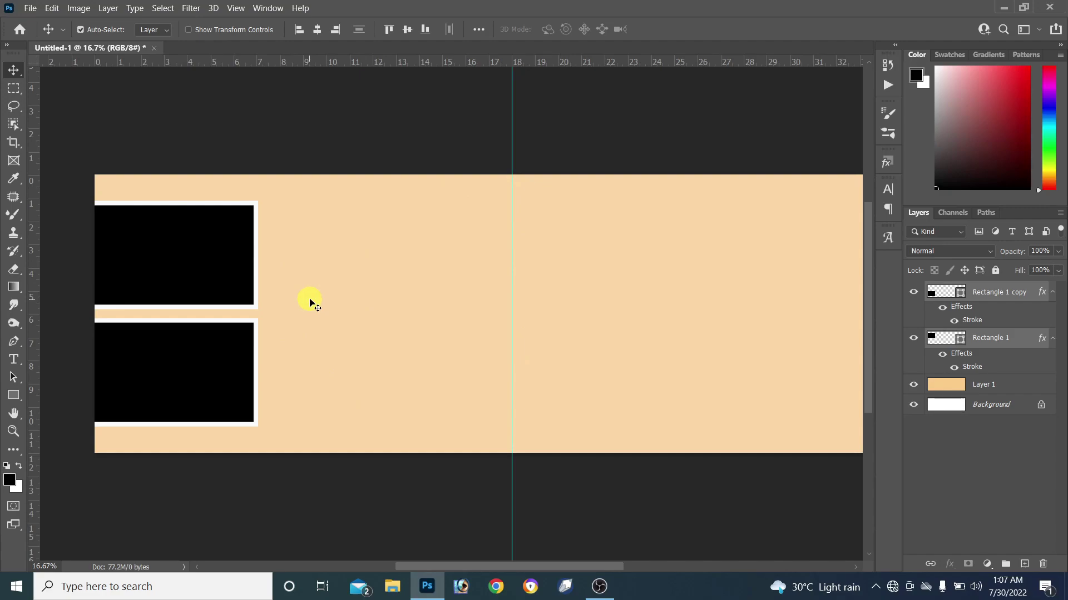
right_click(13, 214)
Paint a black patch left of centre on a new layer with the 1811 px grunge brush.
left_click(61, 217)
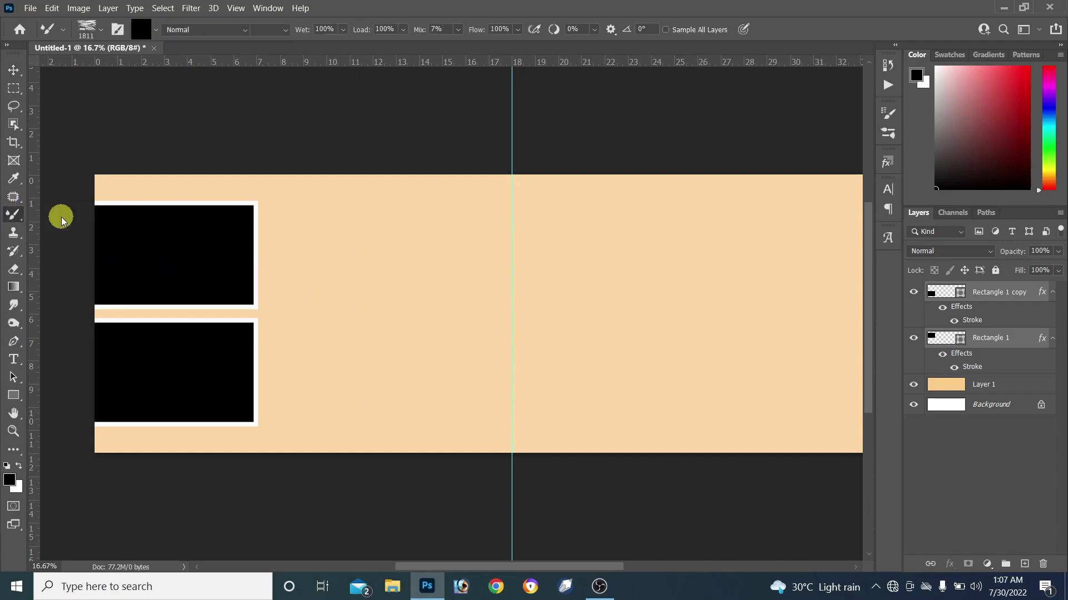
left_click(99, 33)
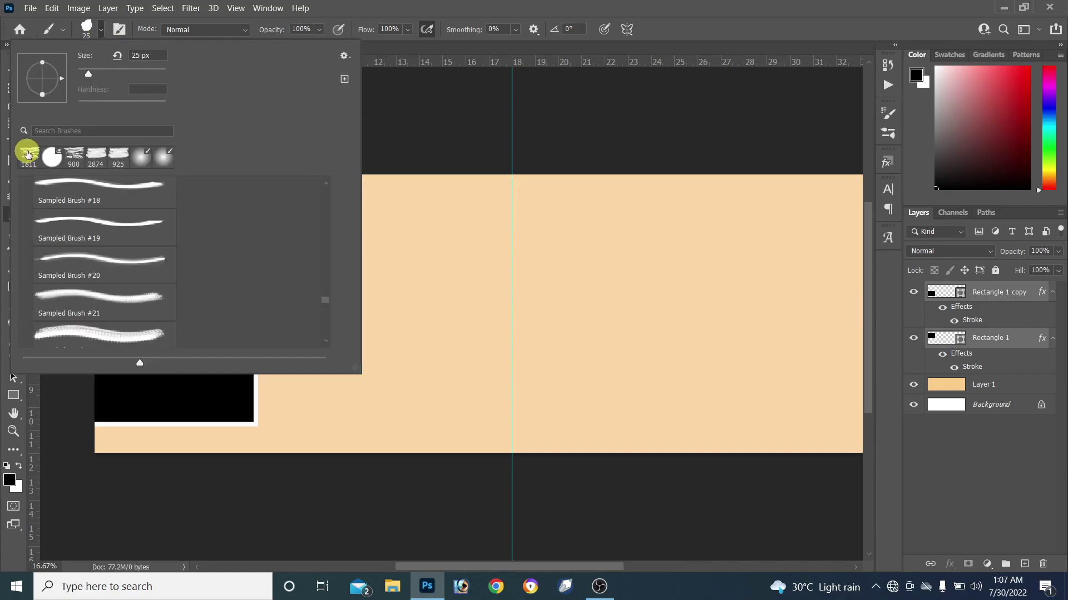
left_click(28, 155)
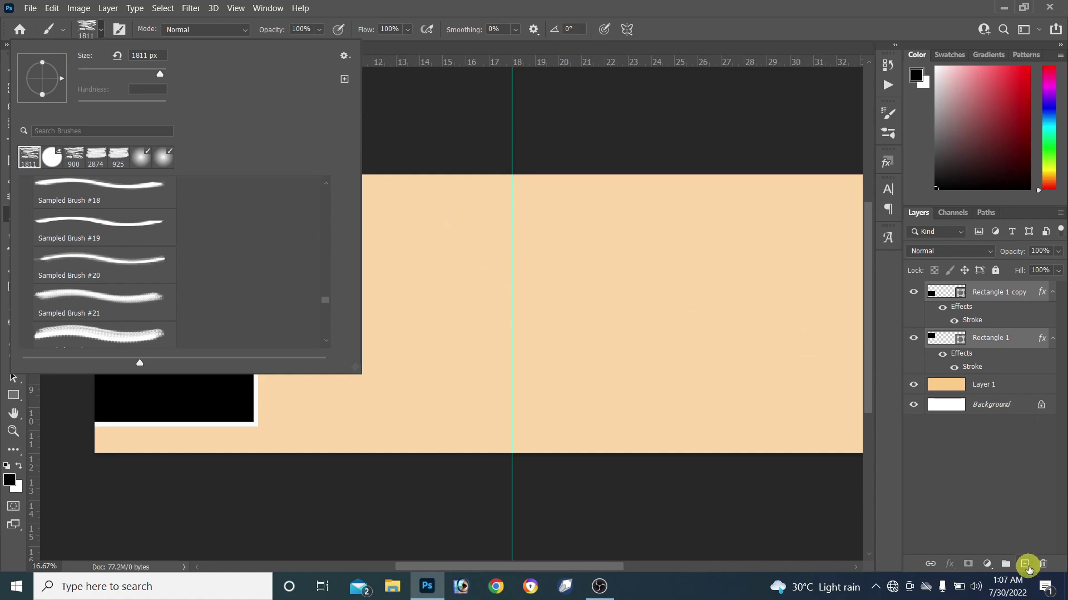
left_click(1025, 564)
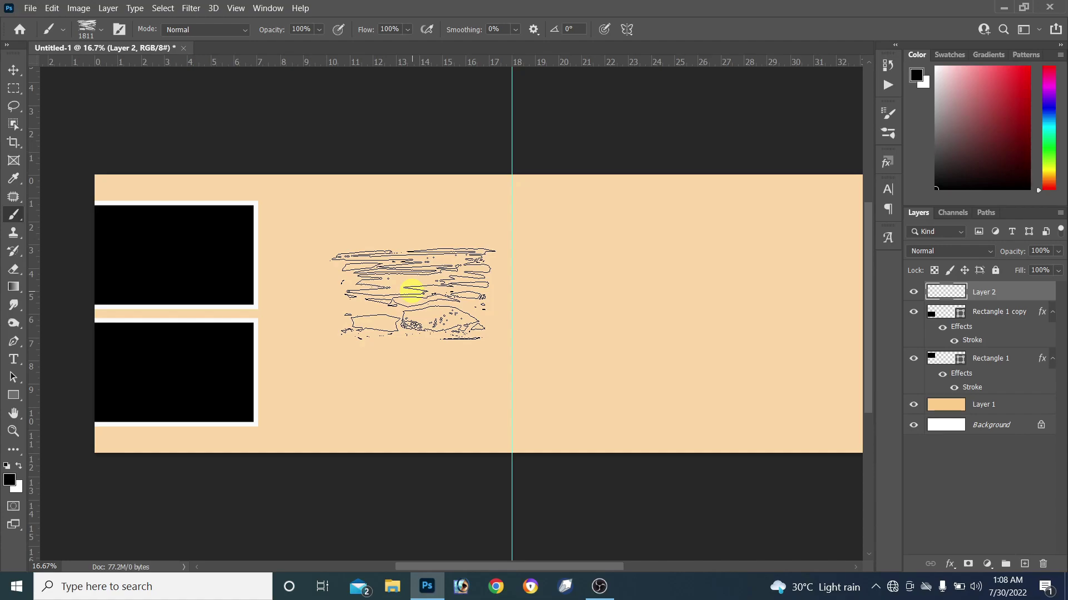
mouse_move(412, 291)
left_mouse_down()
mouse_move(412, 245)
mouse_move(389, 245)
mouse_move(400, 238)
mouse_move(412, 291)
mouse_move(376, 341)
mouse_move(381, 331)
mouse_move(400, 369)
mouse_move(376, 255)
mouse_move(362, 341)
mouse_move(370, 346)
mouse_move(369, 274)
mouse_move(393, 317)
mouse_move(439, 320)
left_mouse_up()
key("bracketleft")
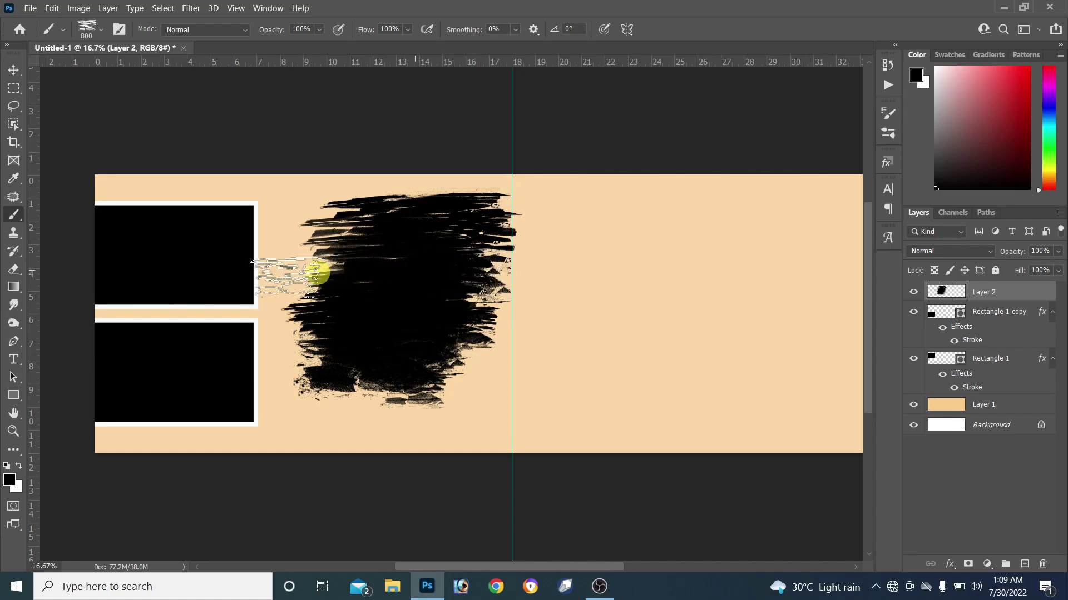
Give the eraser the grunge tip and erase streaks from the patch's lower edge.
left_click(13, 271)
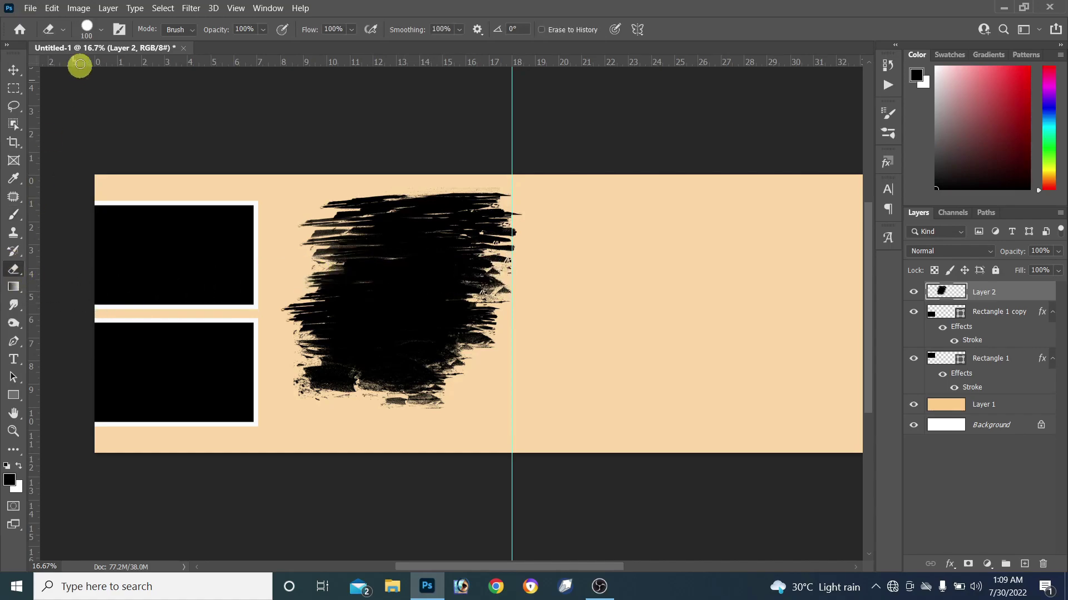
left_click(99, 31)
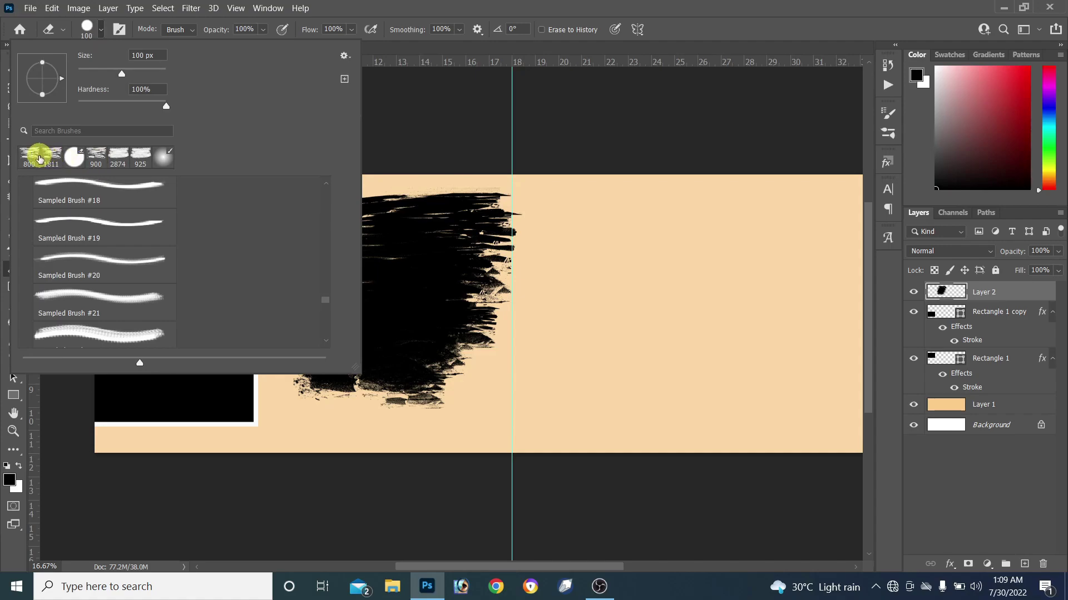
left_click(520, 266)
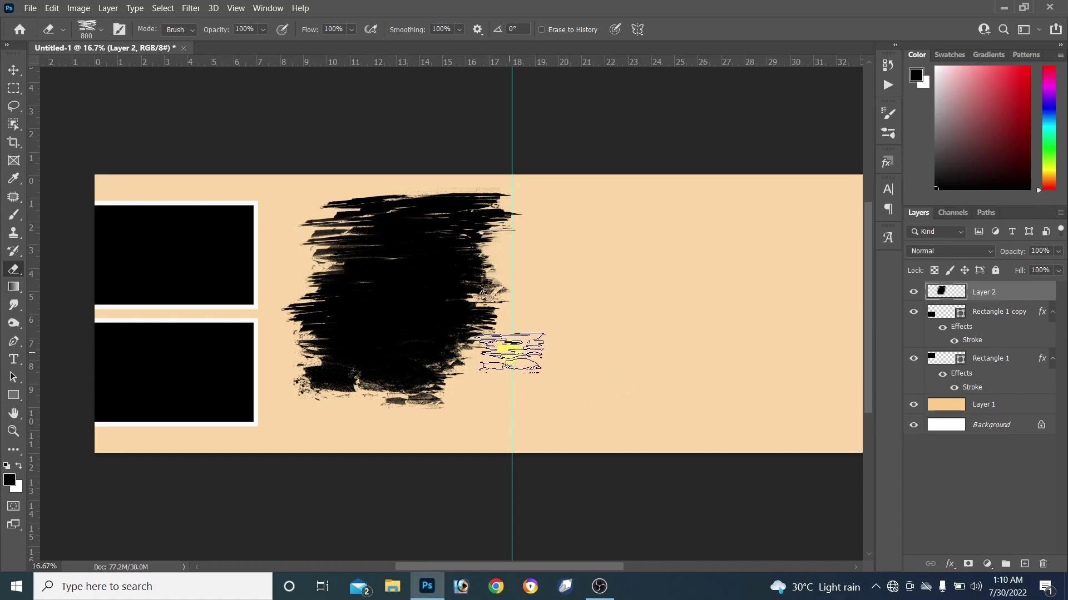
left_click(13, 215)
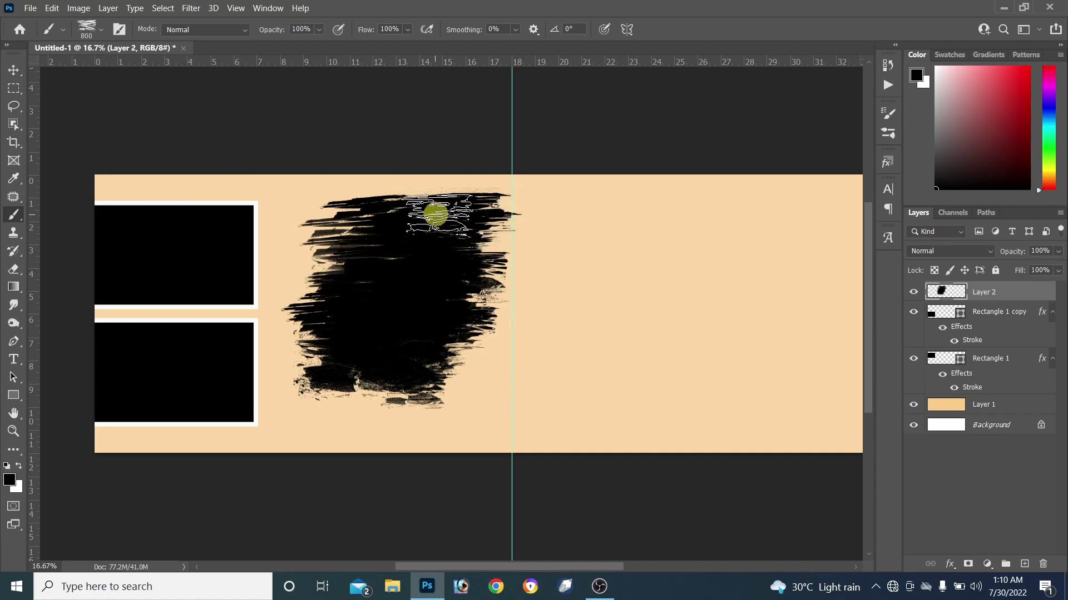
key("bracketleft")
key("bracketleft")
key("bracketleft")
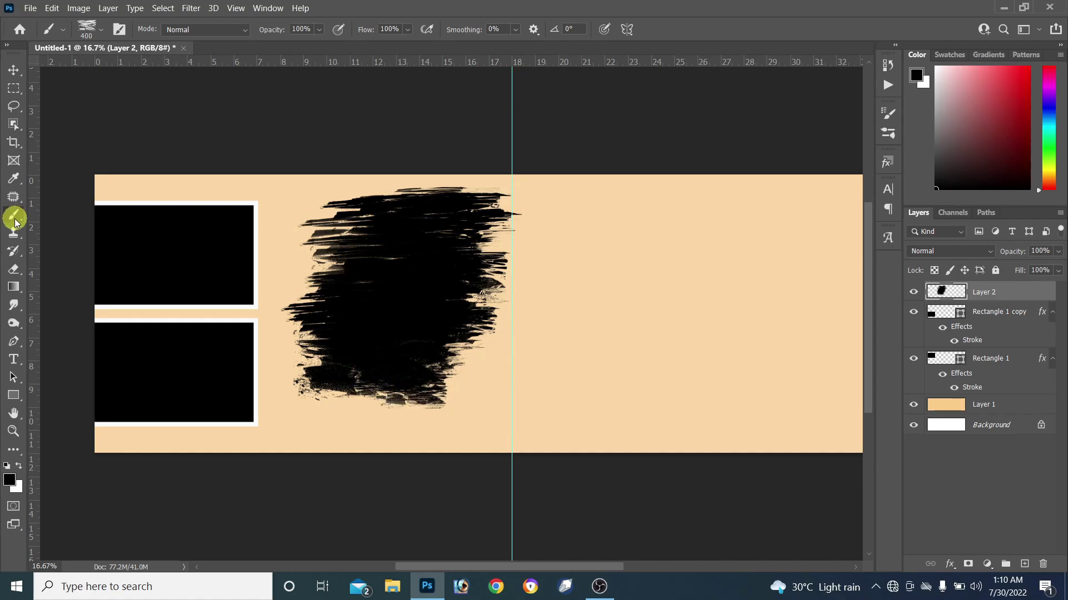
left_click(14, 270)
left_click_drag(450, 389, 456, 411)
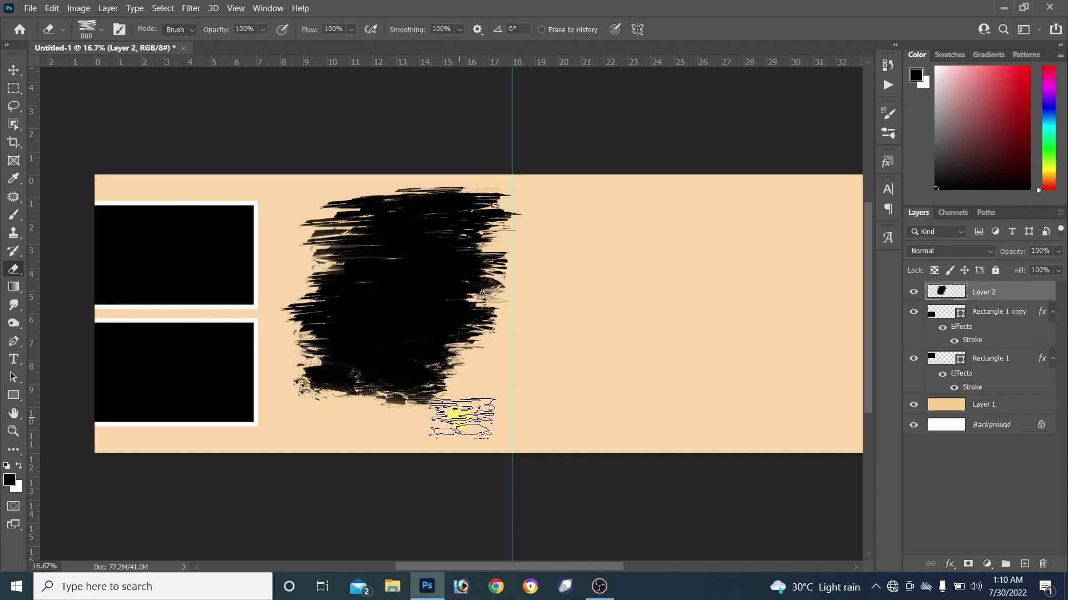
left_click_drag(461, 415, 414, 370)
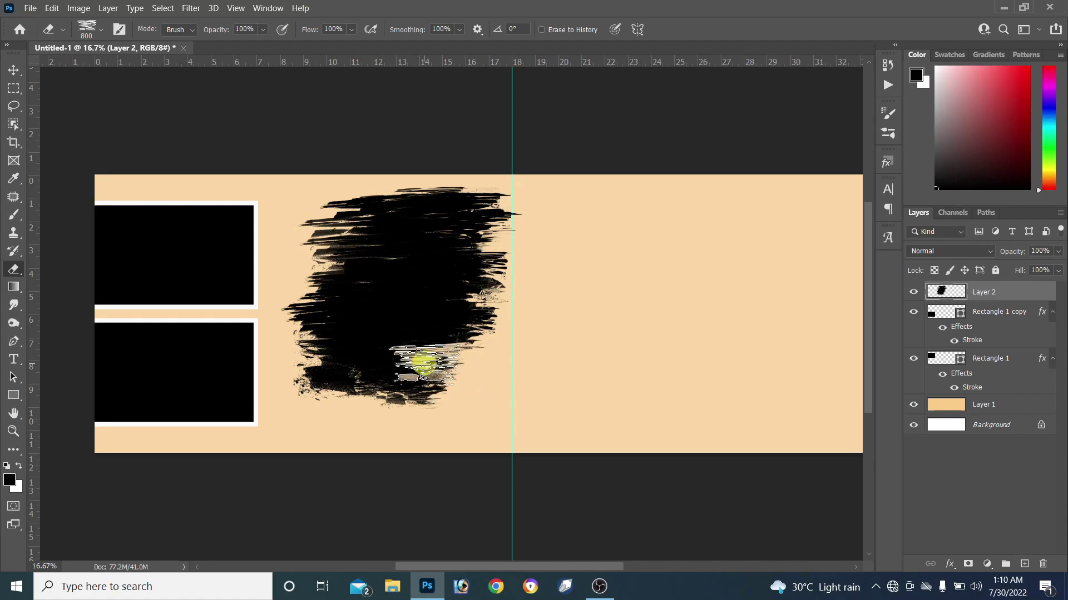
Repaint the patch's lower-left edge with a resized grunge brush.
left_click(13, 218)
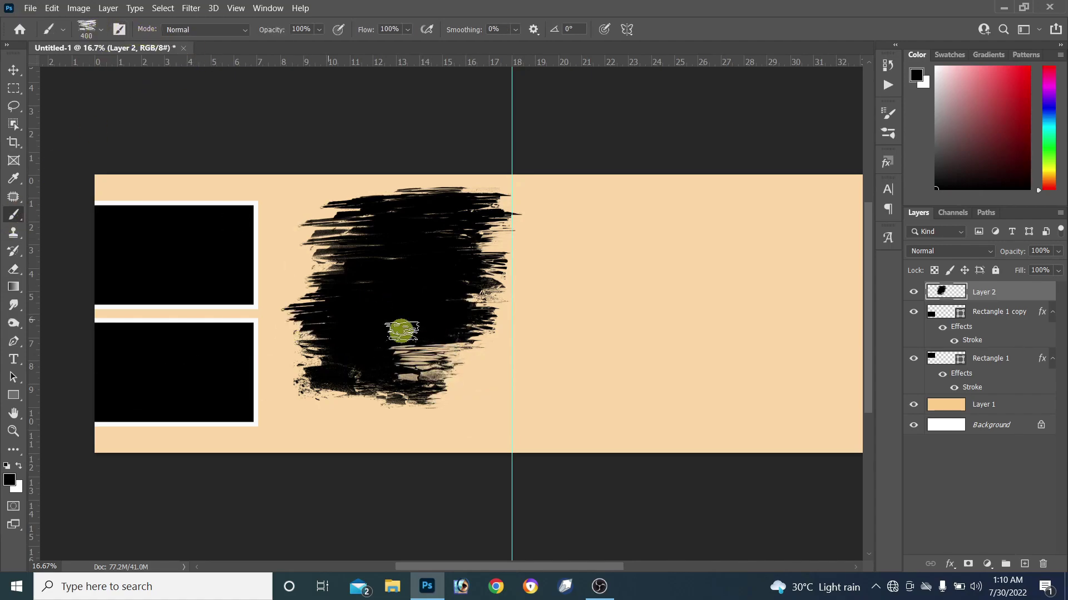
key("bracketright")
key("bracketright")
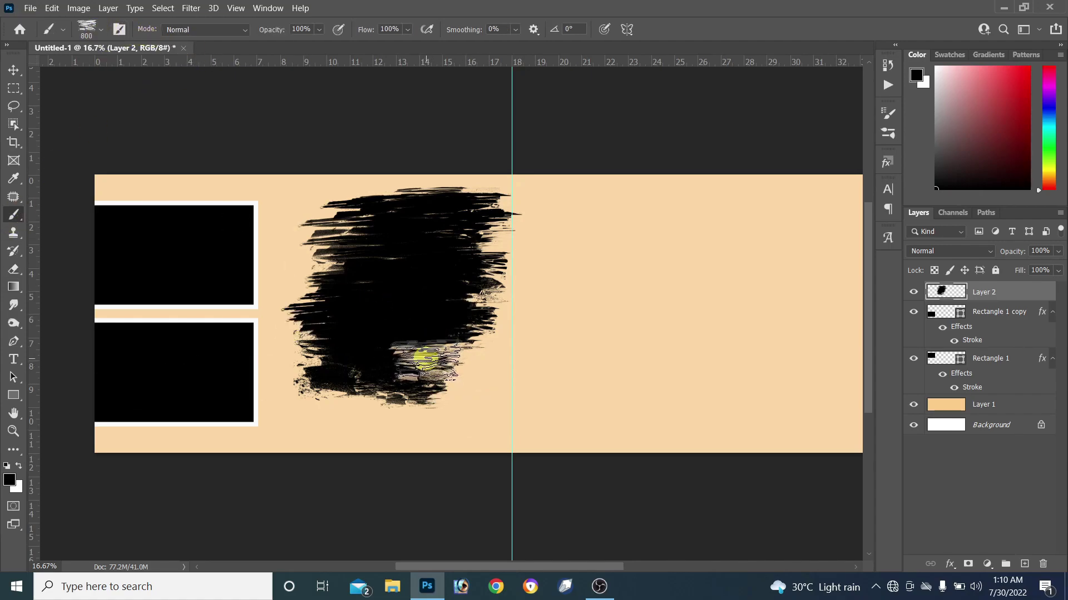
key("bracketright")
key("bracketleft")
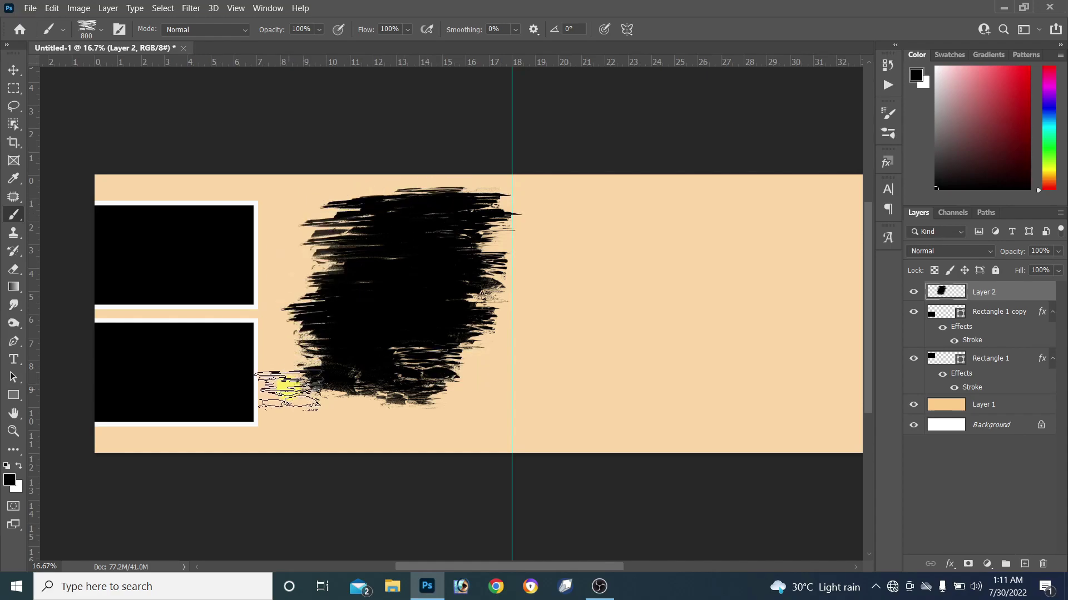
left_click_drag(289, 389, 383, 393)
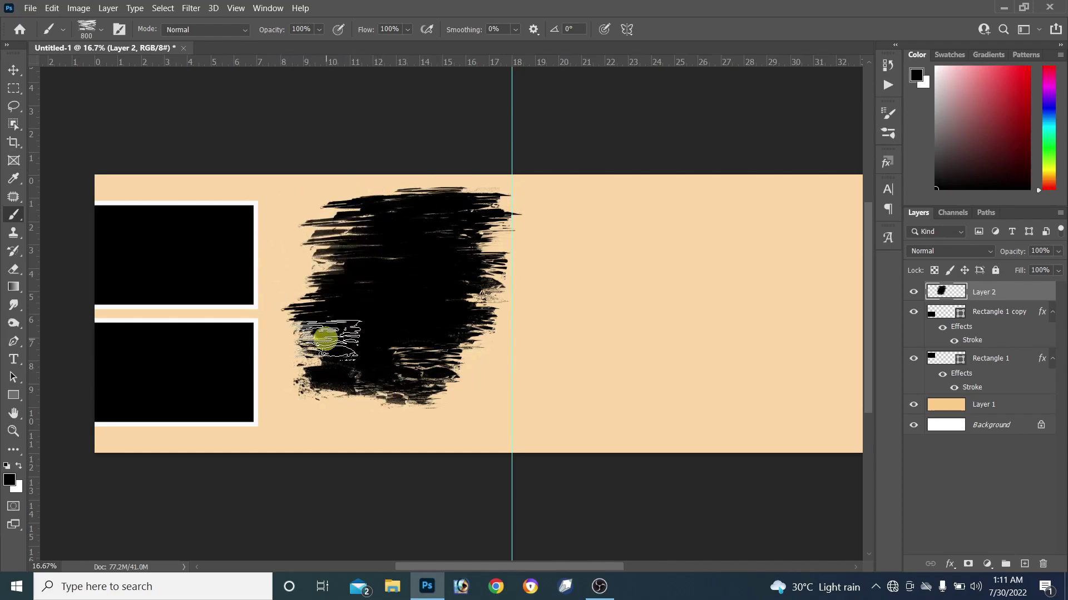
left_click(14, 416)
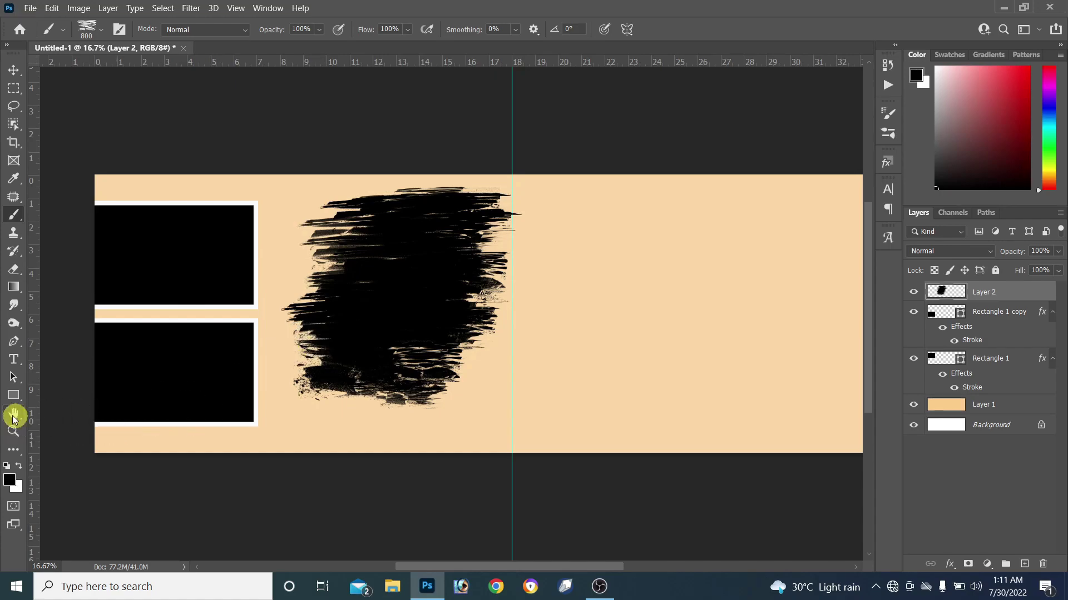
left_click(15, 397)
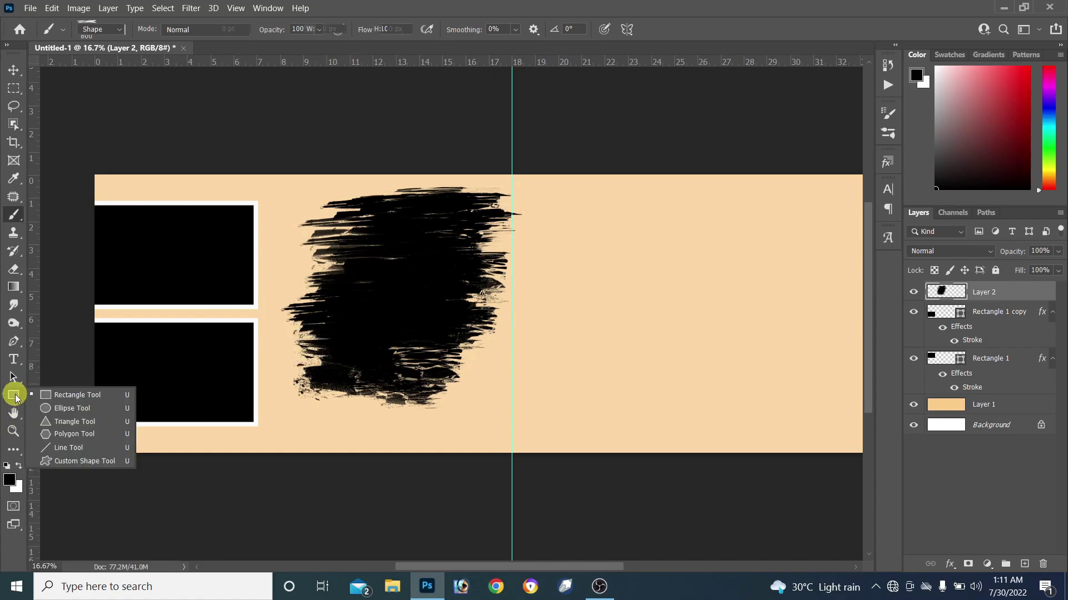
left_click(77, 395)
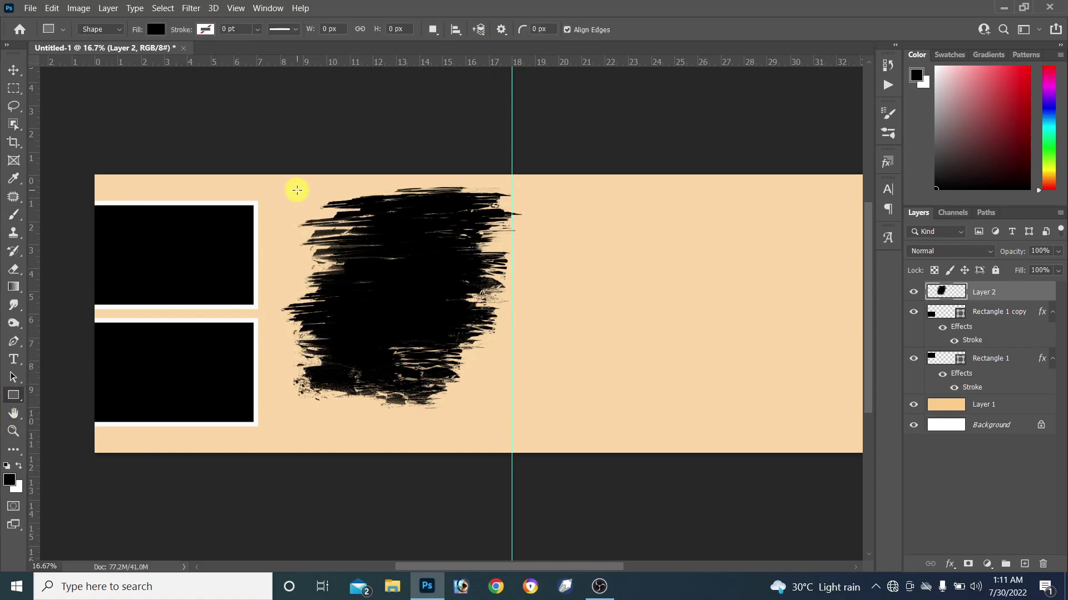
Draw a black rectangle over the patch's left part and stretch it up and left.
left_click_drag(297, 191, 424, 408)
left_click(14, 70)
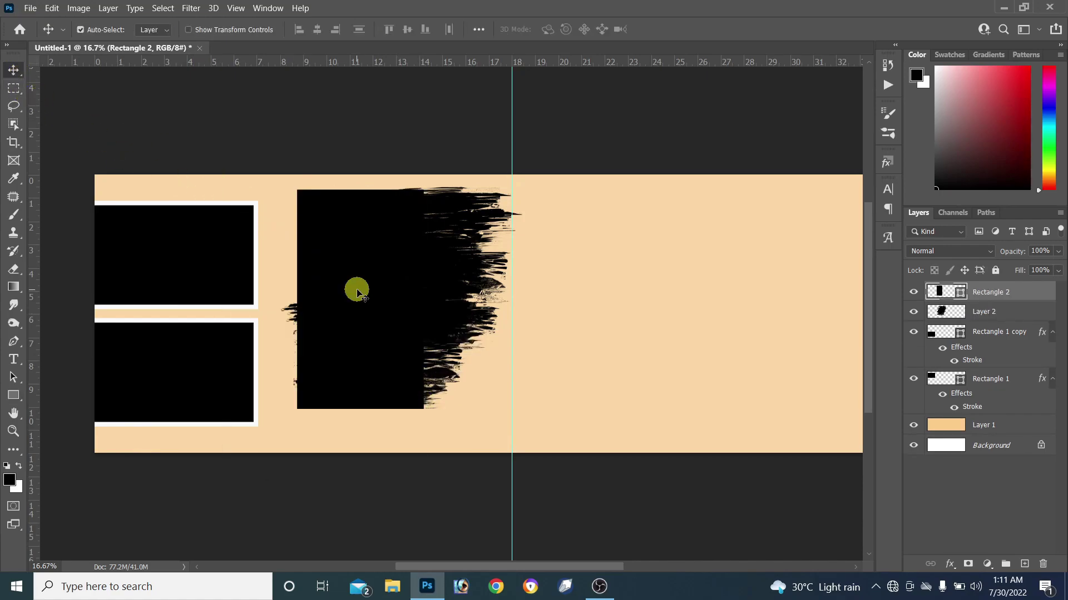
key("ctrl+t")
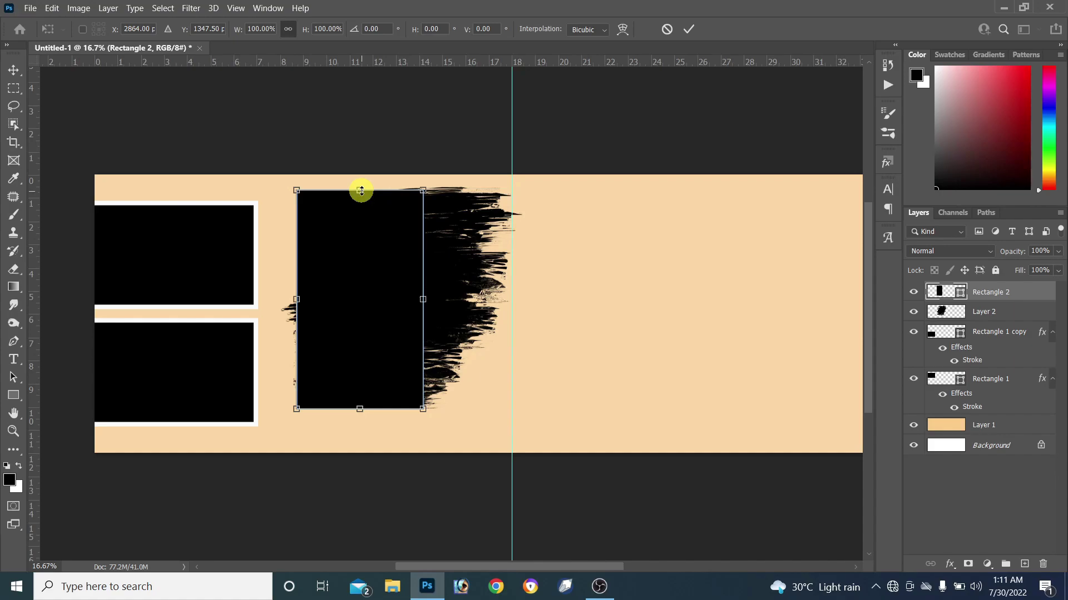
left_click_drag(362, 190, 362, 185)
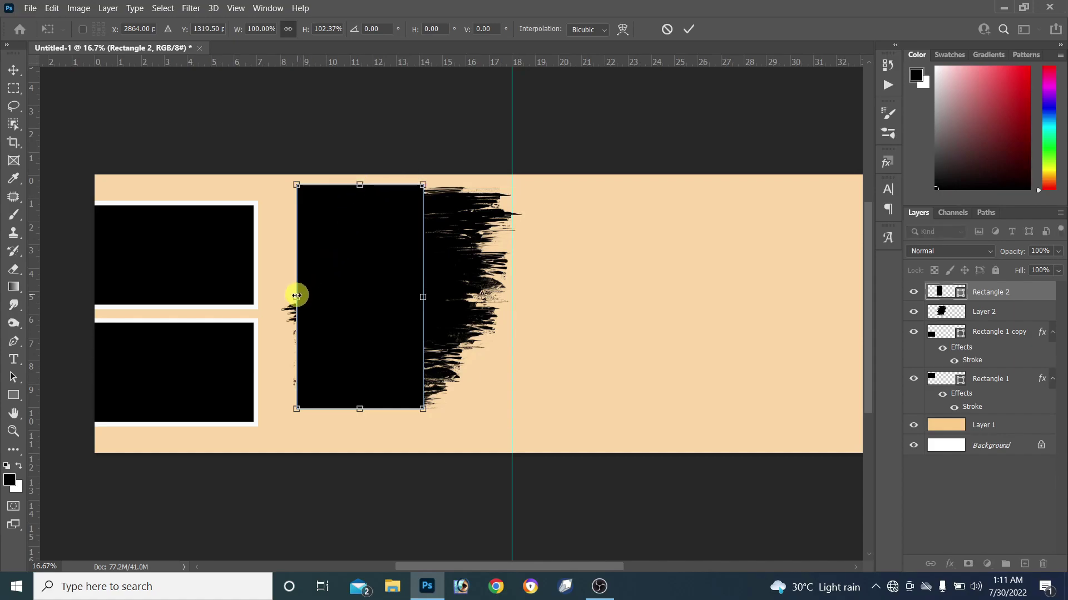
left_click_drag(297, 299, 285, 296)
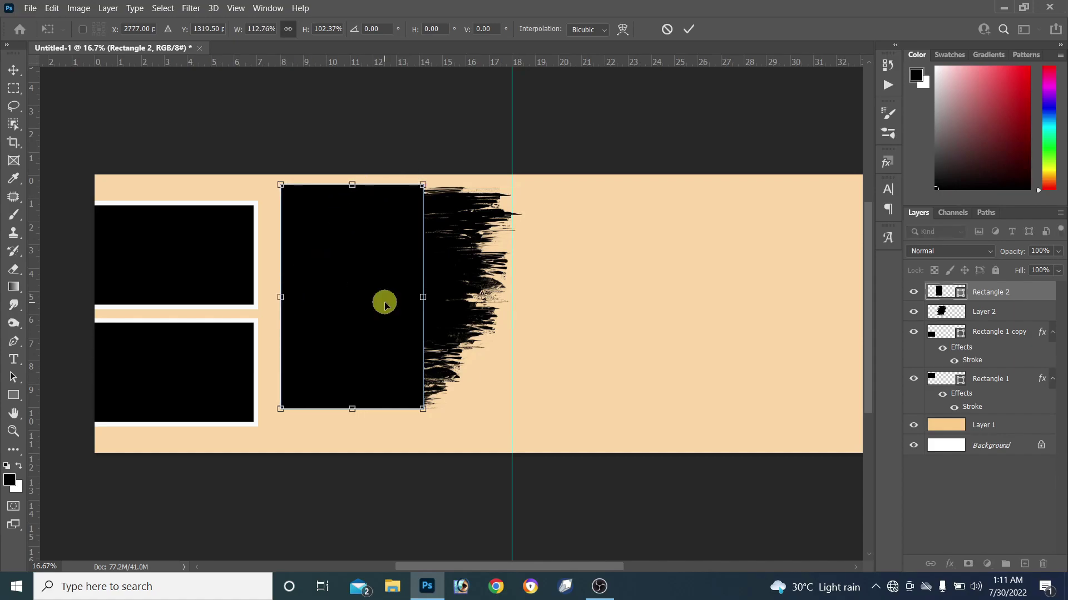
key("Return")
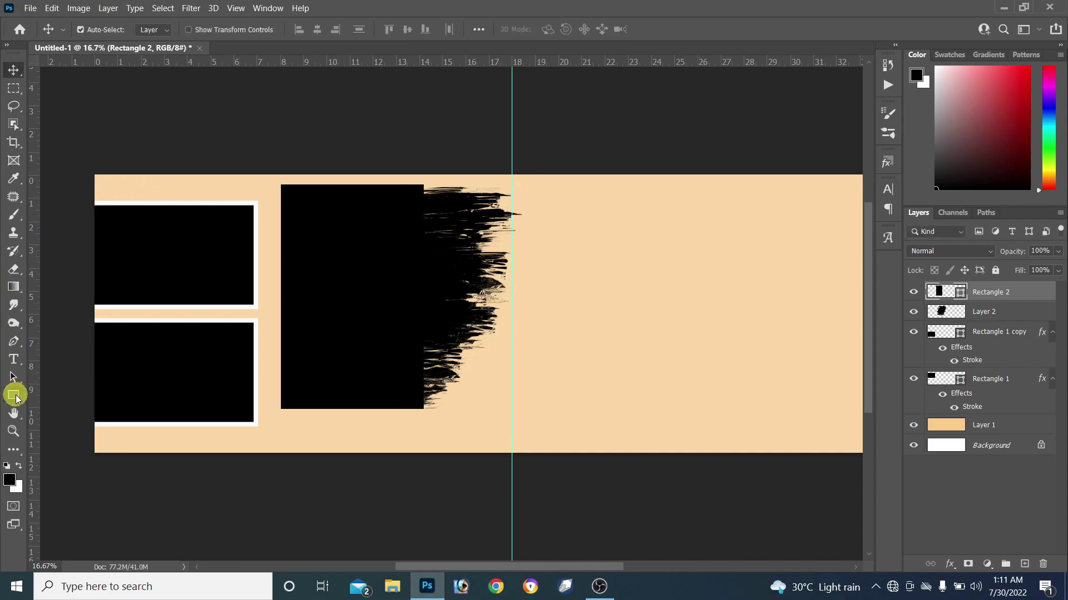
Add a thin black rectangle along the patch's top, shift it toward the guide, and select all three layers.
left_click(14, 395)
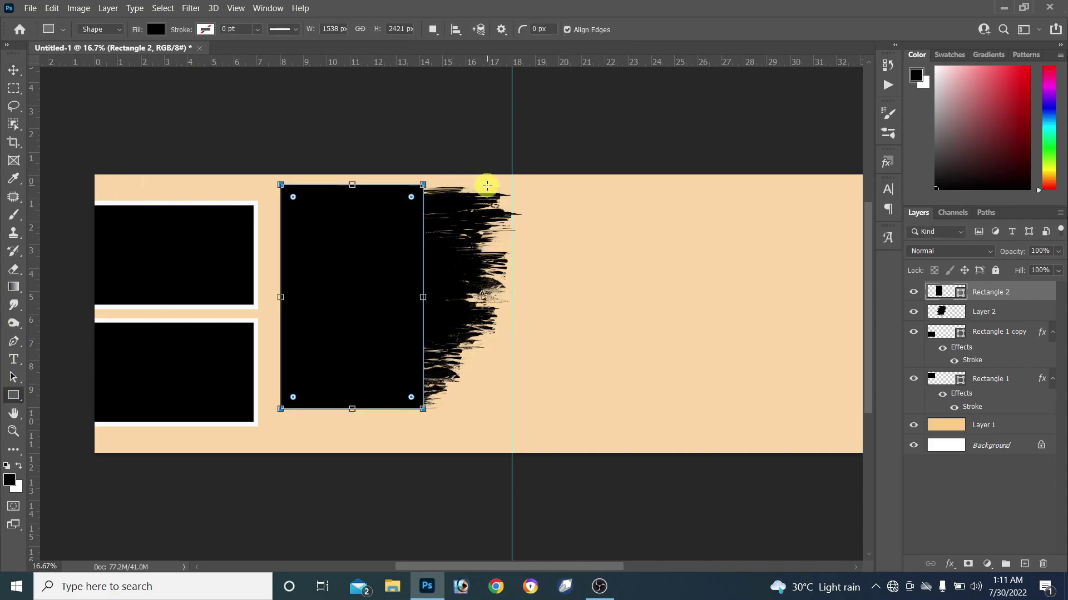
left_click_drag(488, 185, 402, 200)
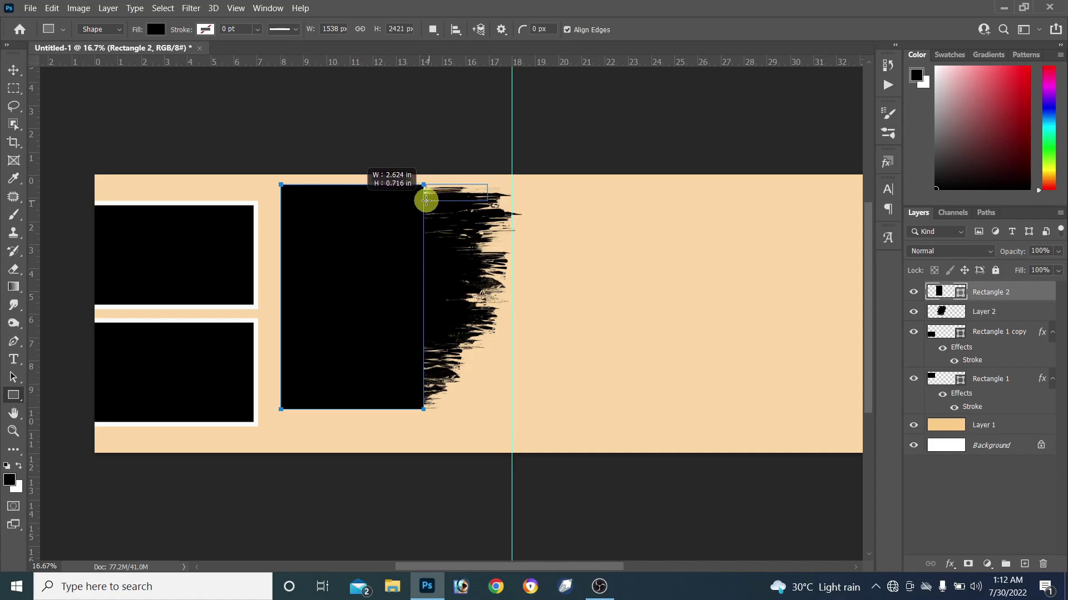
left_click(14, 70)
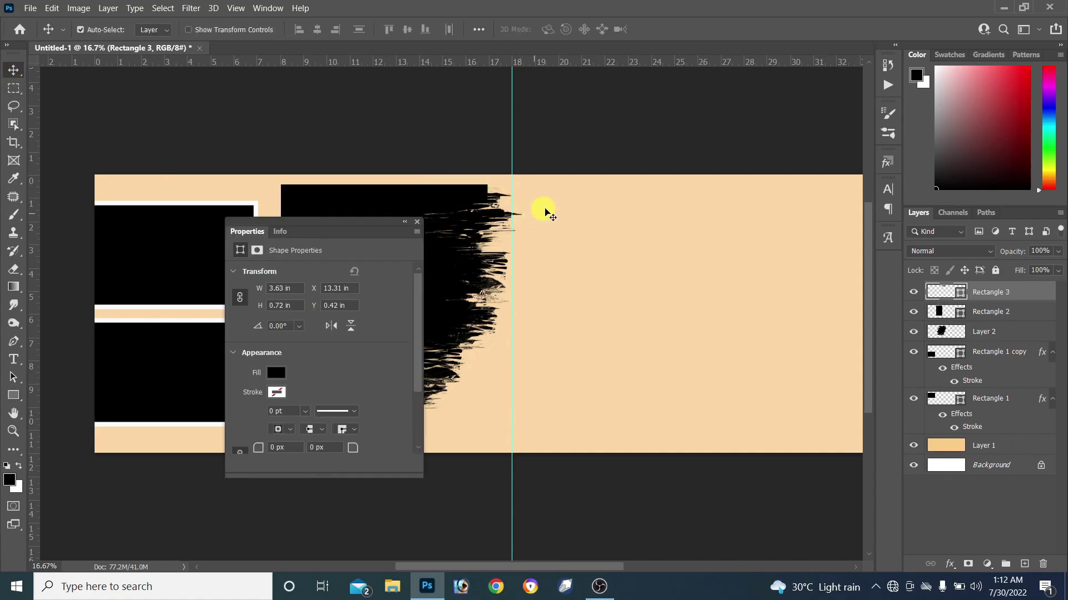
left_click(416, 222)
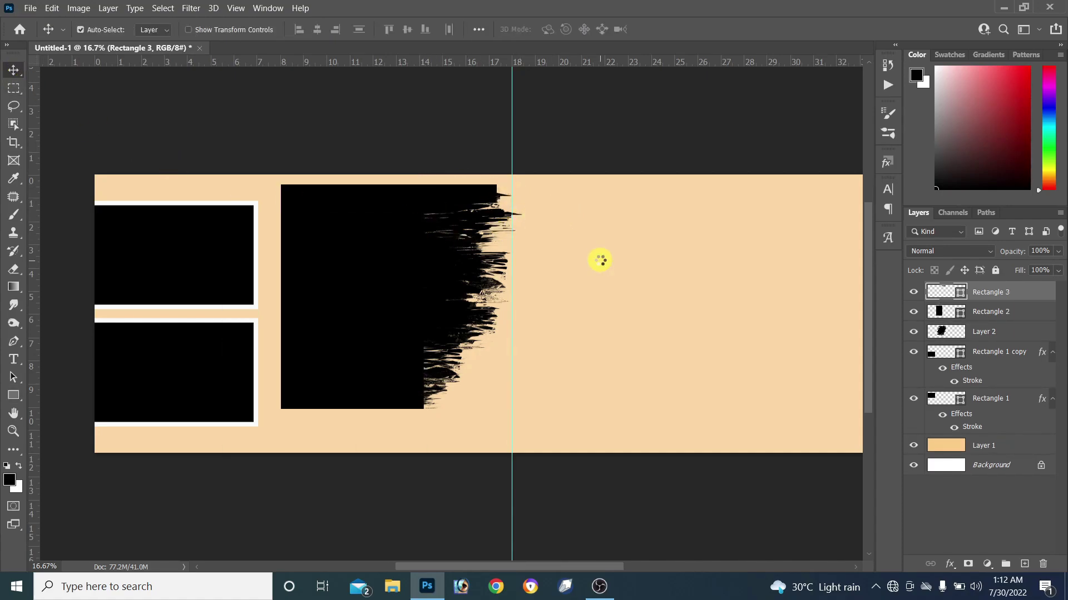
left_click_drag(600, 261, 523, 237)
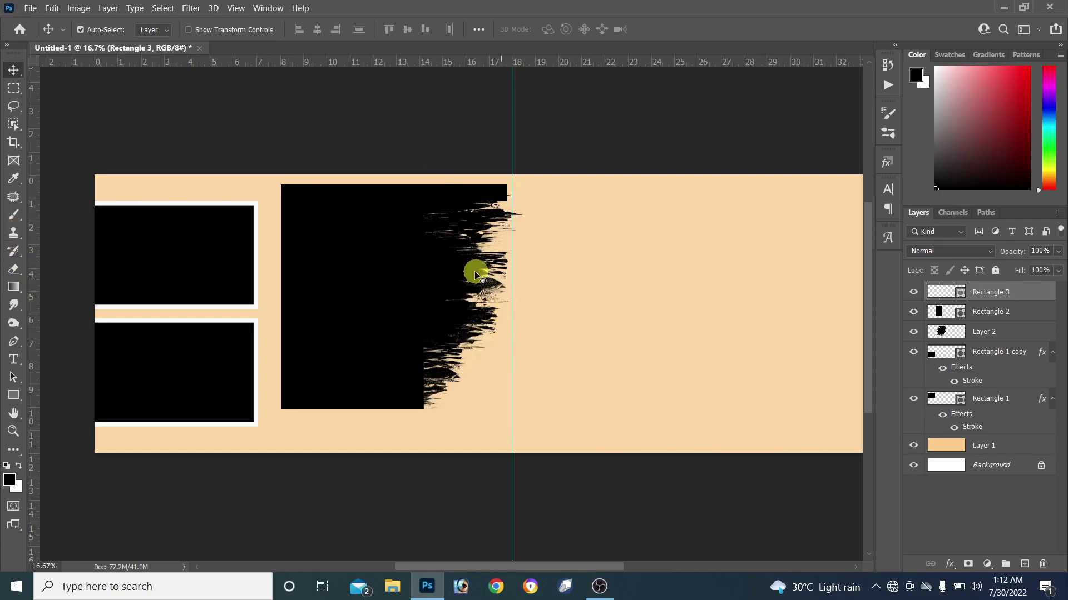
left_click(996, 334, "shift")
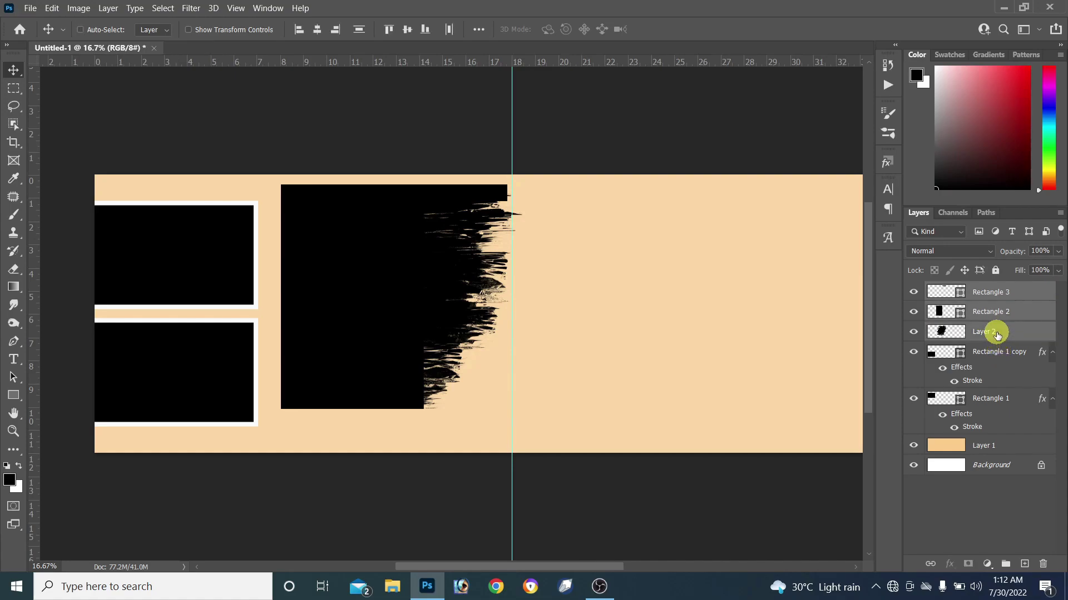
Merge the patch and rectangles, erase stray bits off the torn edge, and slide the shape left.
key("ctrl+e")
mouse_move(359, 264)
left_mouse_down()
mouse_move(406, 276)
mouse_move(369, 276)
left_mouse_up()
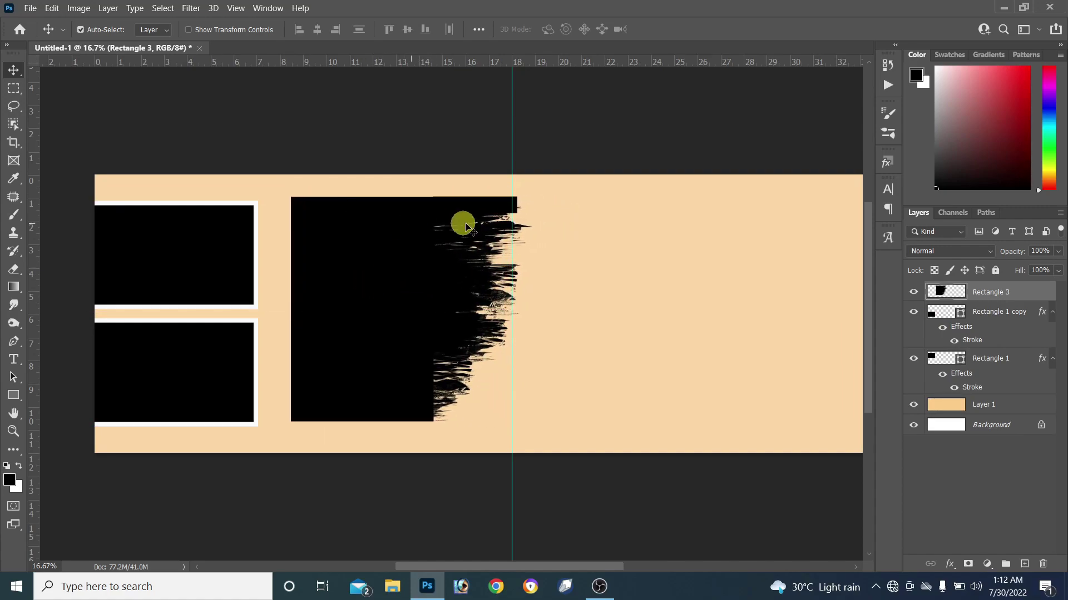
left_click(21, 221)
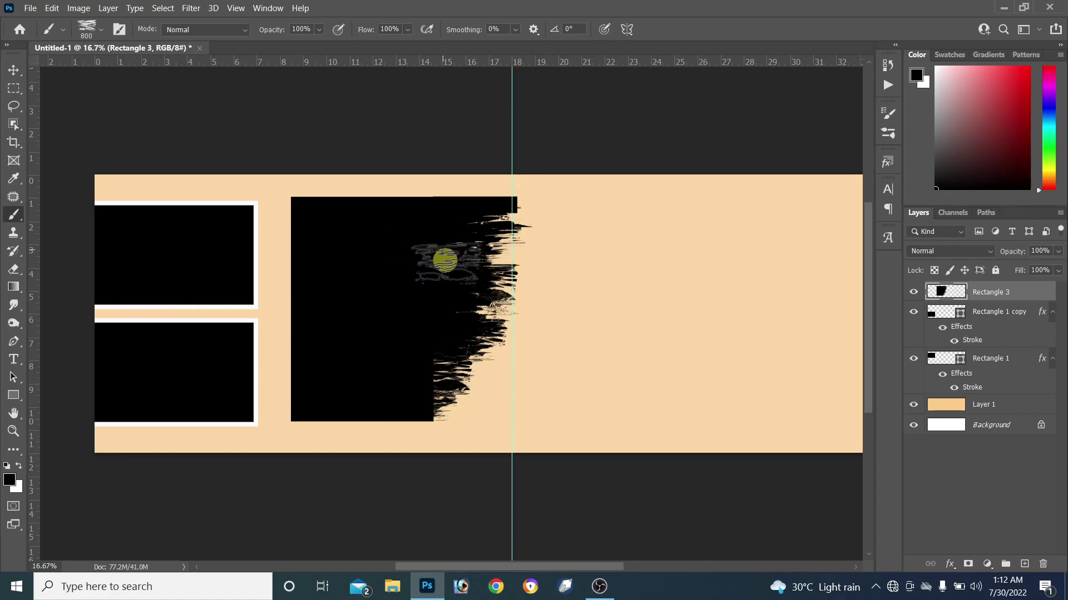
left_click(13, 271)
left_click_drag(589, 231, 550, 221)
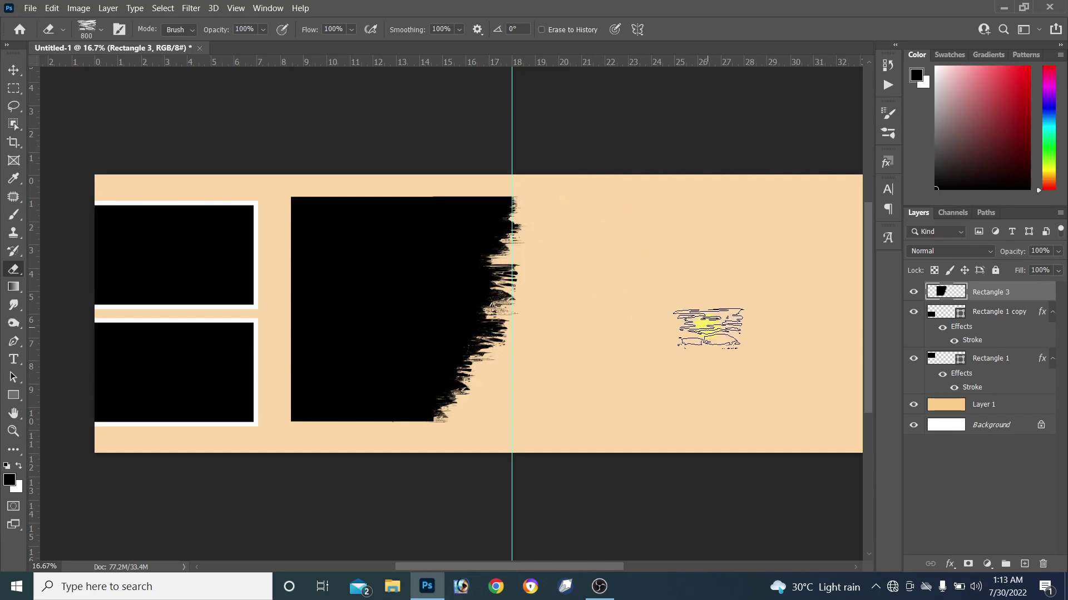
left_click(14, 70)
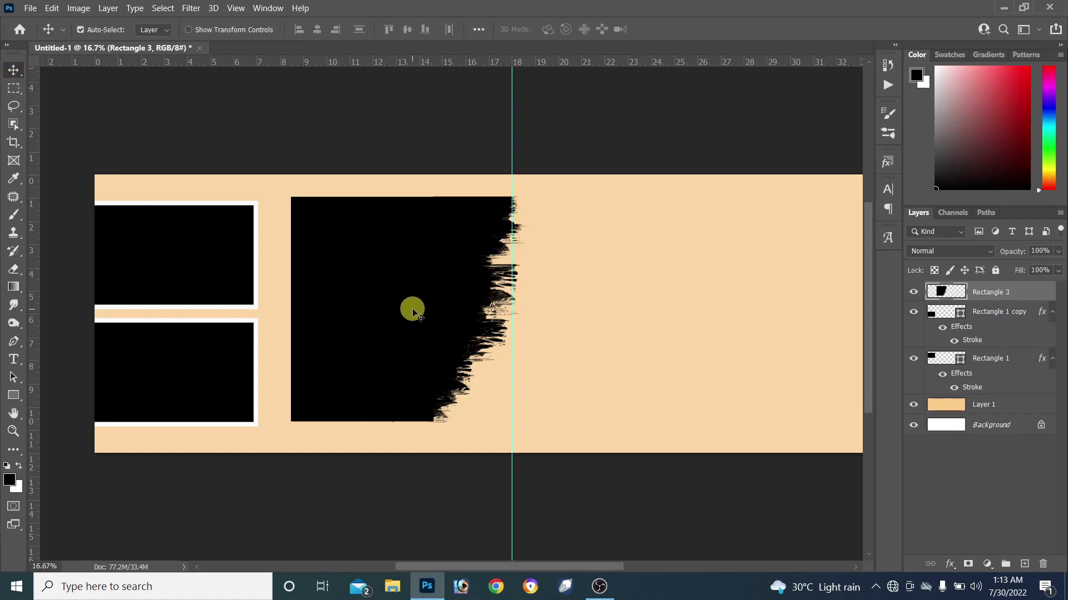
left_click_drag(399, 305, 346, 309)
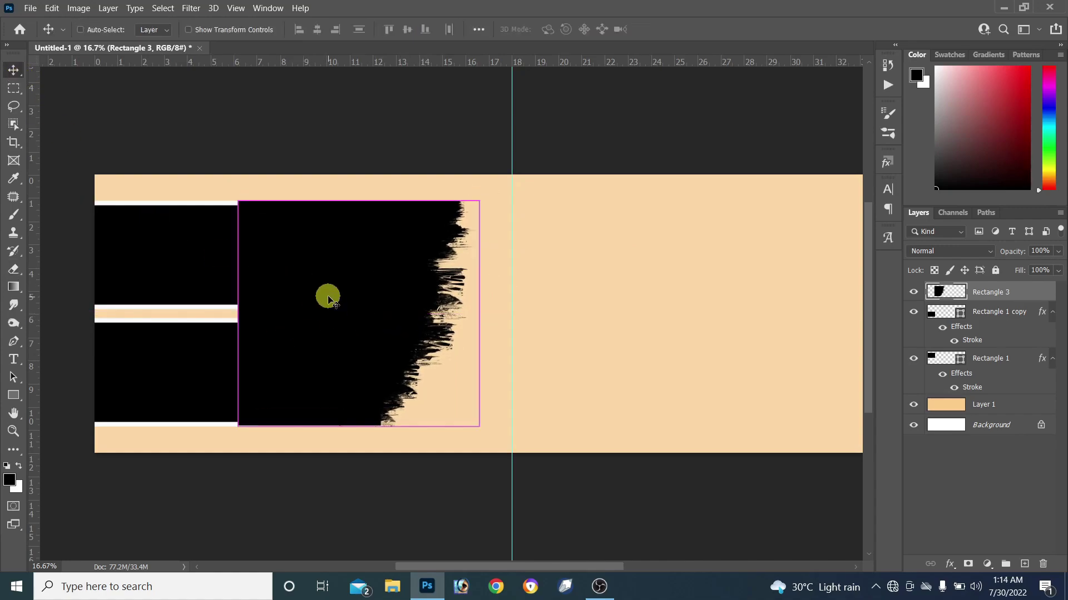
Enlarge the torn black shape and nudge it upward.
key("ctrl+t")
left_click_drag(477, 424, 509, 455)
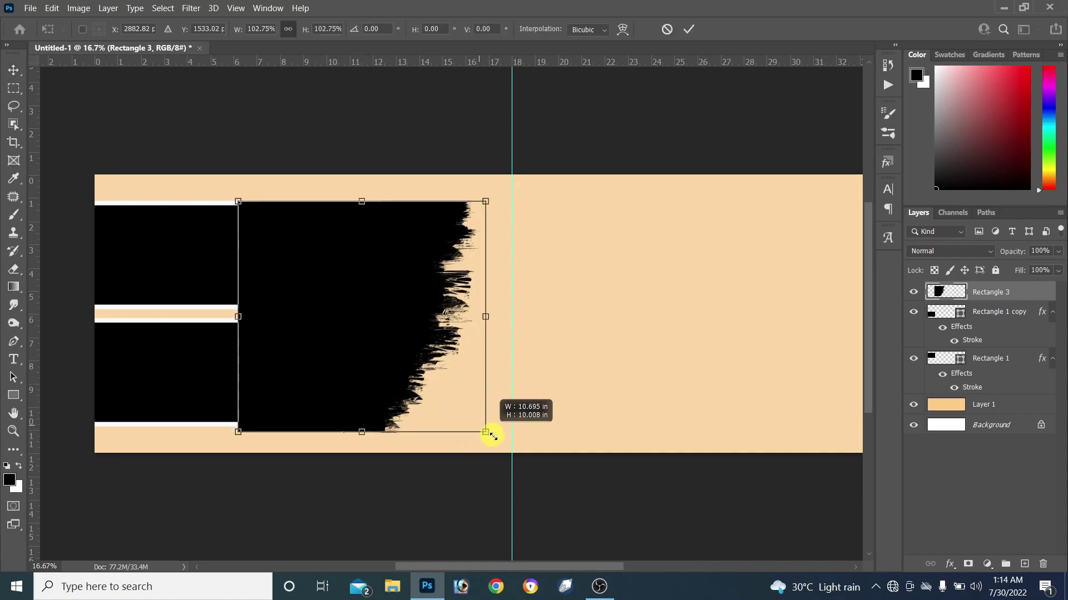
left_click_drag(365, 340, 367, 325)
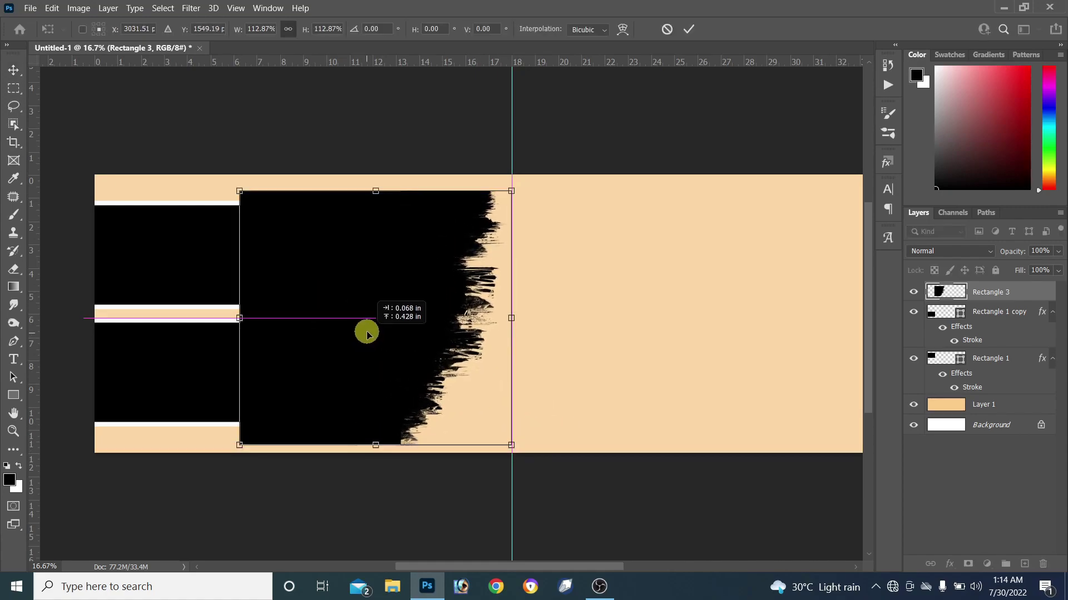
left_click_drag(510, 440, 519, 448)
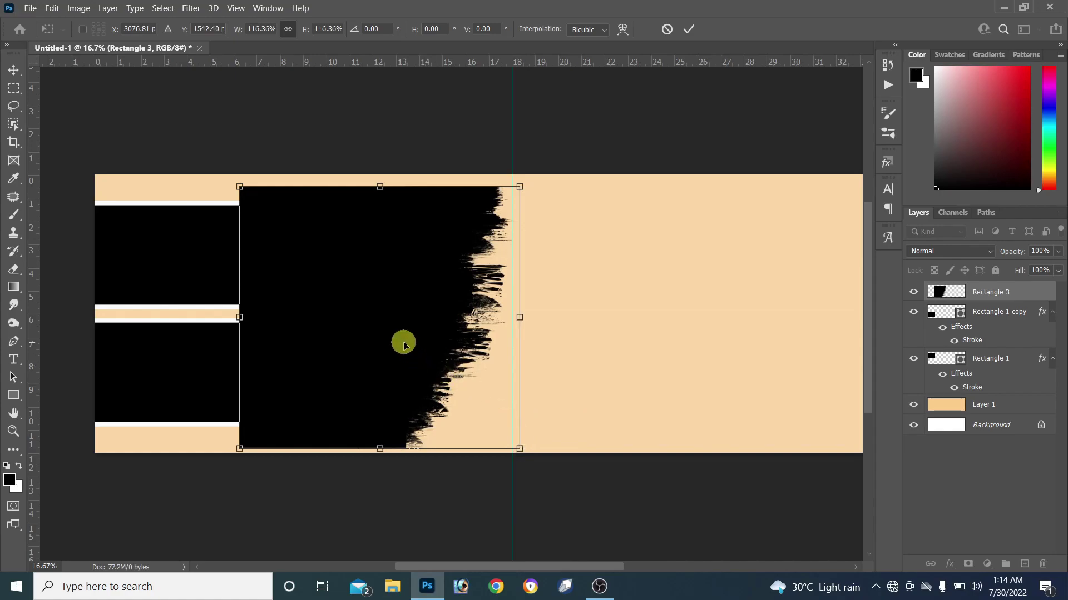
key("Up")
key("Up")
key("Up")
key("Up")
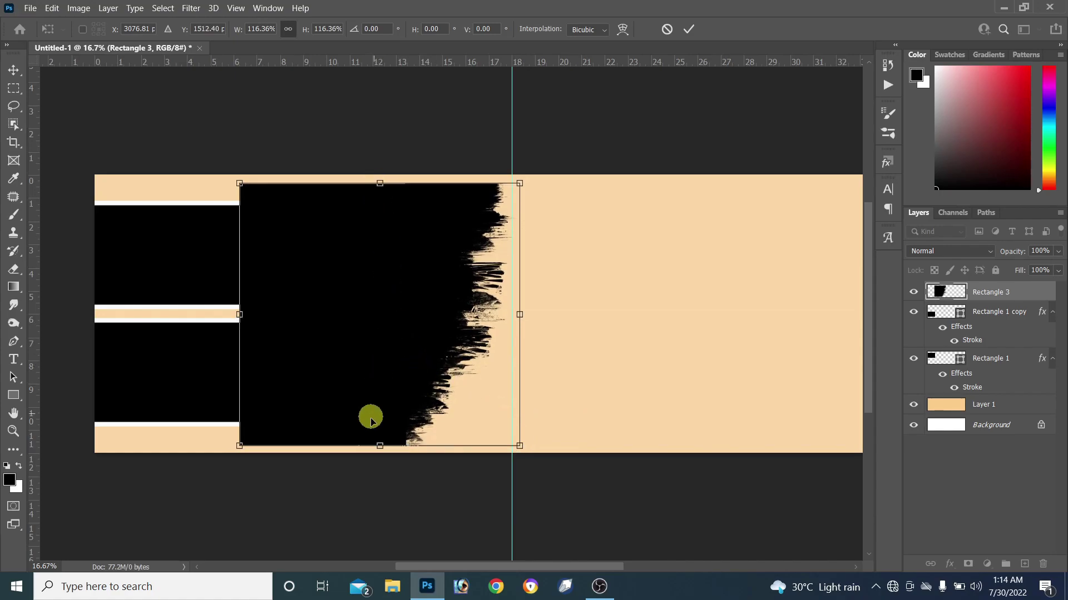
key("Up")
key("Up")
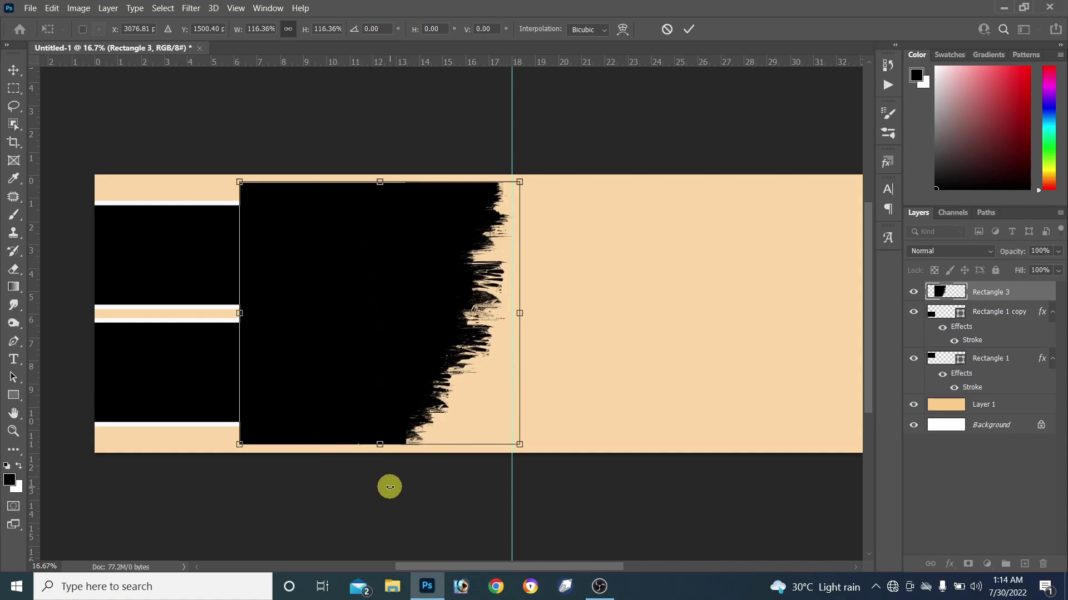
key("Return")
Nudge the lower framed photo up, move Rectangle 3 beneath the framed photos, and shift it left.
left_click(179, 271)
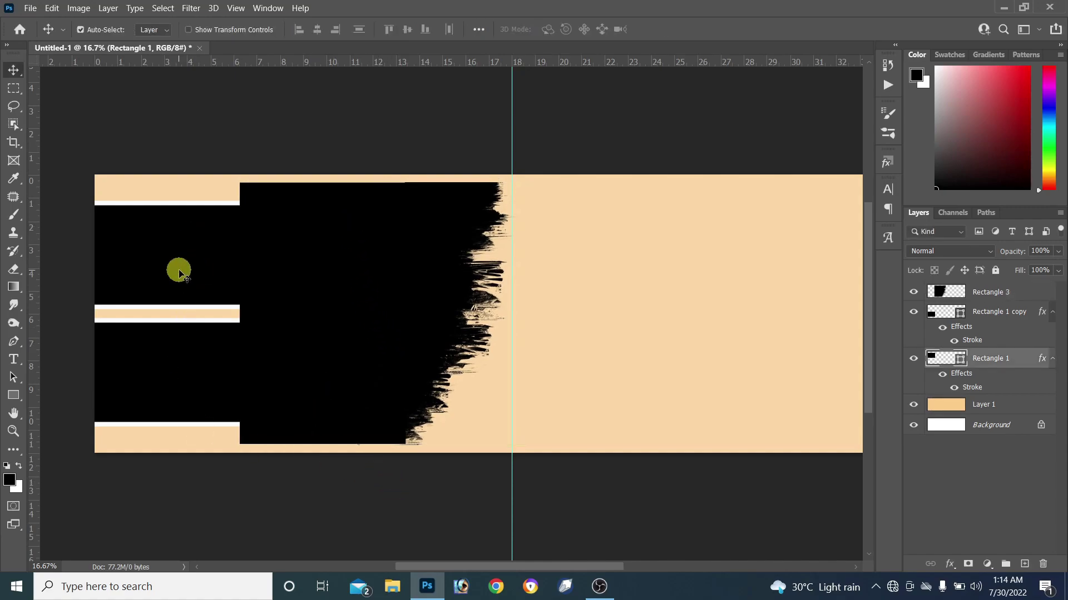
left_click(187, 364)
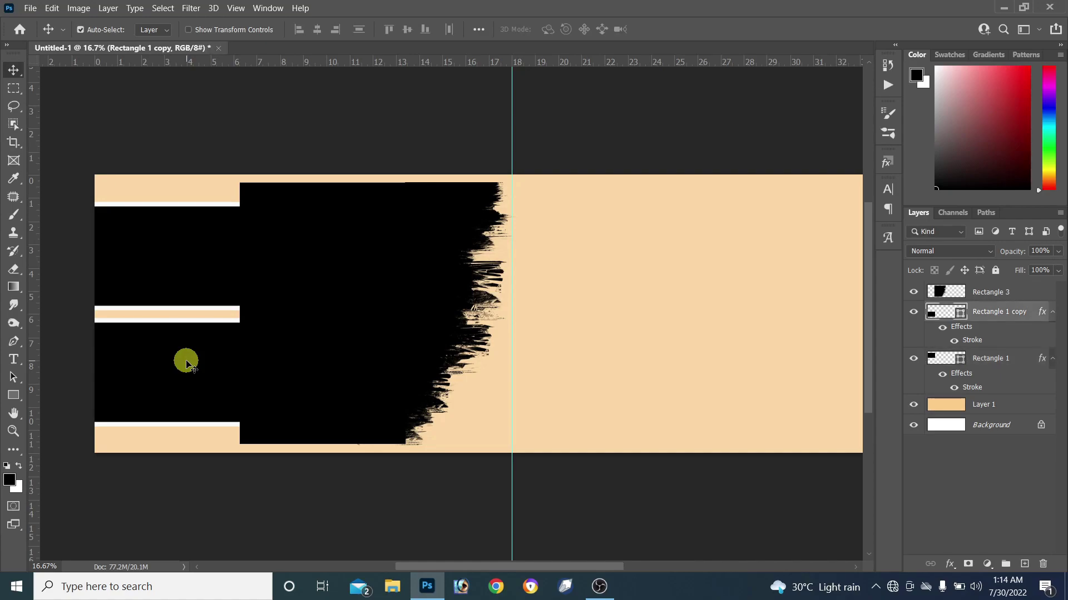
key("shift+Up")
key("shift+Up")
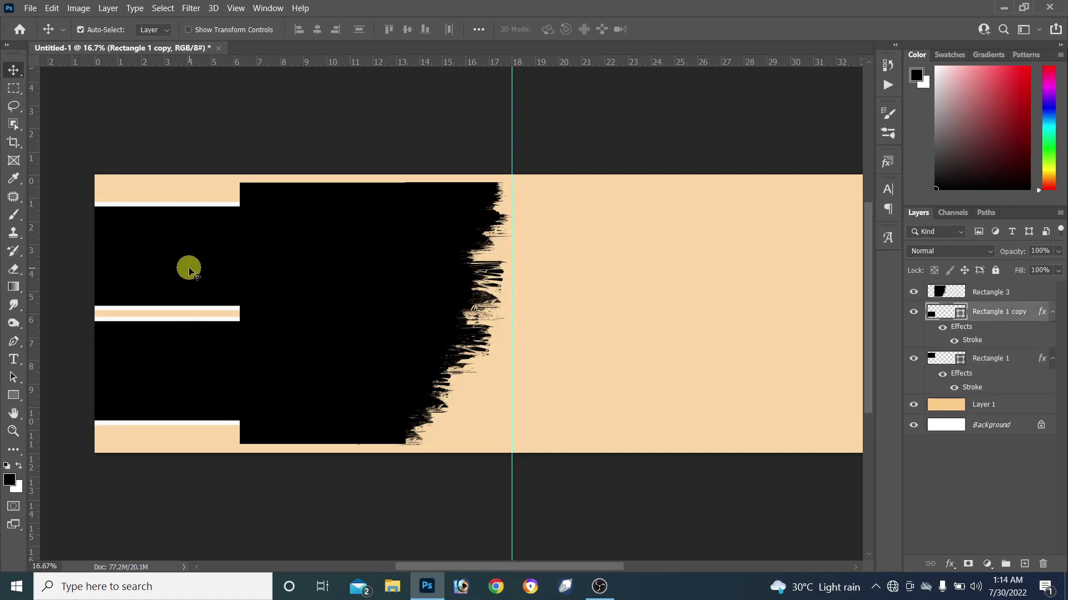
left_click(401, 253)
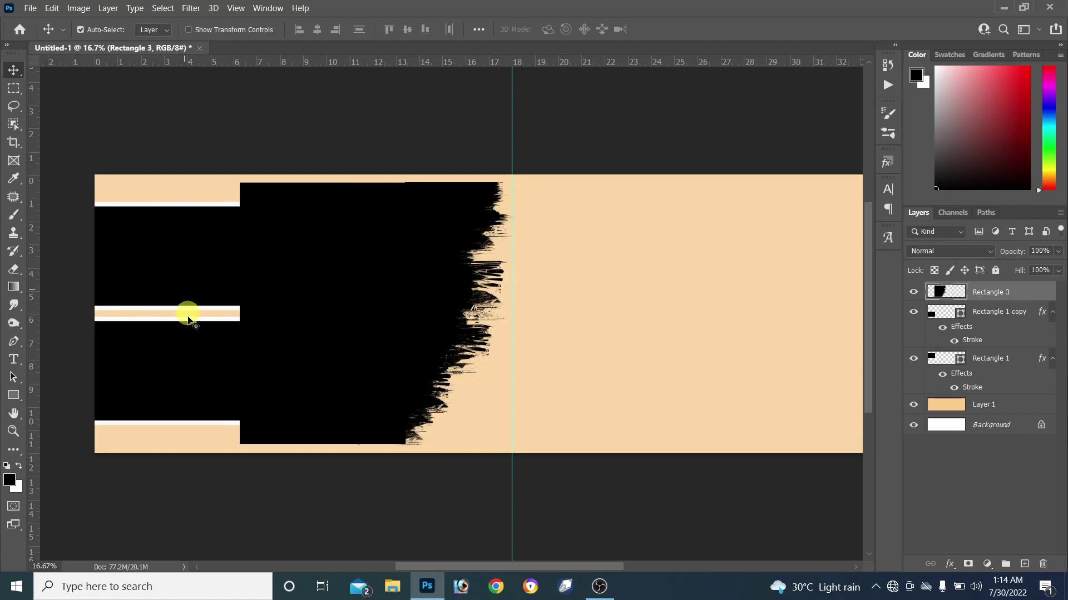
left_click_drag(1017, 291, 1035, 397)
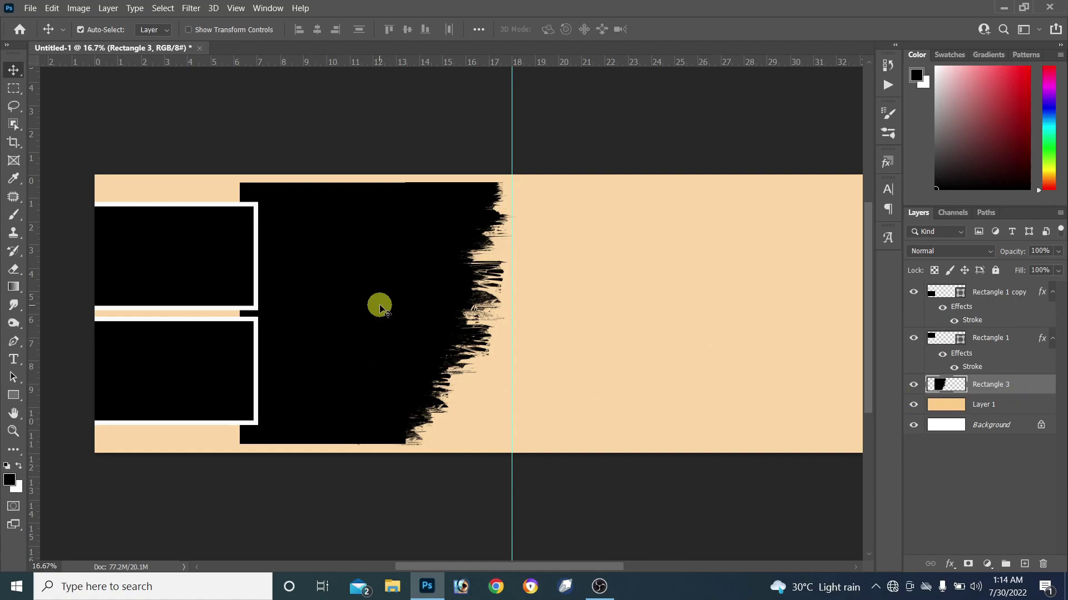
key("shift+Left")
key("shift+Left")
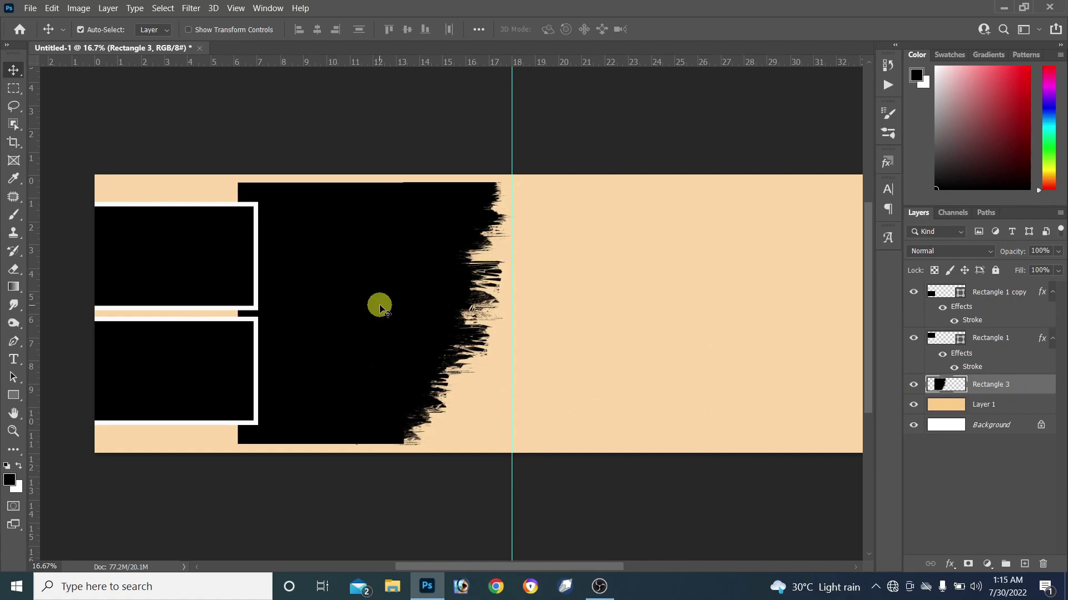
key("shift+Left")
key("shift+Left")
key("shift+Left")
key("shift+Left")
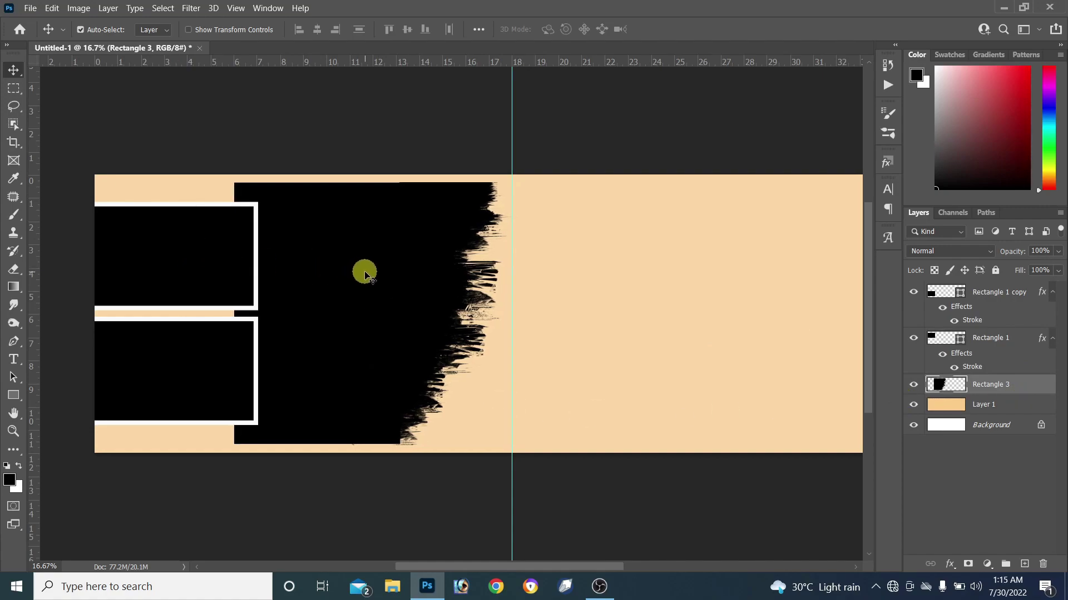
key("shift+Left")
key("shift+Left")
key("shift+Left")
key("shift+Left")
key("shift+Left")
key("shift+Left")
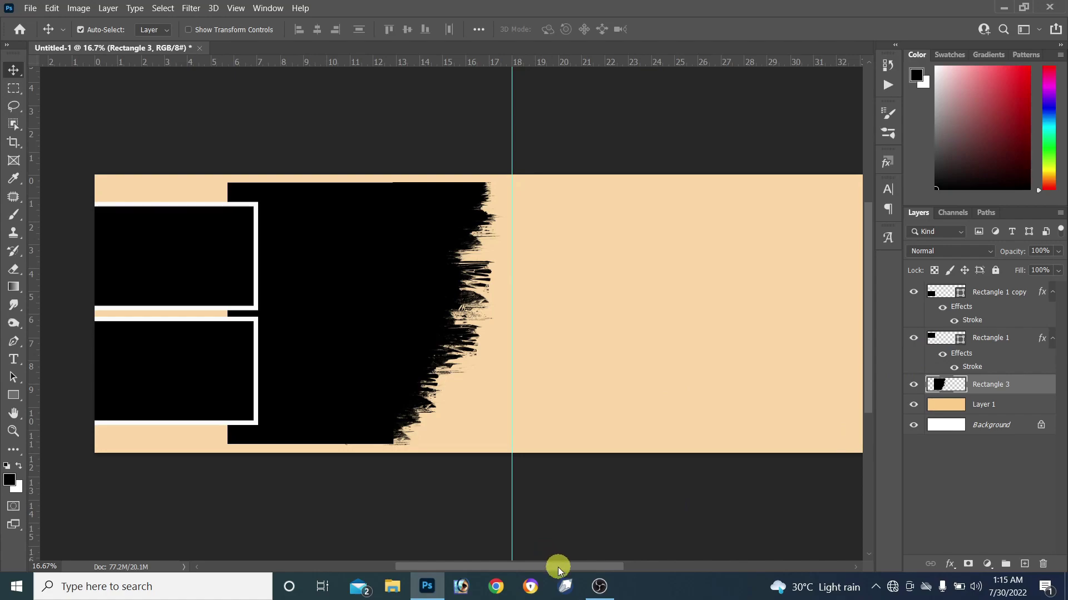
left_click_drag(558, 567, 619, 572)
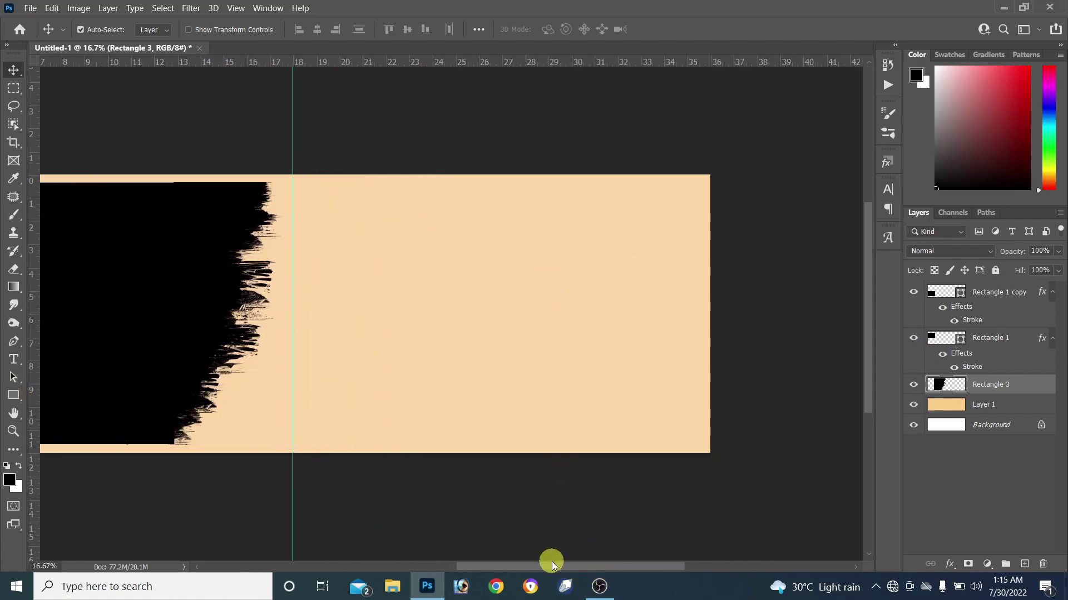
left_click_drag(552, 570, 460, 568)
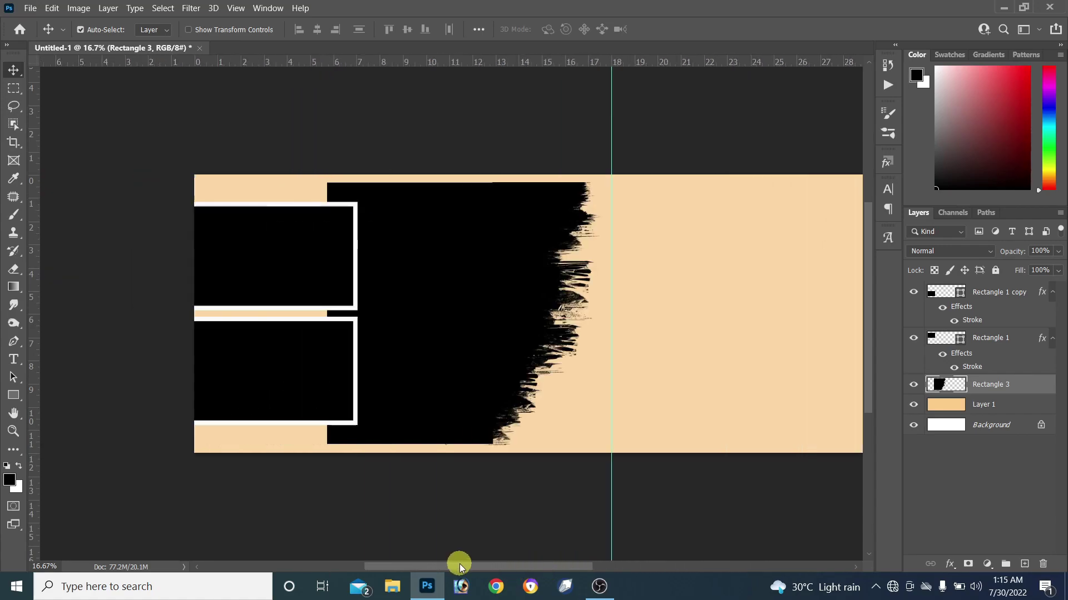
Copy the upper framed photo onto the right page, shrinking and narrowing it slightly.
left_click(279, 247)
left_click_drag(278, 247, 754, 250)
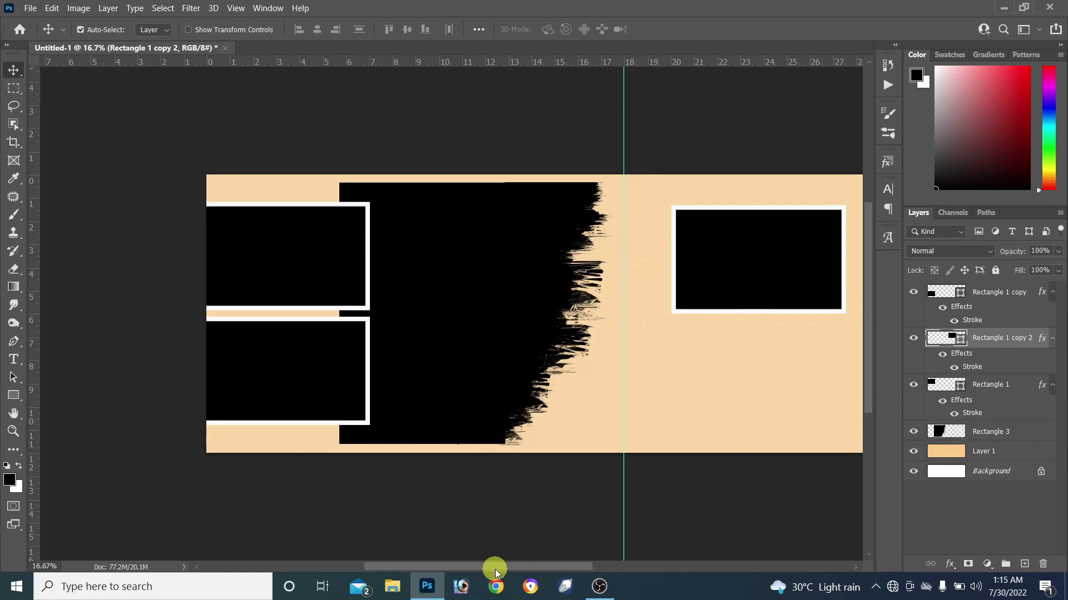
left_click_drag(494, 568, 630, 568)
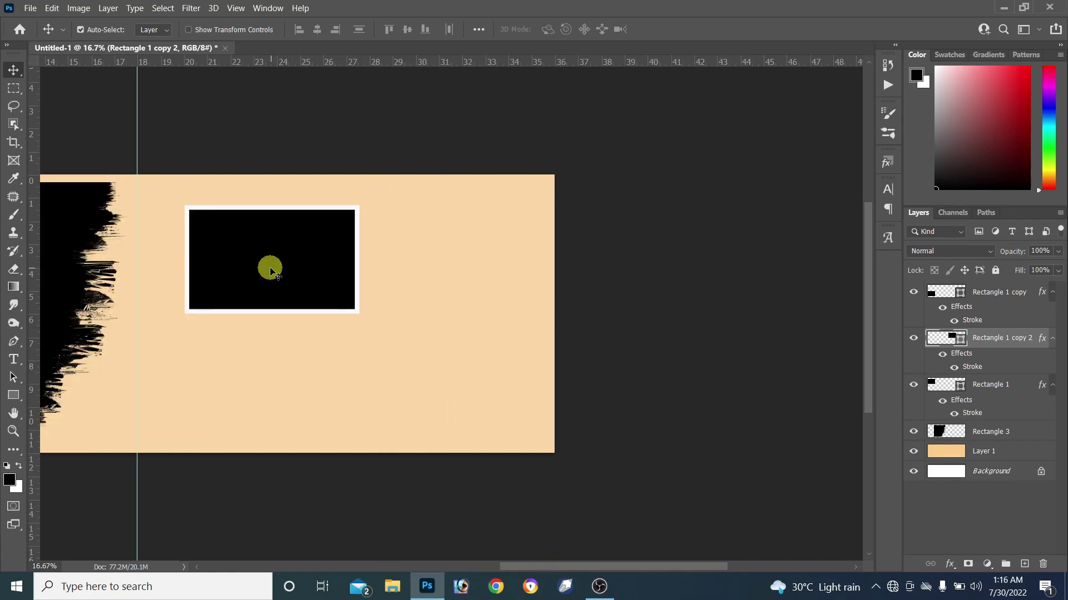
key("ctrl+t")
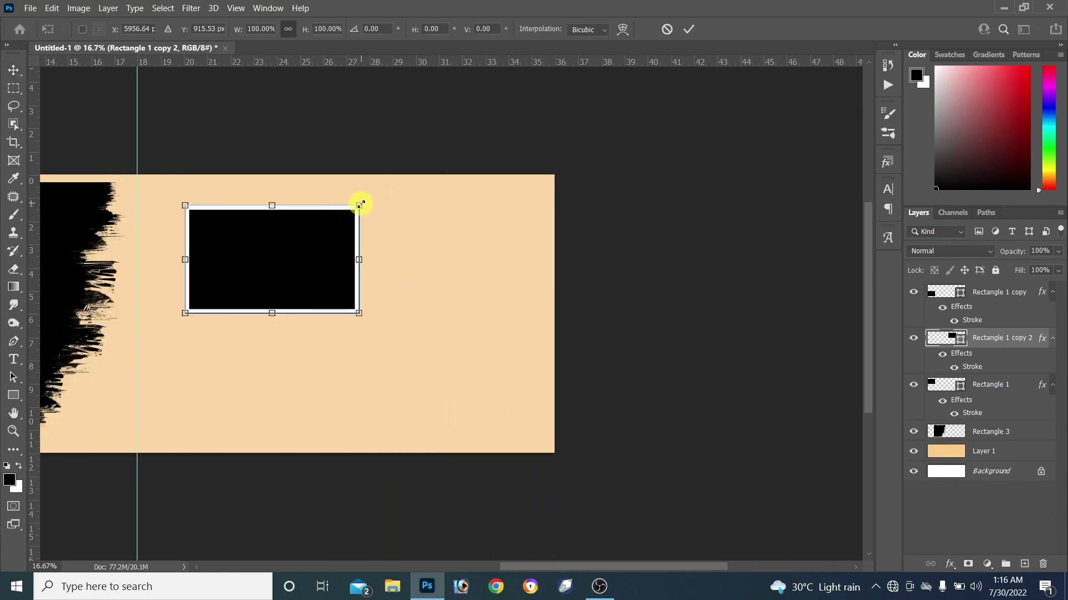
left_click_drag(360, 205, 318, 231)
key("Return")
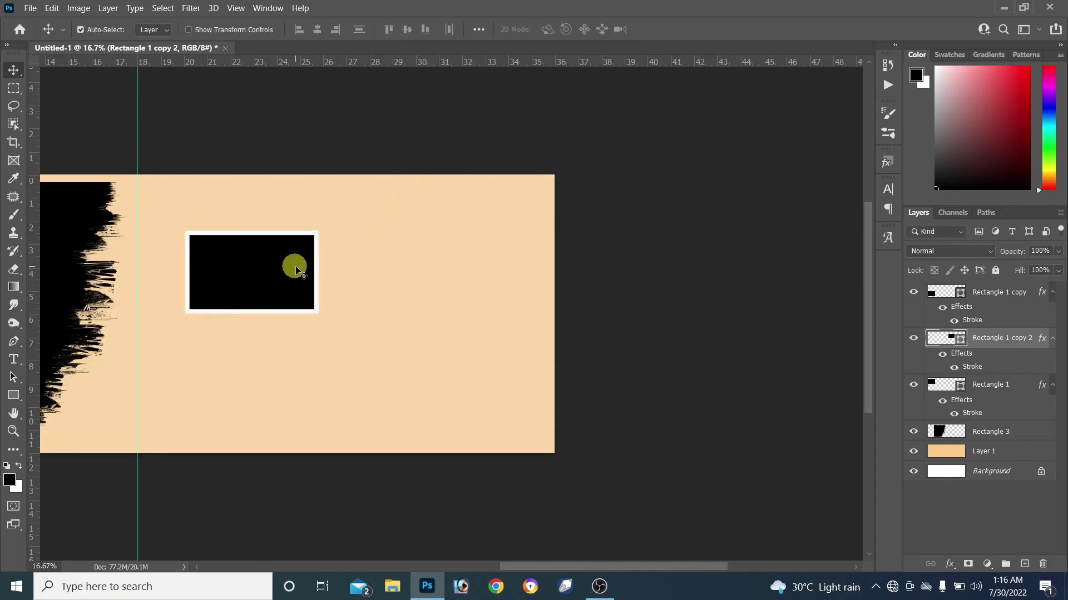
key("ctrl+t")
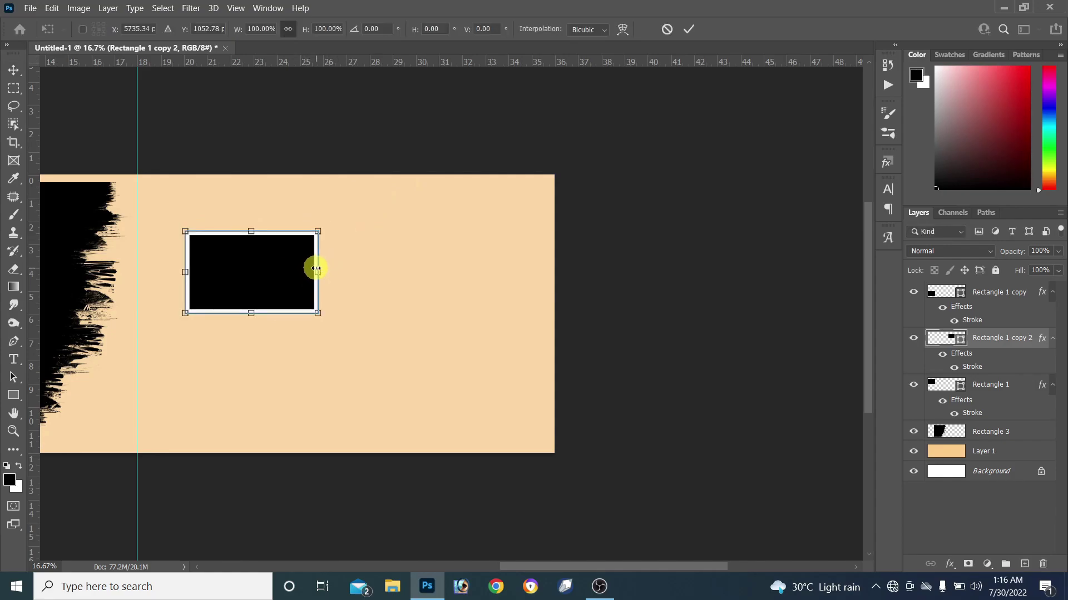
left_click_drag(318, 272, 312, 272)
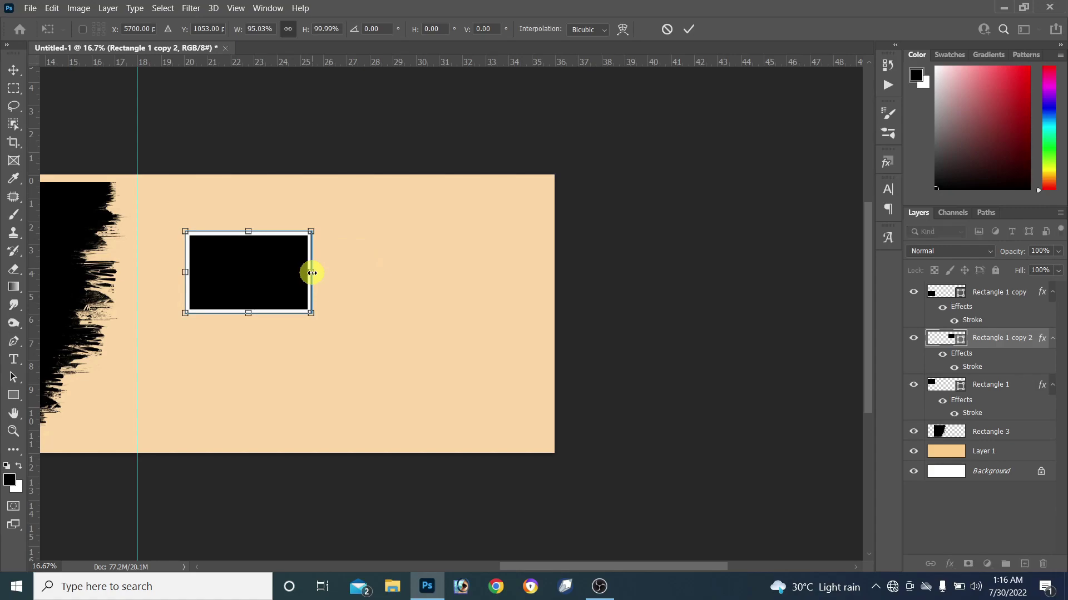
key("Return")
Duplicate the frame below and then both frames to the right, forming a 2×2 grid.
key("ctrl")
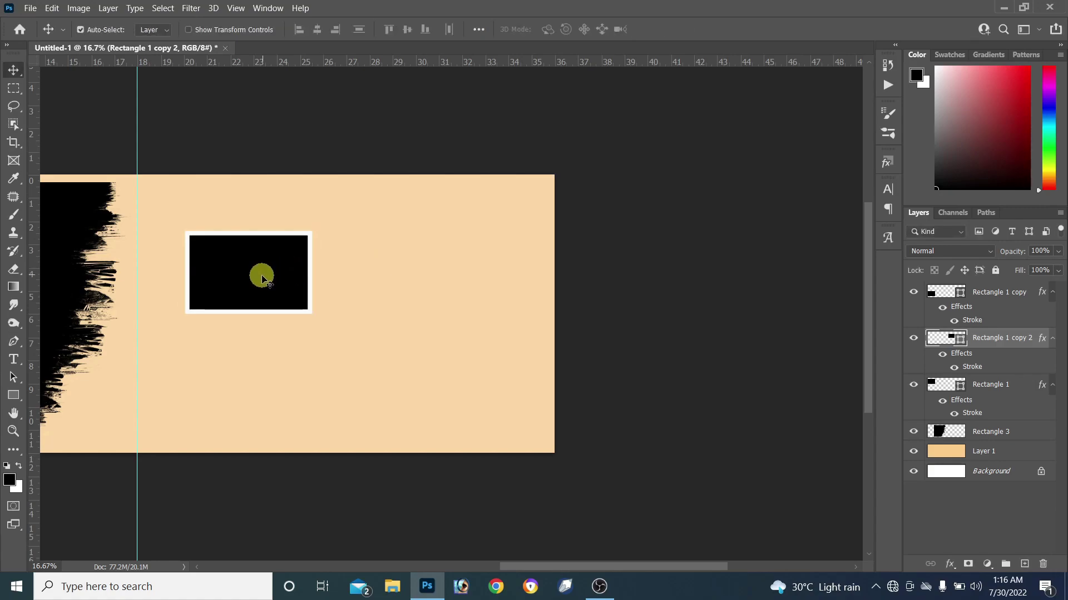
left_click_drag(262, 278, 259, 364)
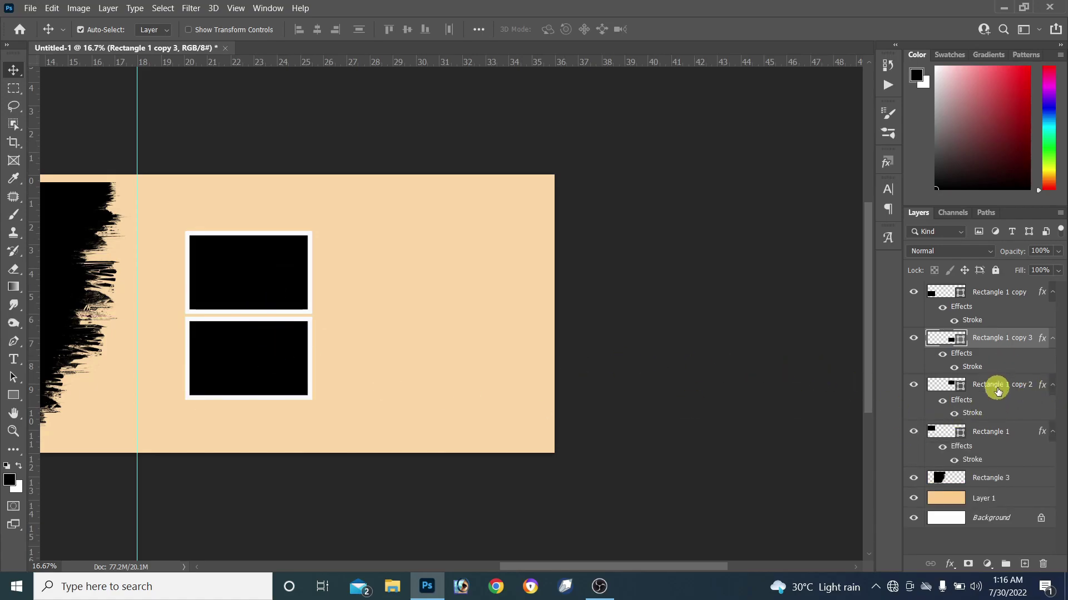
left_click(997, 391, "shift")
left_click_drag(257, 278, 393, 288)
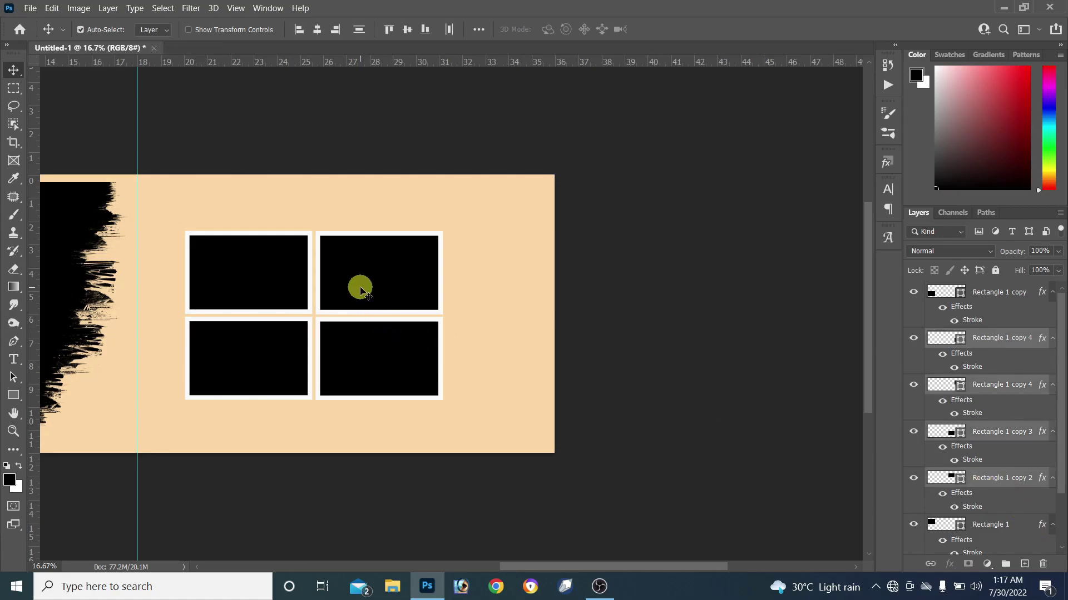
Shift the four-frame grid left and up and shrink it slightly.
left_click_drag(356, 288, 317, 284)
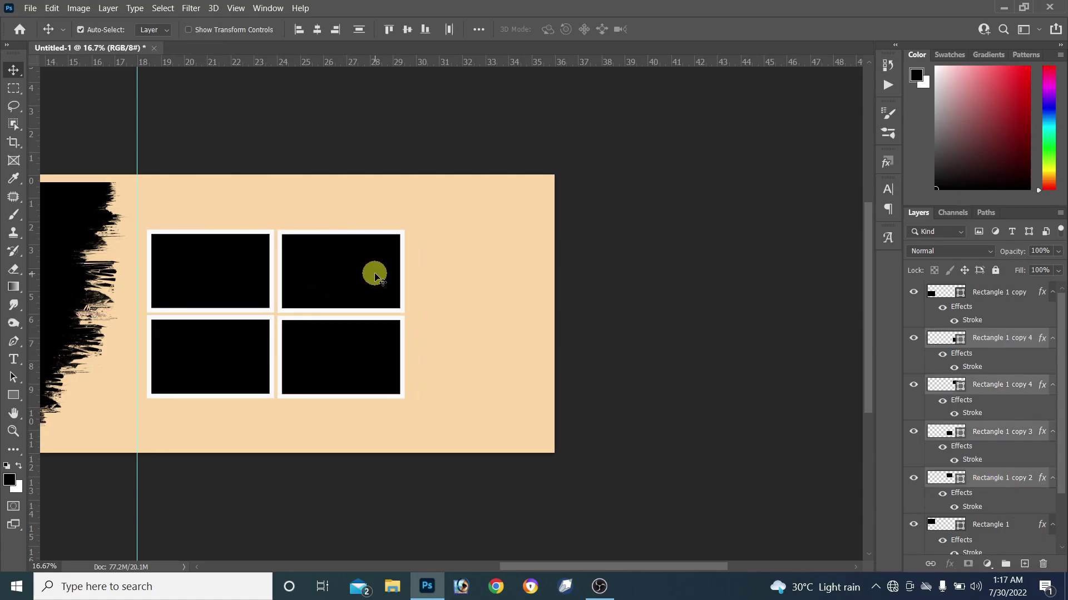
key("ctrl+t")
mouse_move(402, 229)
left_mouse_down()
mouse_move(375, 249)
mouse_move(396, 243)
left_mouse_up()
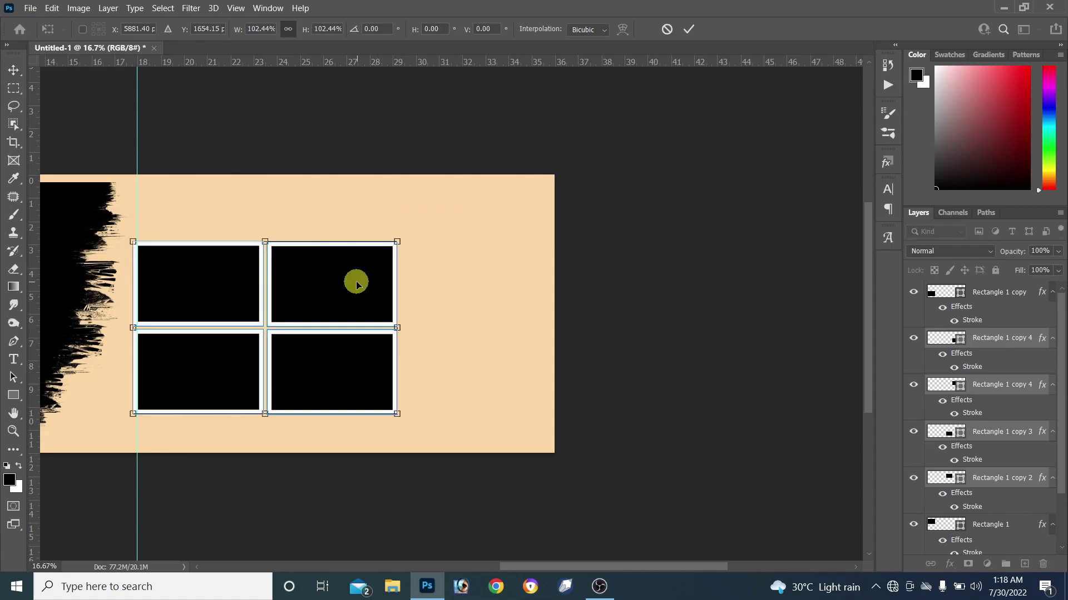
key("Return")
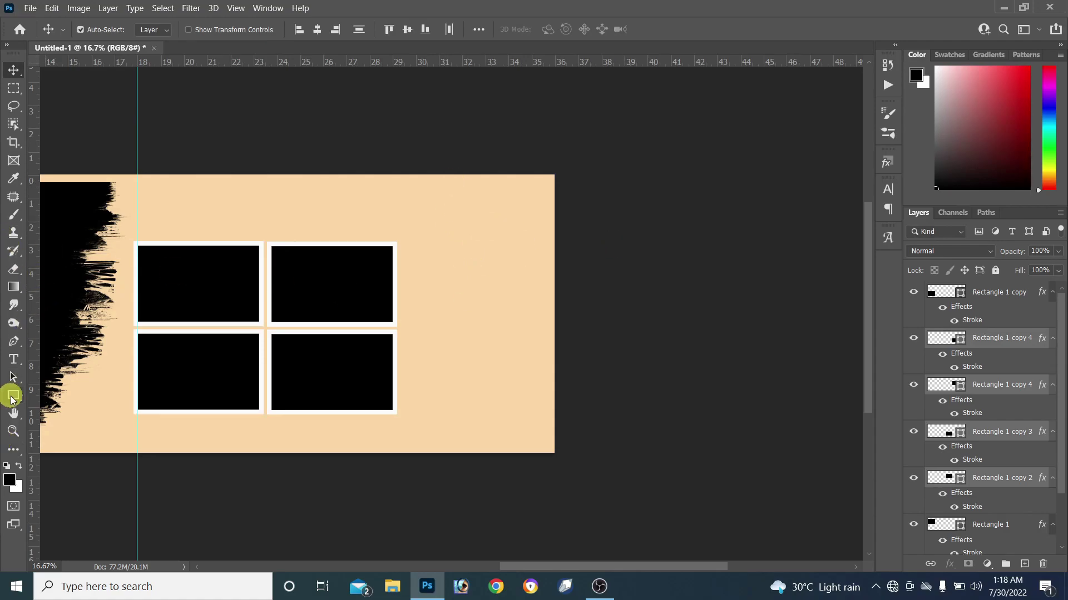
Draw a tall black rectangle on the right side of the spread and nudge it upward.
left_click(14, 396)
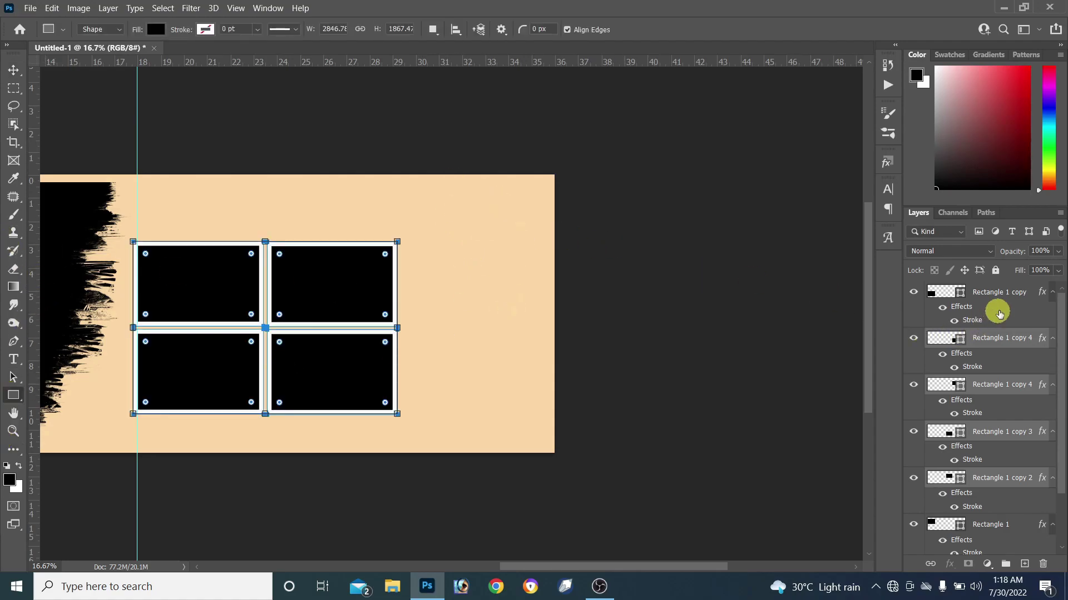
scroll(990, 423, "down", 1)
left_click(983, 526)
left_click_drag(432, 203, 603, 431)
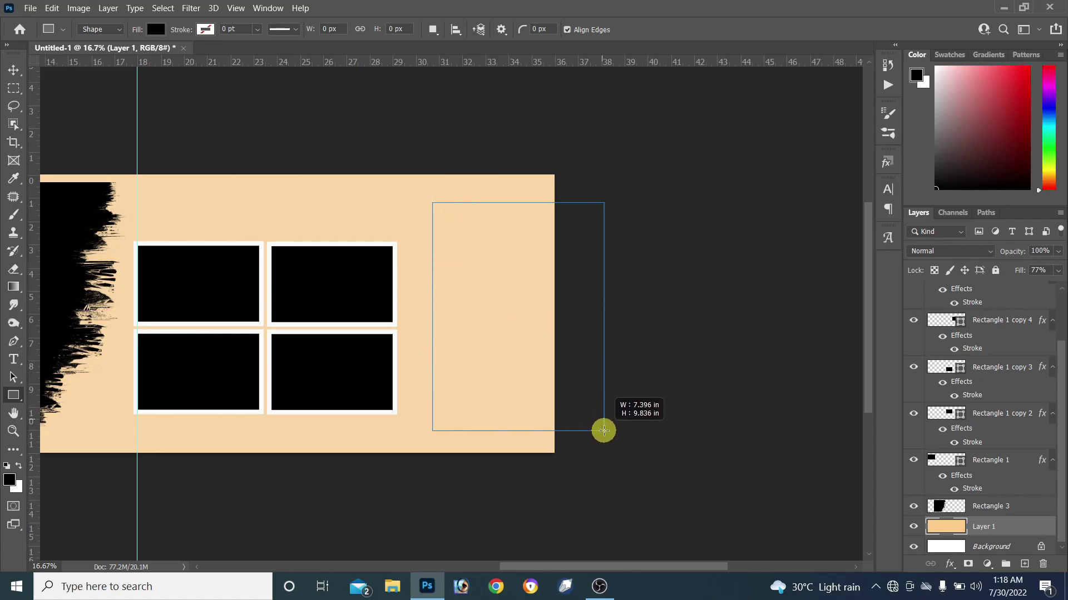
key("v")
mouse_move(520, 298)
left_mouse_down()
mouse_move(520, 288)
mouse_move(500, 322)
mouse_move(479, 328)
left_mouse_up()
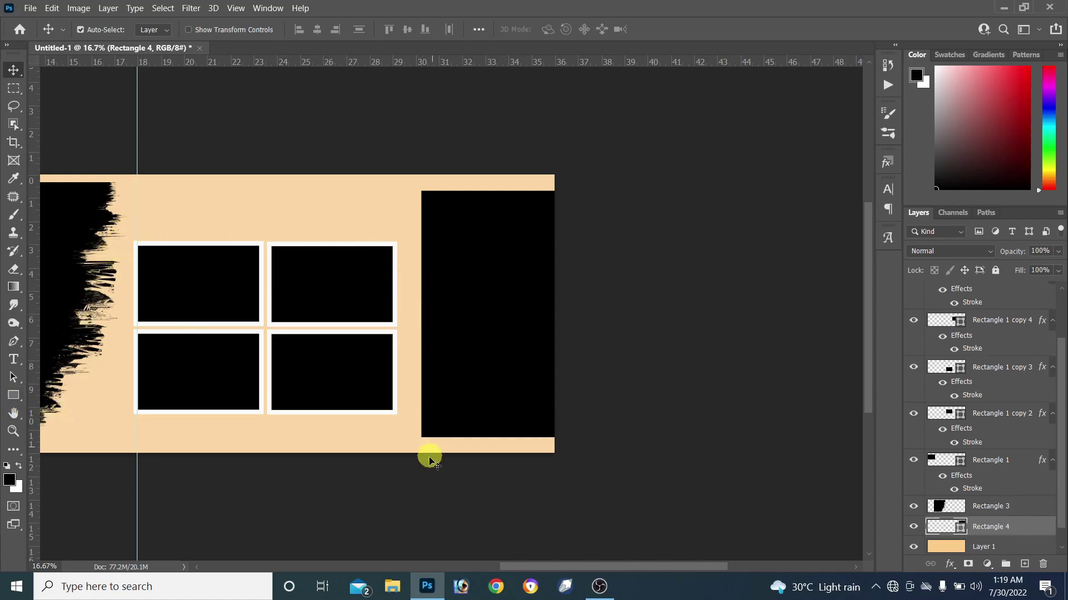
Re-select the rectangle drawing mode and the peach background layer, then return to moving.
left_click(15, 397)
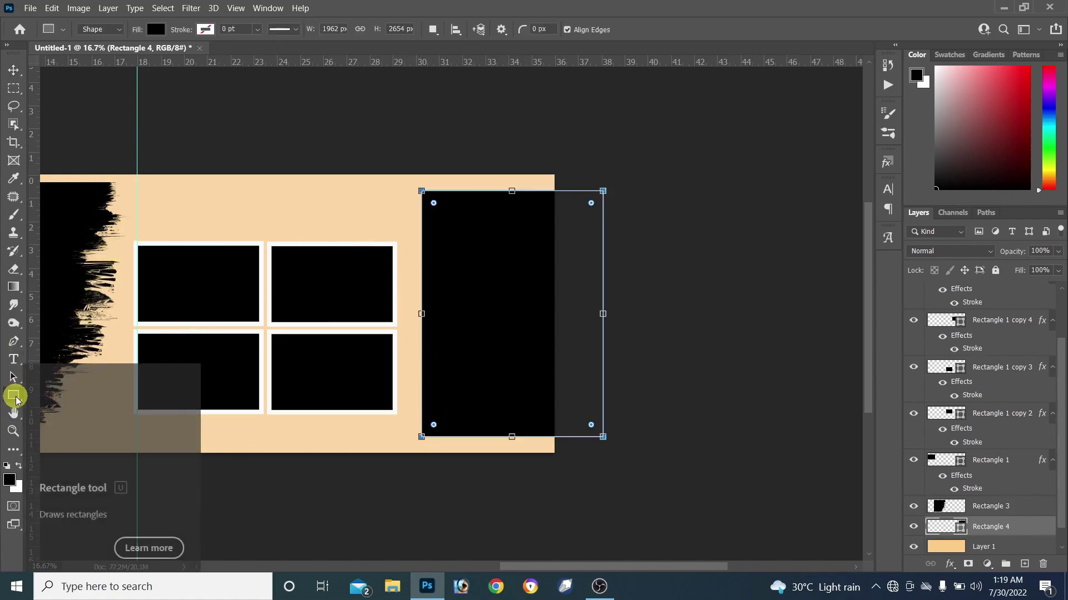
key("v")
left_click(15, 396)
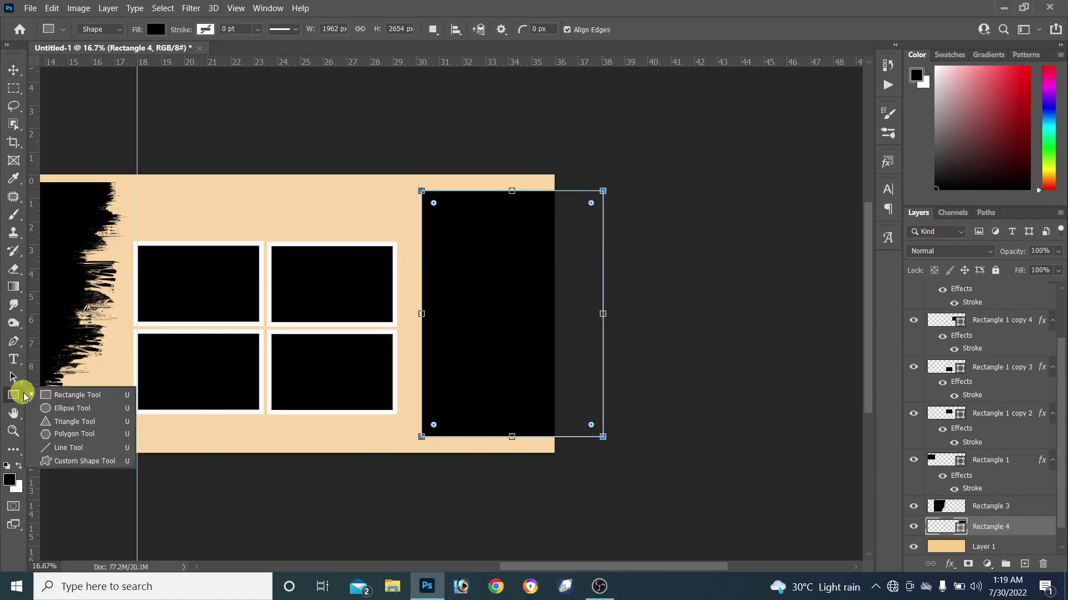
left_click(71, 398)
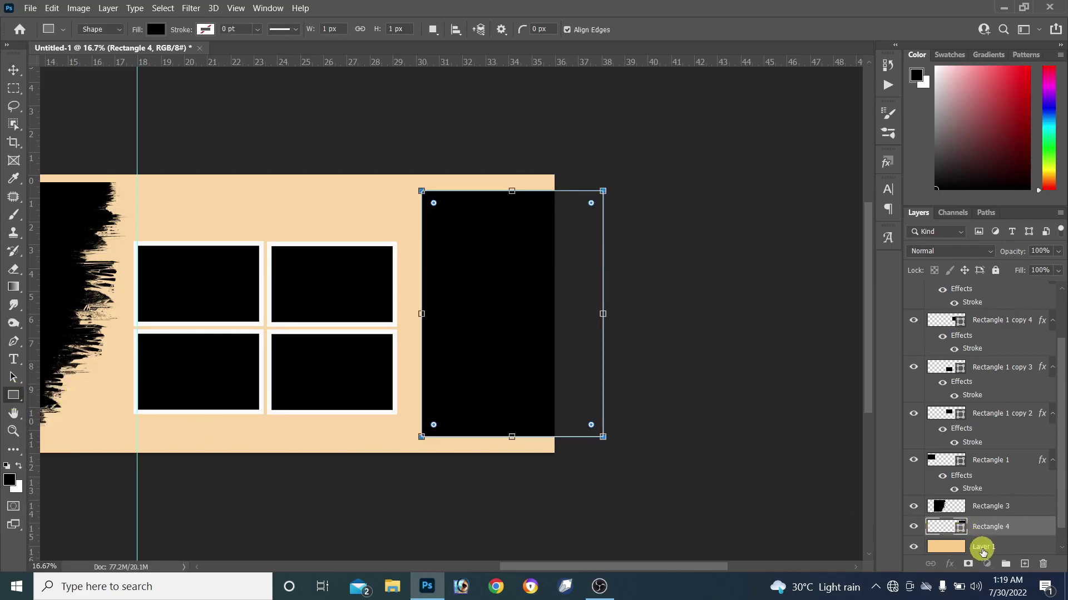
left_click(982, 551)
key("v")
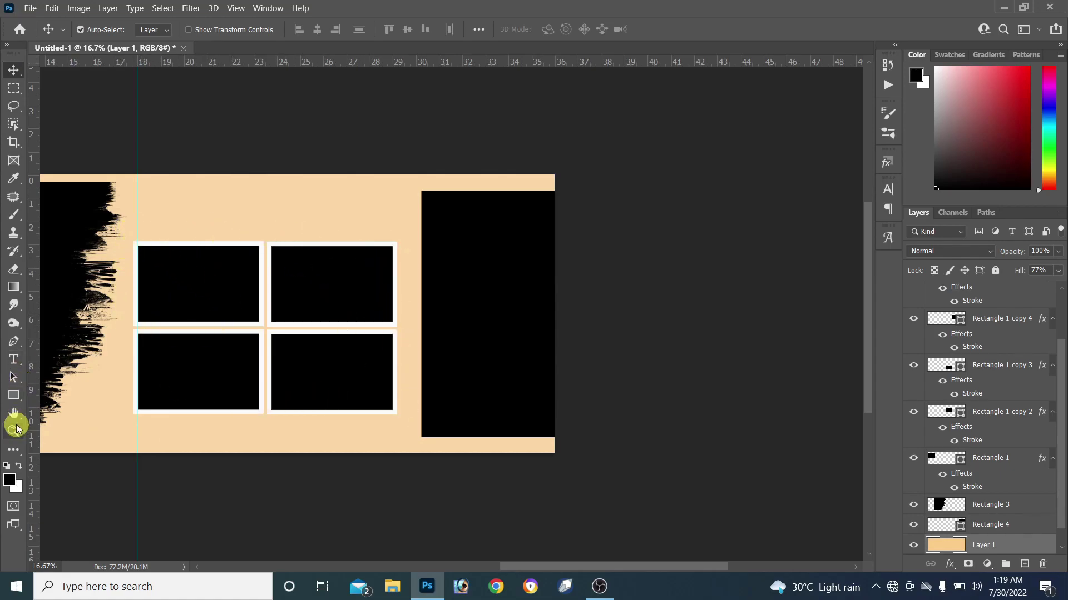
Draw a rectangle enclosing the four-photo grid.
left_click(13, 393)
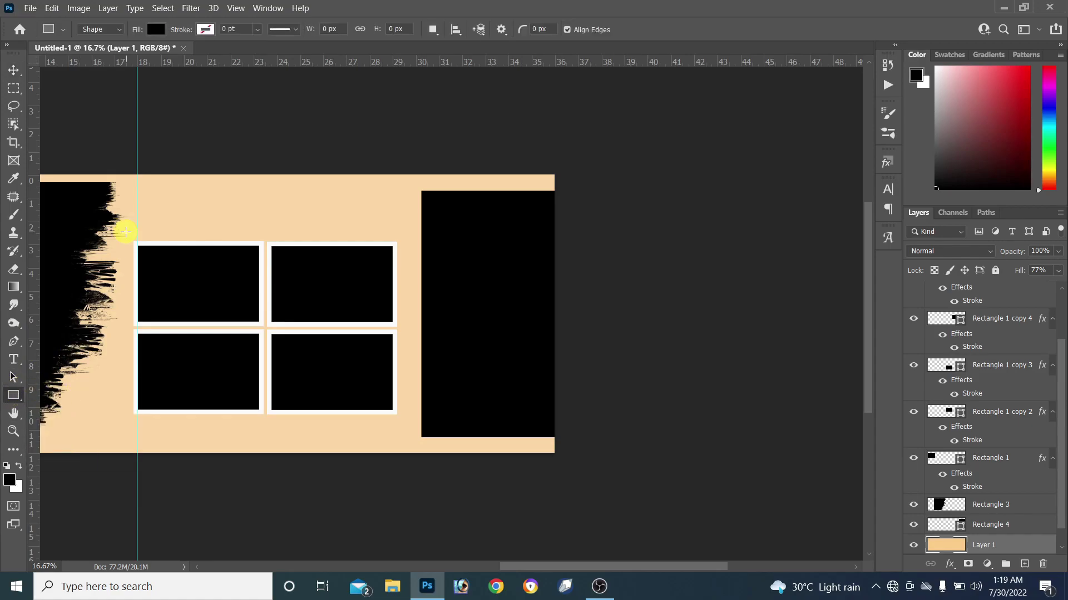
left_click_drag(127, 234, 405, 418)
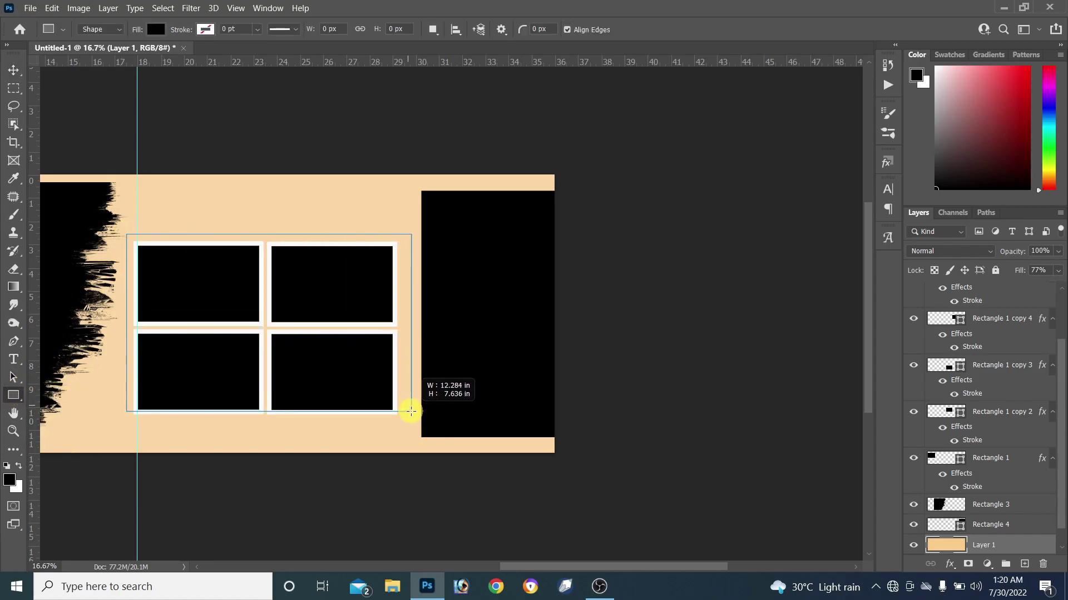
left_click_drag(406, 419, 405, 419)
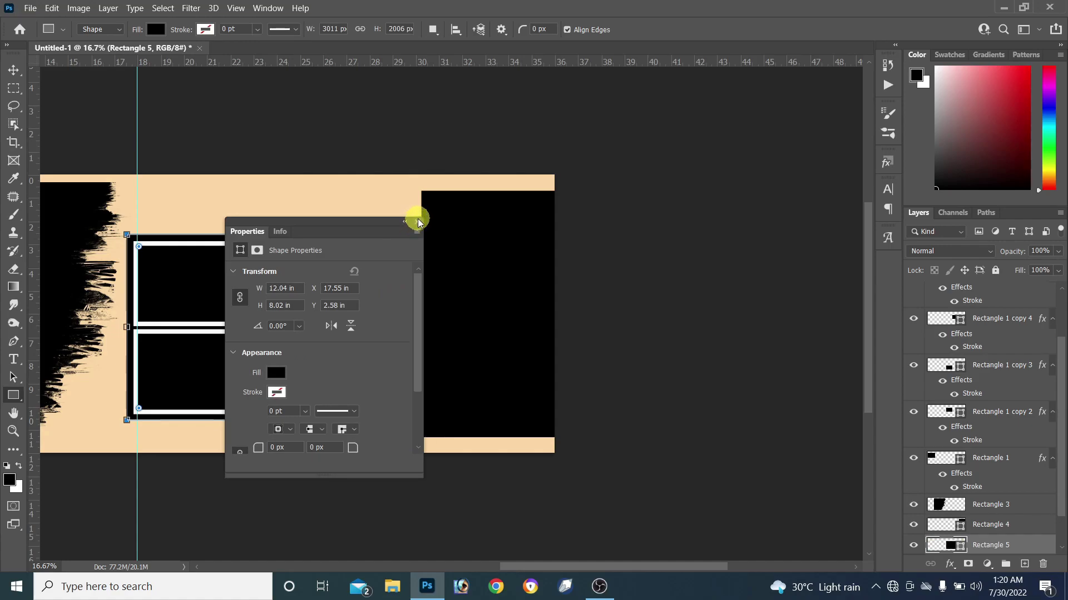
left_click(418, 218)
Set the new grid panel's fill colour to near-white.
scroll(940, 489, "down", 1)
double_click(945, 504)
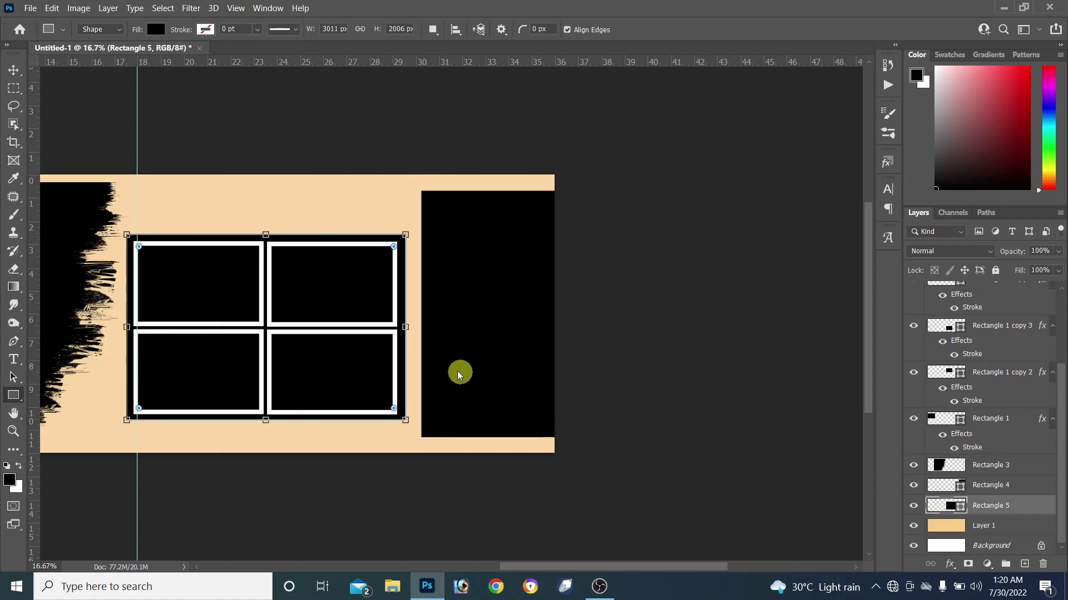
left_click(395, 334)
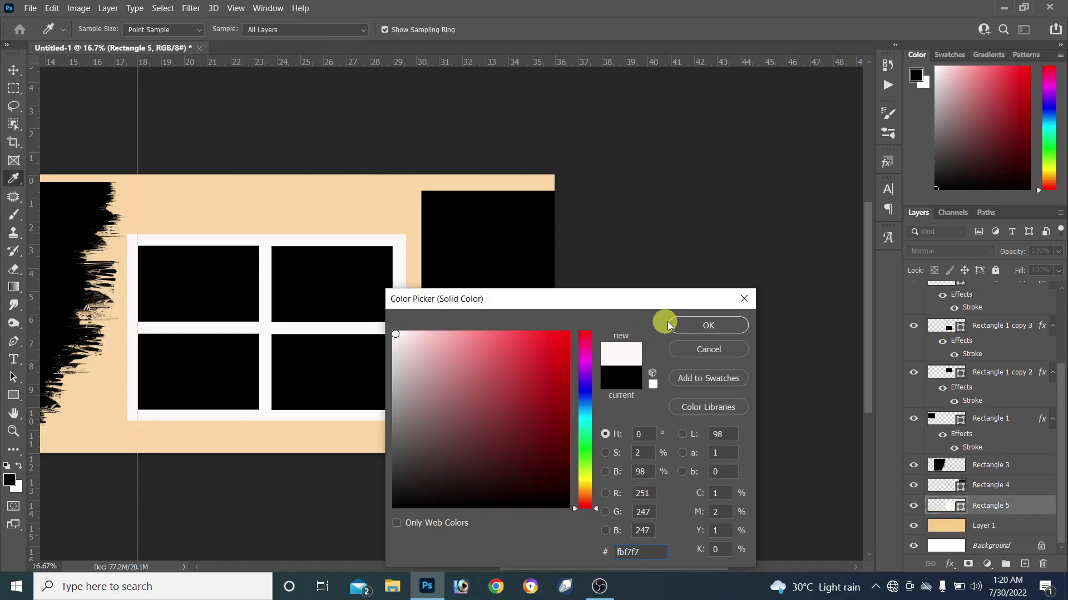
left_click(676, 325)
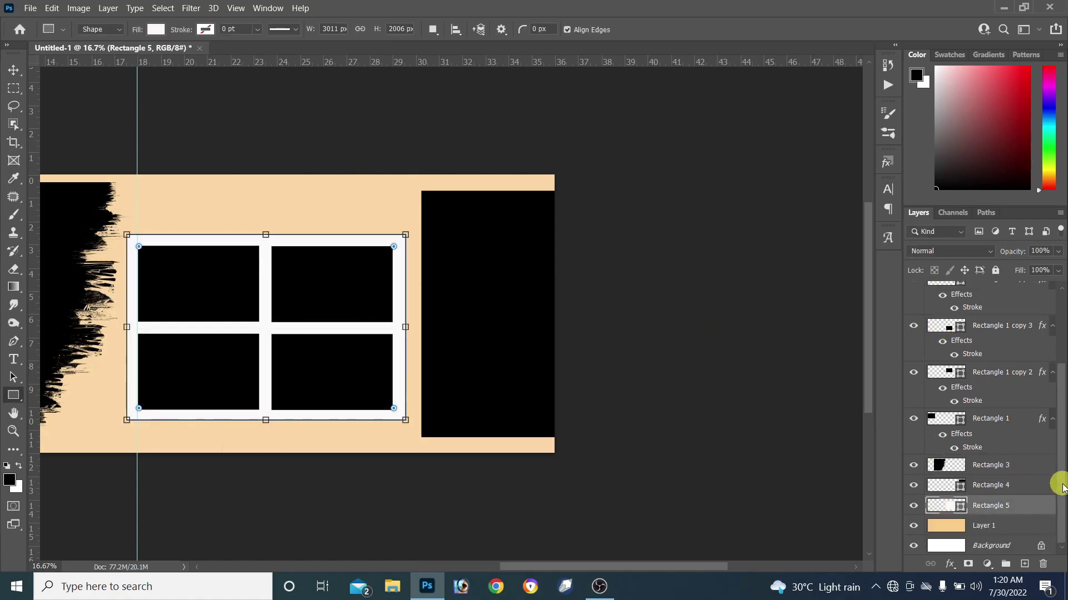
double_click(1021, 508)
Add a 16 px black (000000) inside stroke to the white panel.
left_click(501, 351)
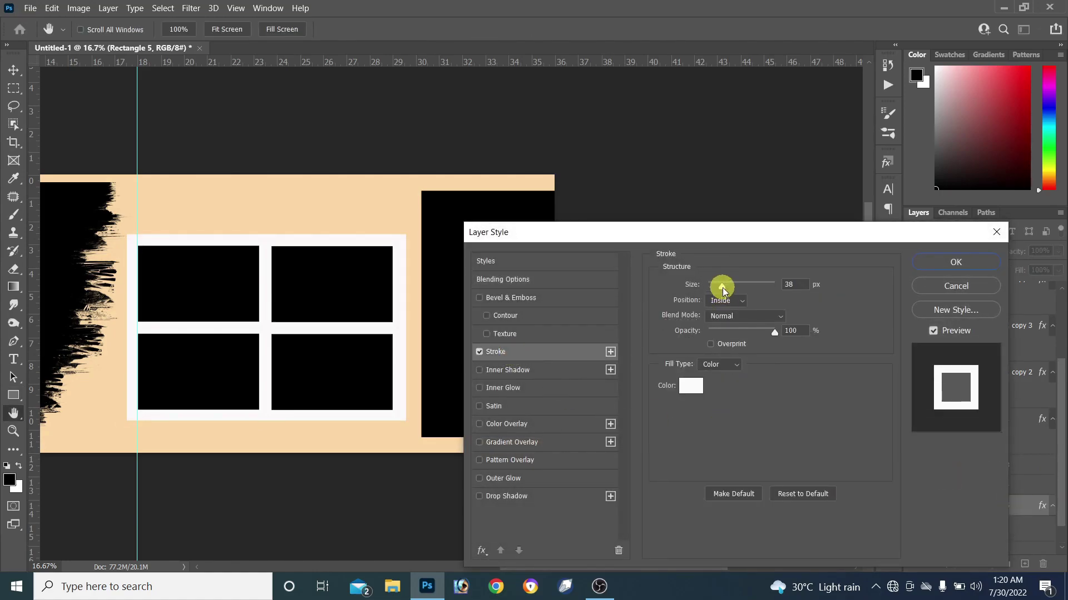
left_click_drag(722, 289, 710, 286)
left_click(690, 386)
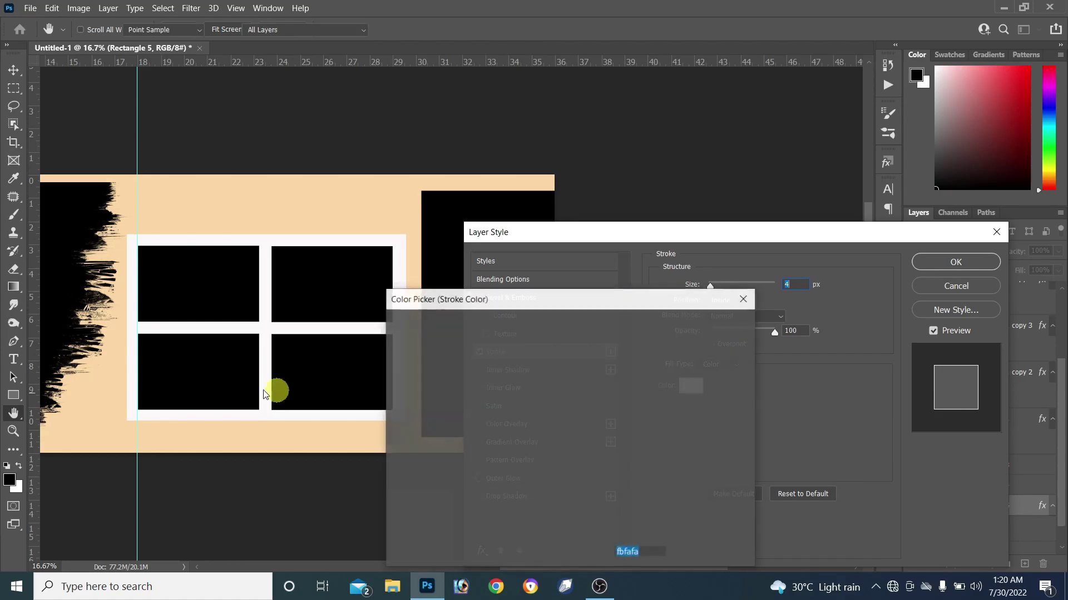
type("000000")
key("Return")
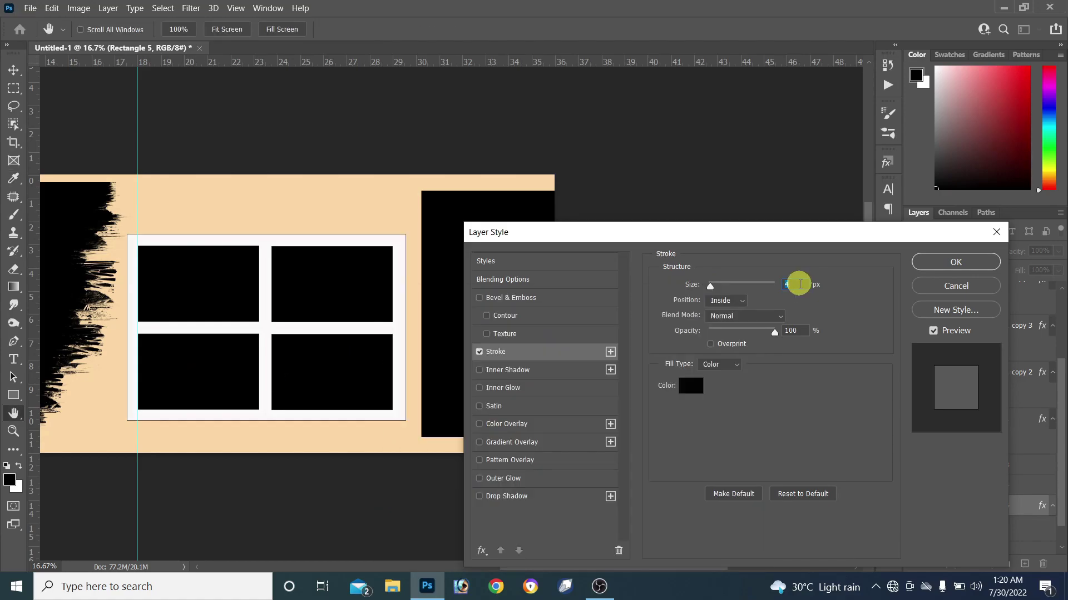
key("Up")
key("Up")
key("Up")
key("Up")
key("Up")
key("Up")
key("Up")
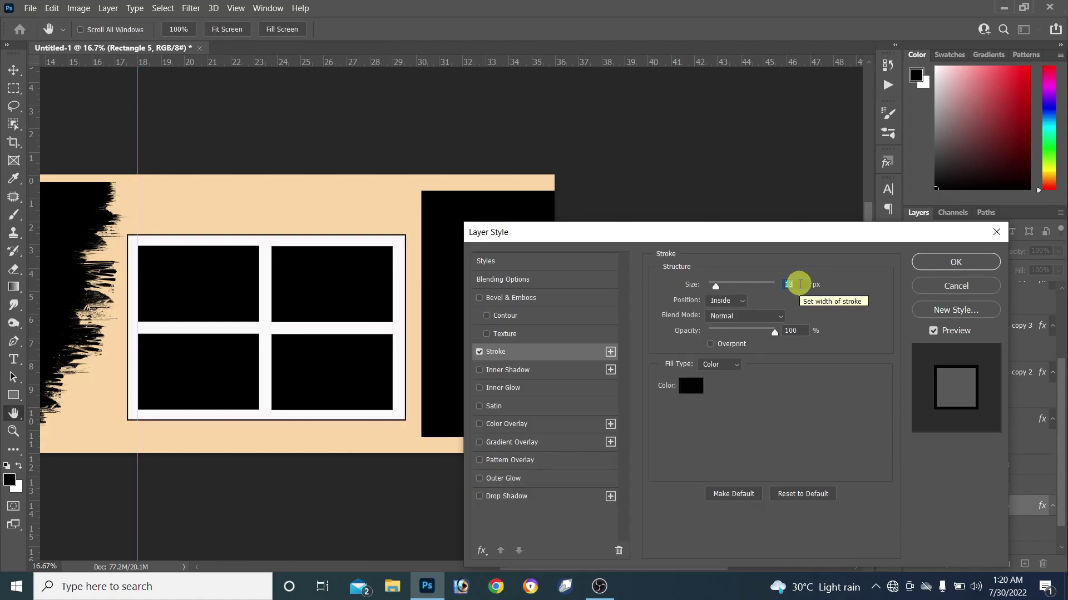
key("Up")
key("Up")
key("Up")
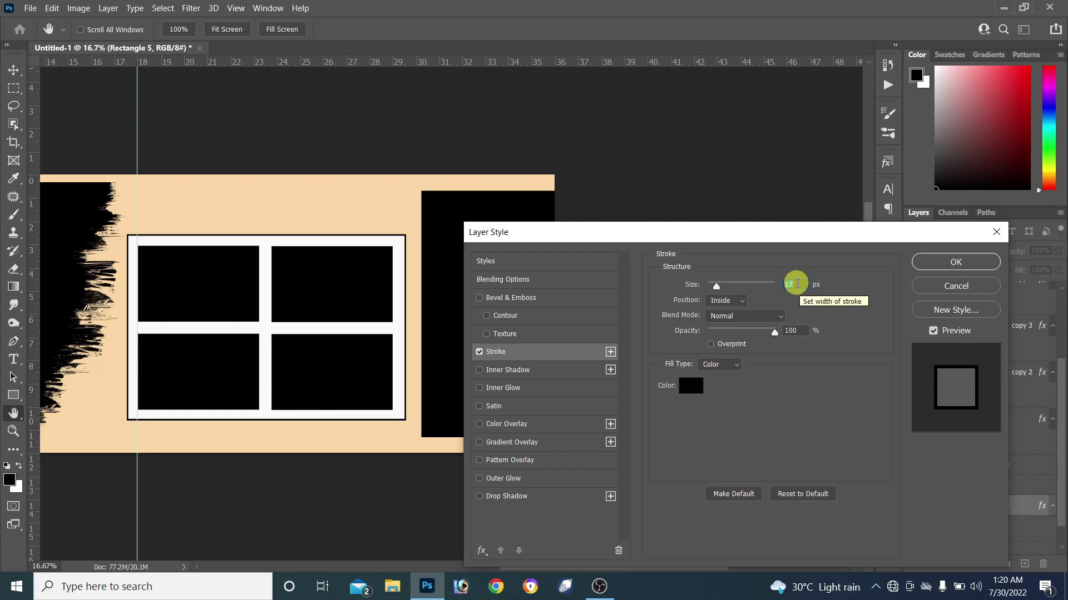
key("Down")
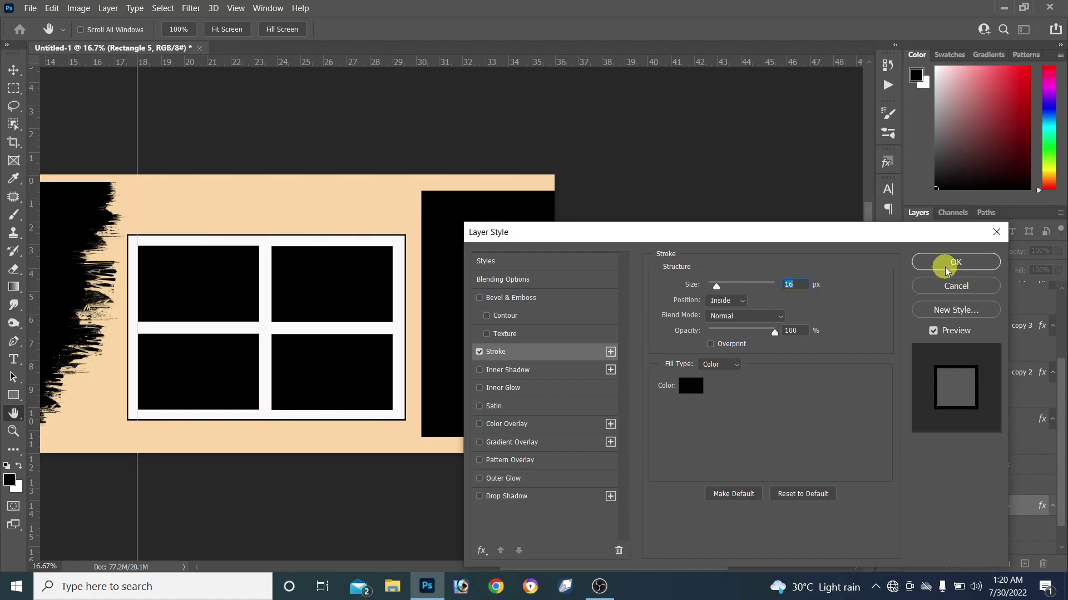
left_click(946, 267)
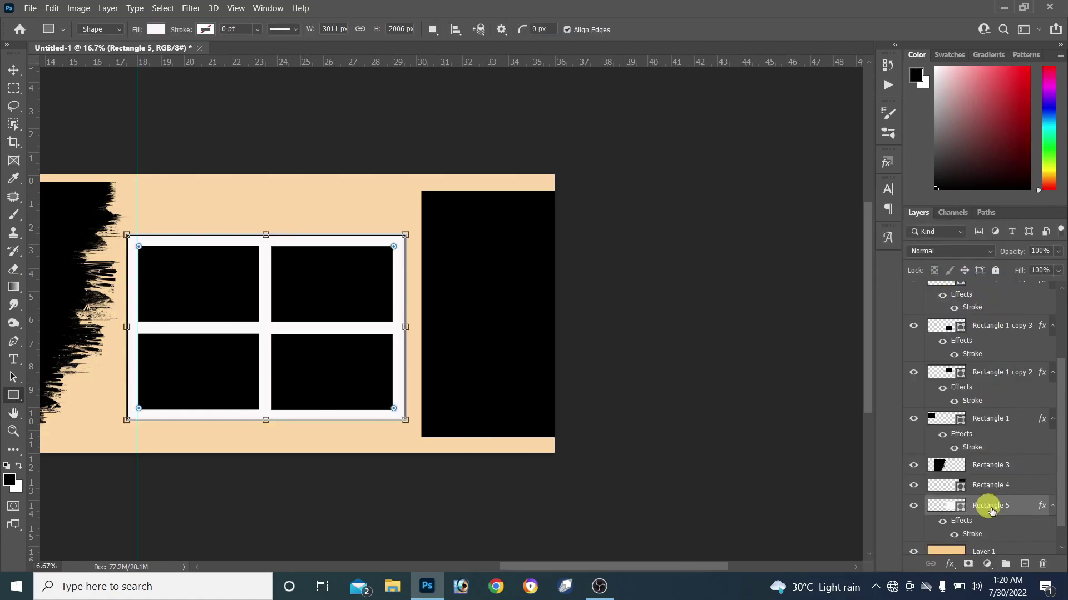
Add a soft drop shadow to the white panel.
double_click(1019, 506)
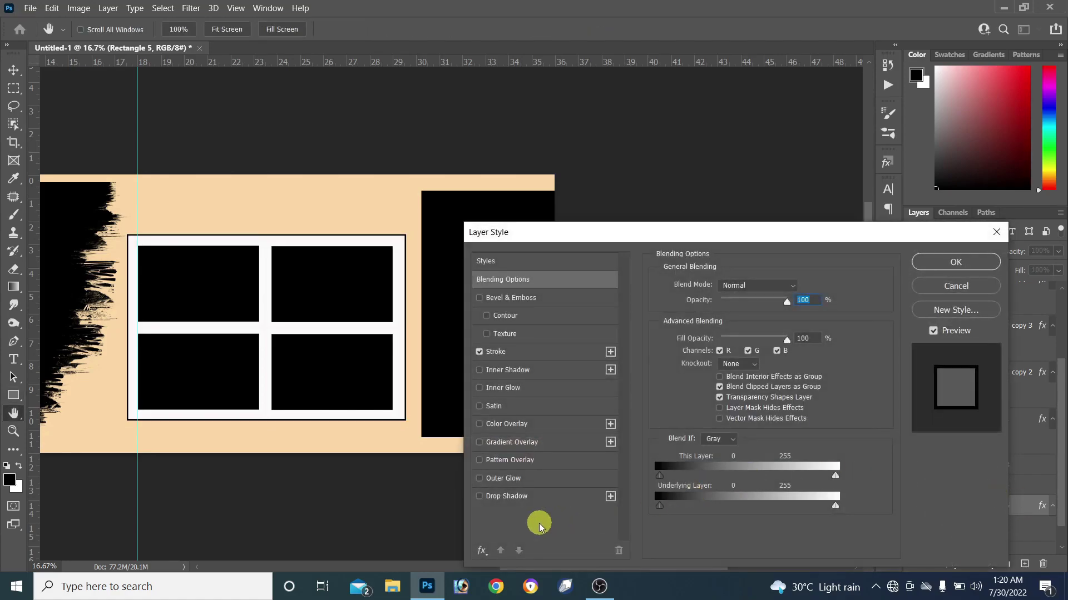
left_click(510, 497)
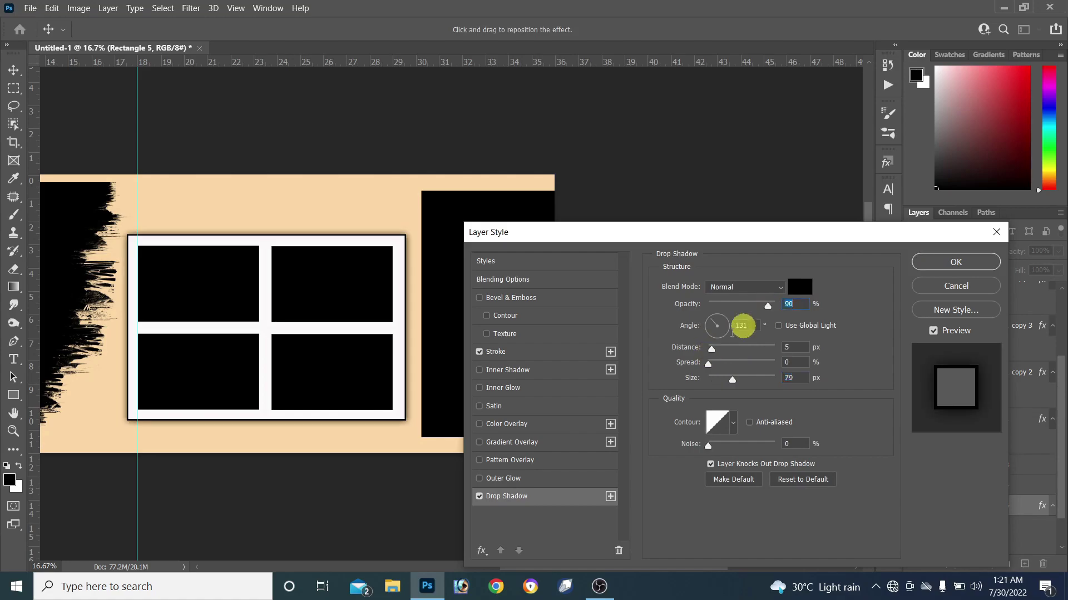
left_click(955, 261)
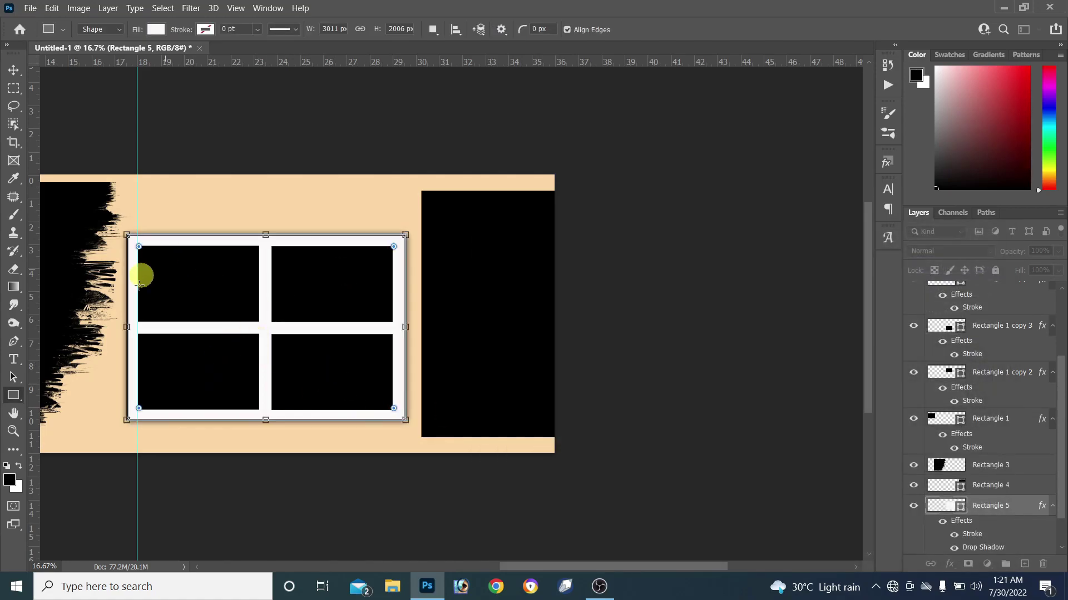
left_click(12, 71)
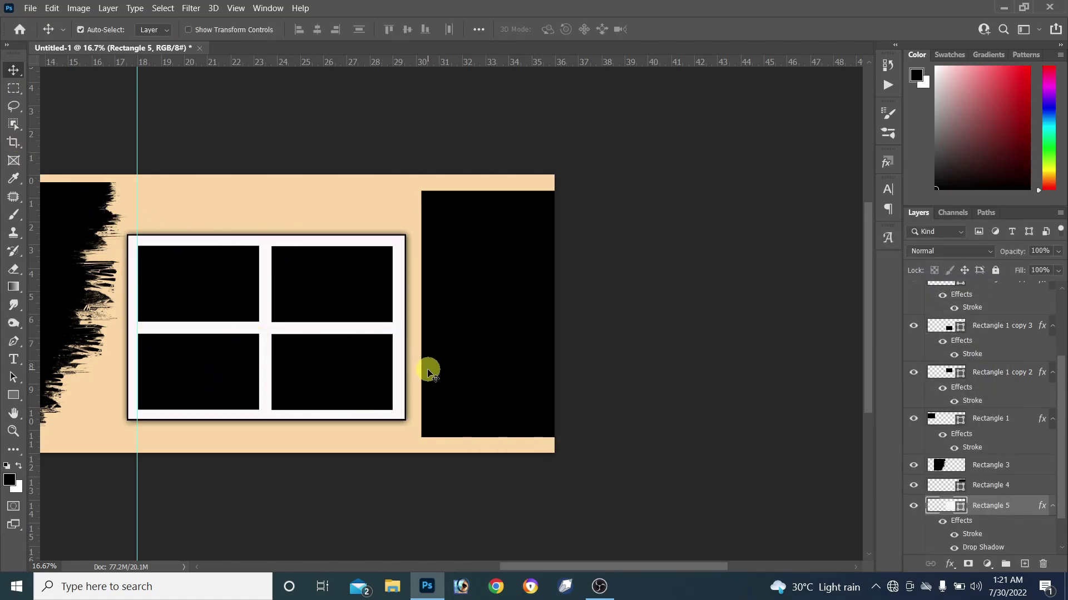
Zoom out to see the whole spread and open the wedding photo files.
left_click_drag(693, 565, 609, 564)
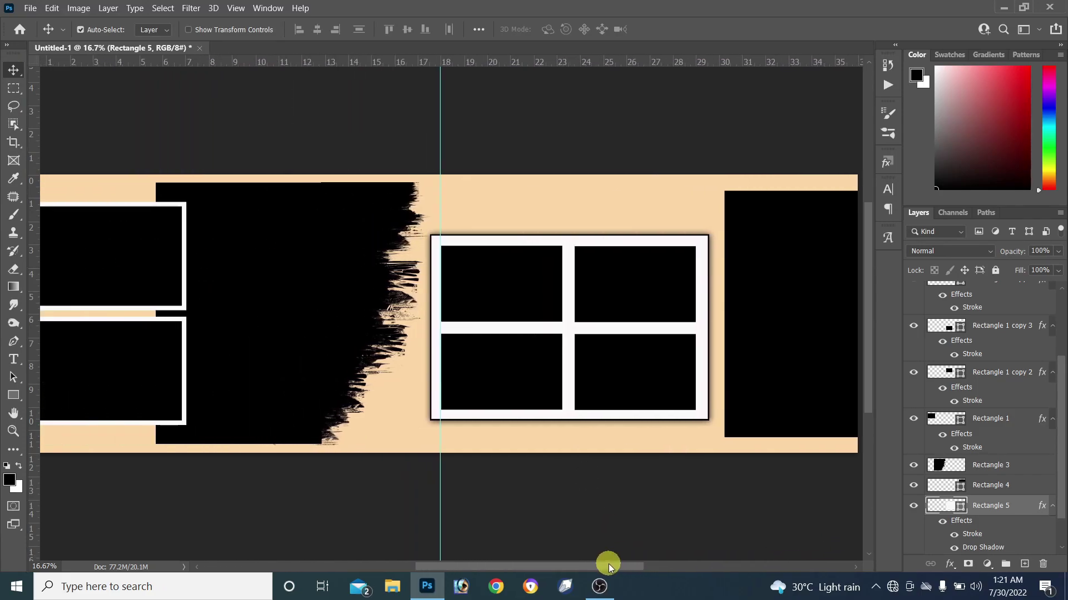
key("ctrl+minus")
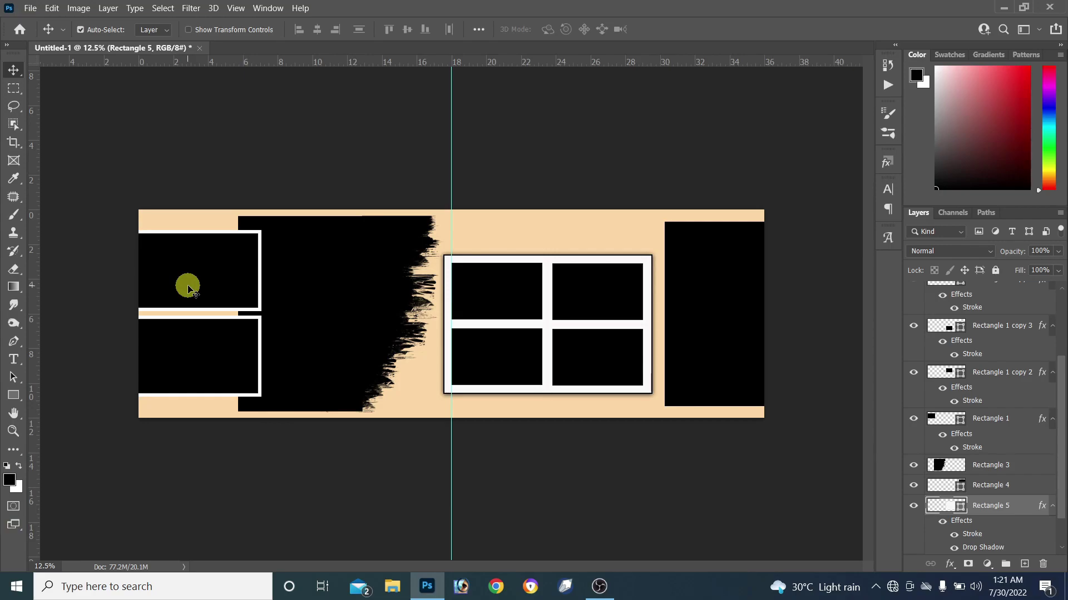
left_click(30, 8)
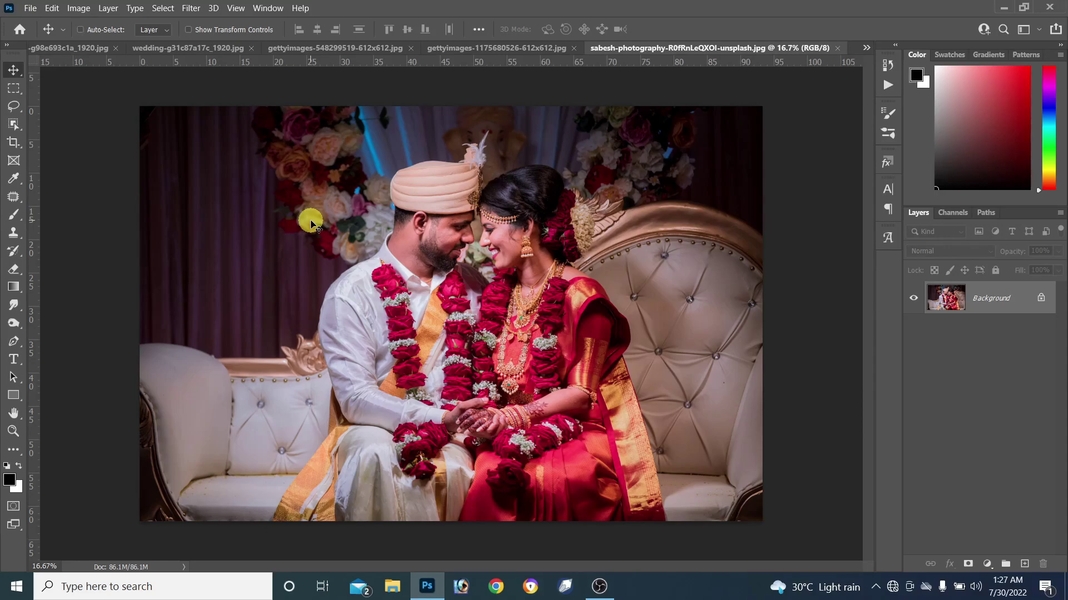
Copy the couple-on-sofa photo and paste it into the spread above the top-left frame.
key("ctrl+a")
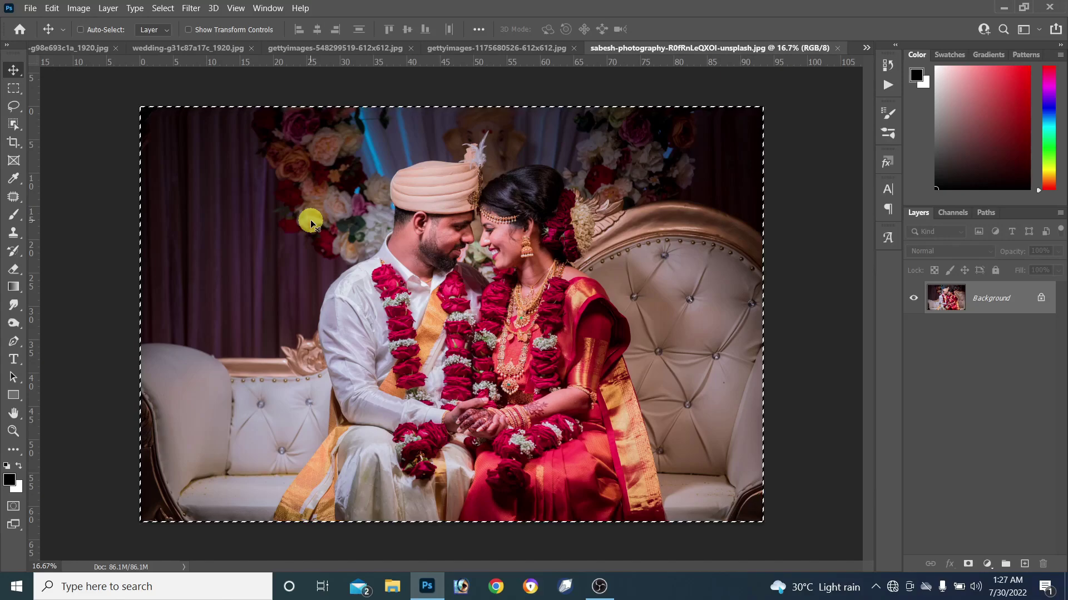
key("ctrl+w")
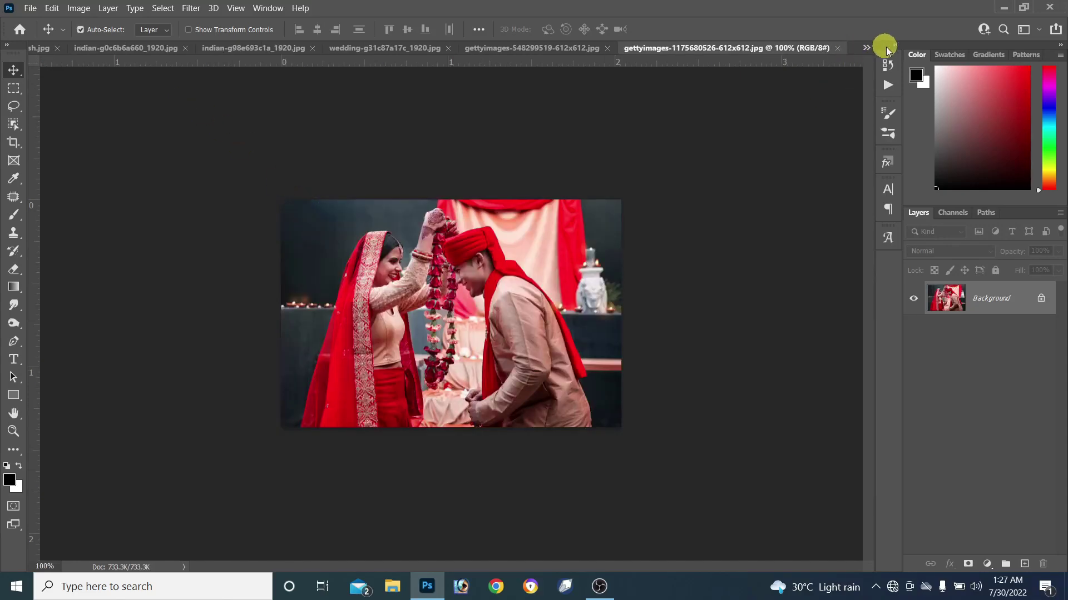
left_click(866, 48)
left_click(718, 51)
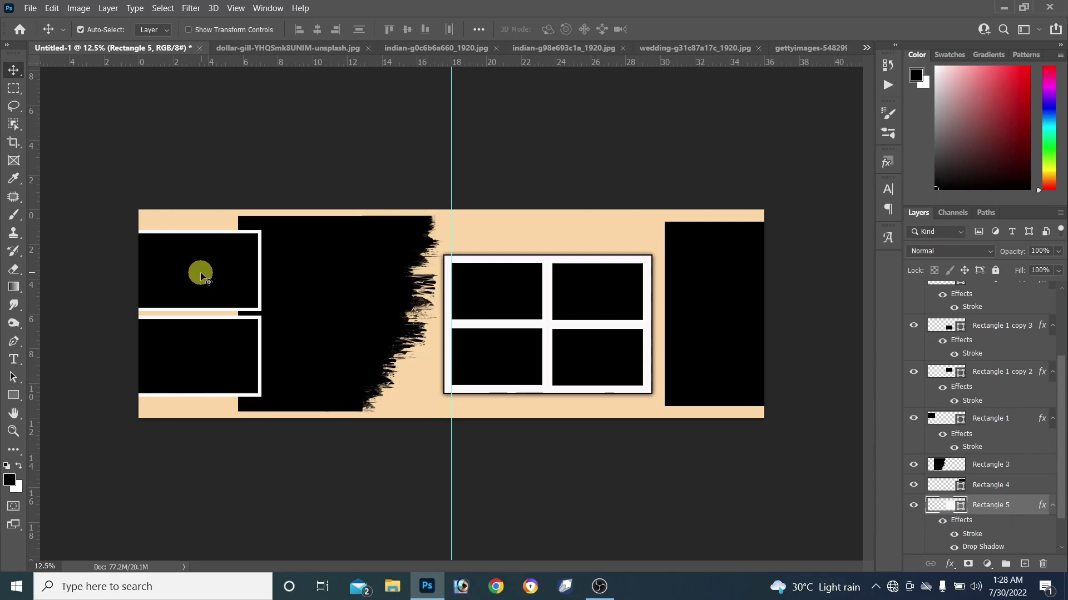
left_click(201, 276)
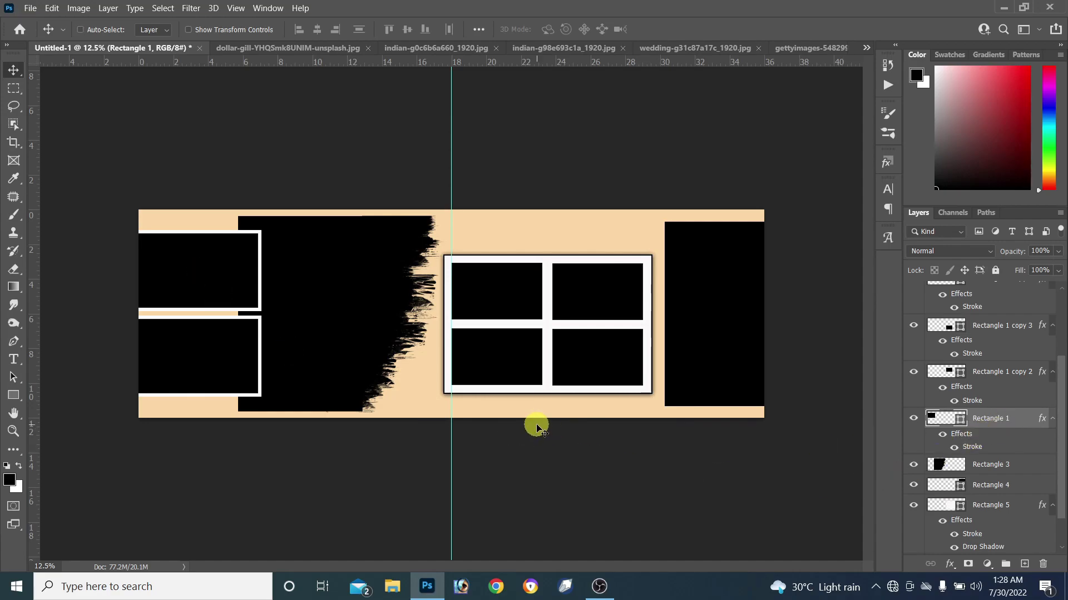
key("ctrl+v")
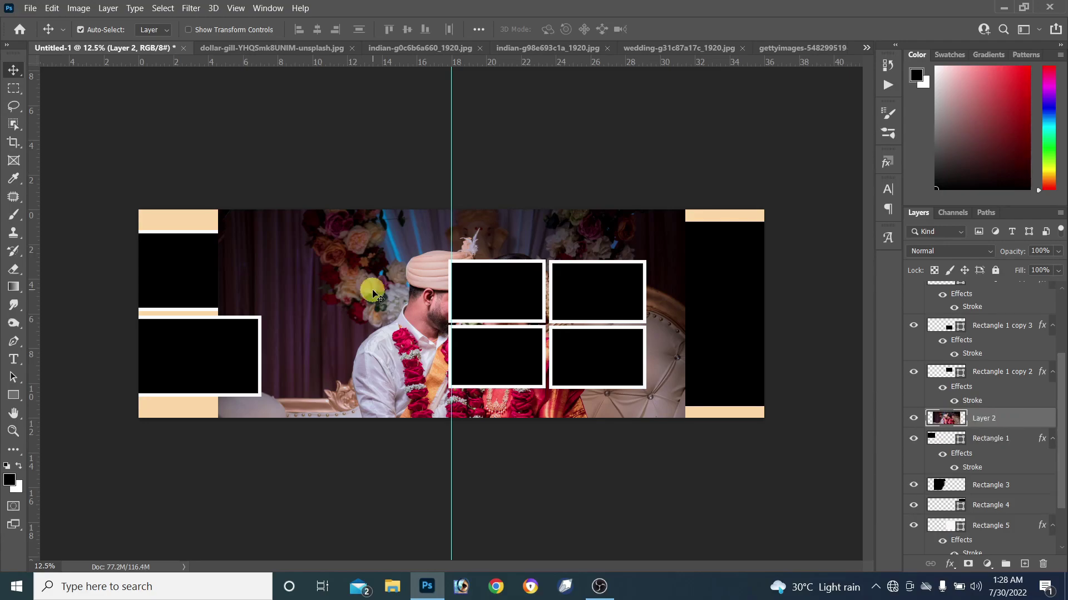
Scale the couple photo down and clip it inside the top-left frame.
key("ctrl")
key("ctrl+t")
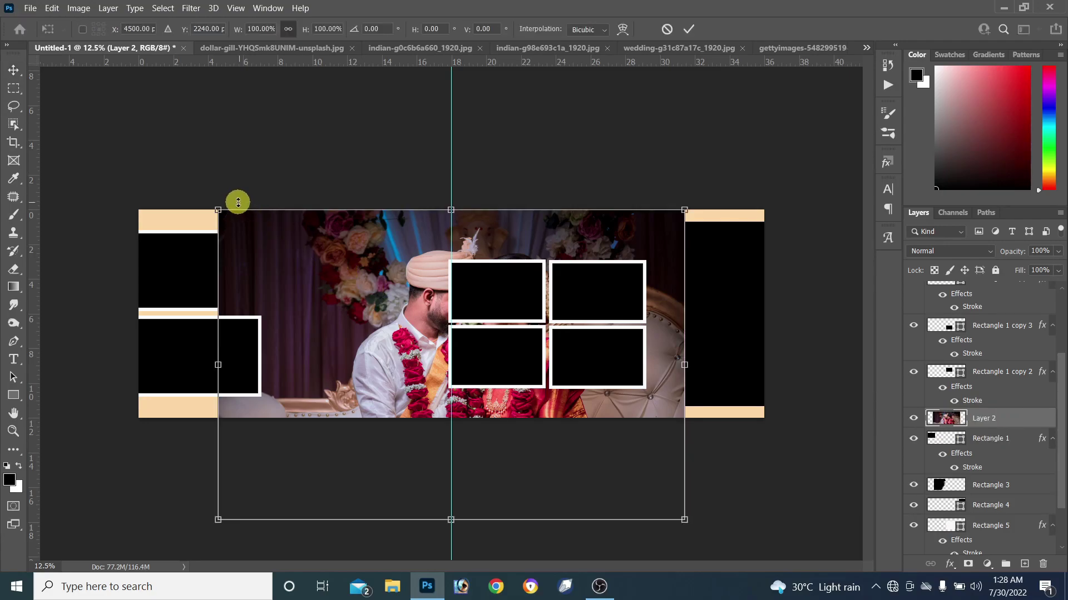
mouse_move(218, 210)
left_mouse_down()
mouse_move(489, 425)
mouse_move(508, 417)
mouse_move(238, 281)
mouse_move(248, 291)
left_mouse_up()
key("Return")
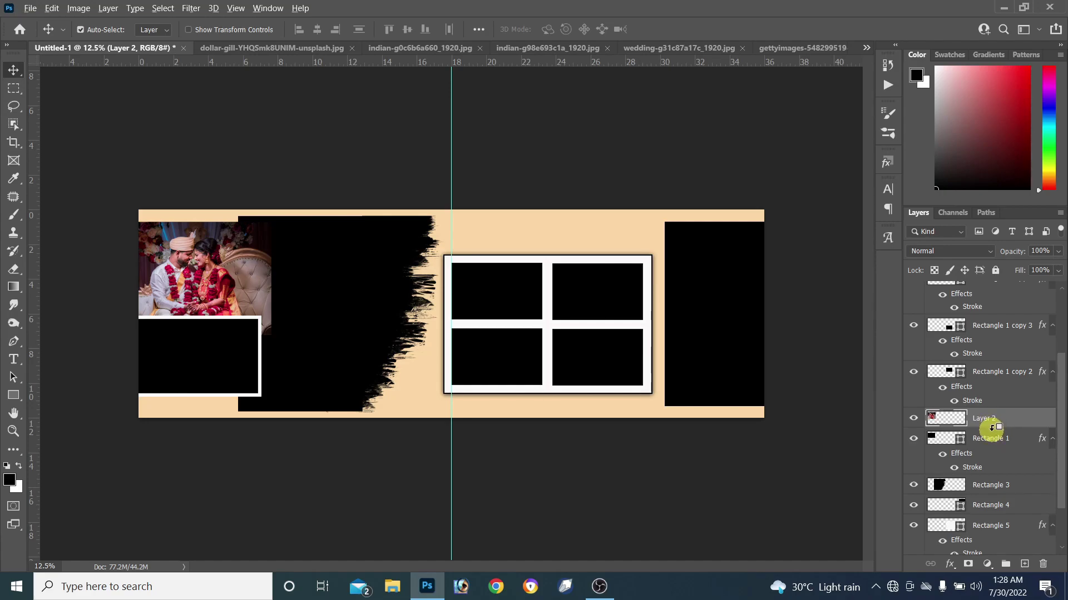
left_click(993, 427, "alt")
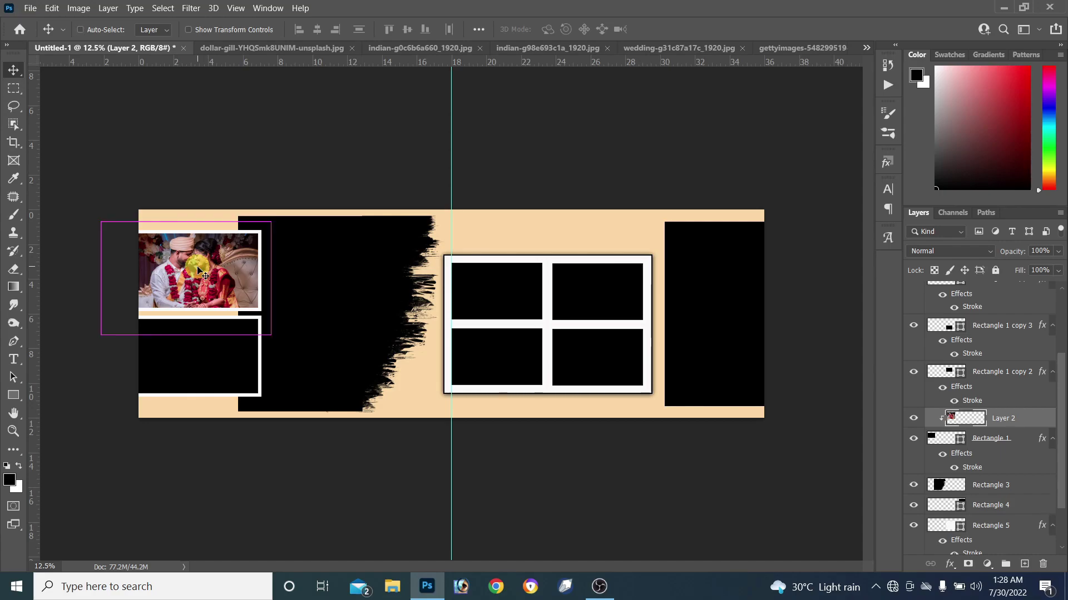
scroll(200, 273, "up", 1)
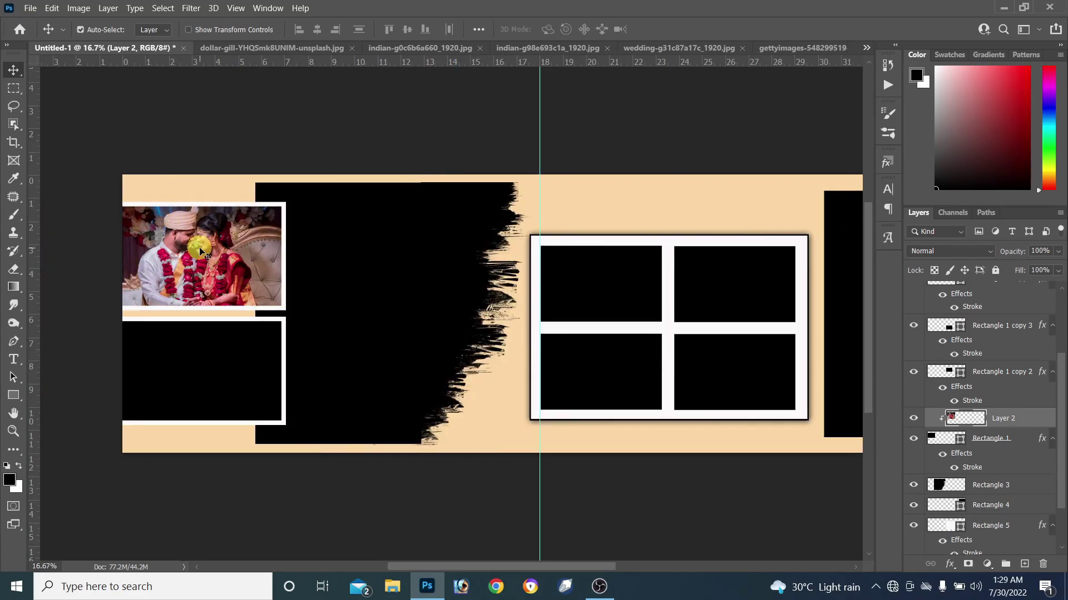
left_click(796, 48)
Paste the garland-ceremony photo into the spread and enlarge it over the lower-left frame.
key("ctrl+a")
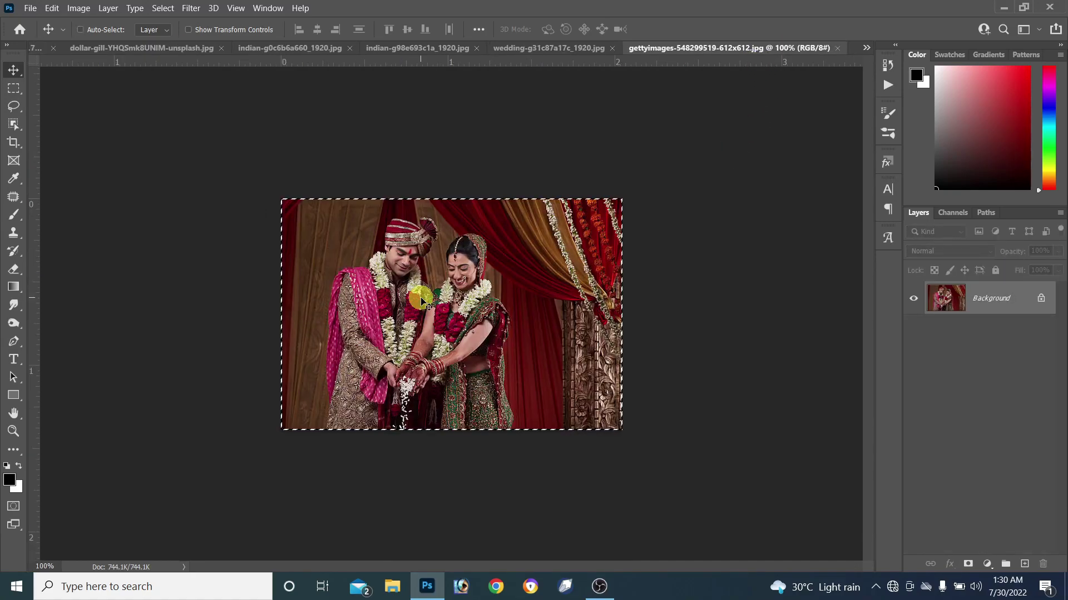
key("ctrl+Tab")
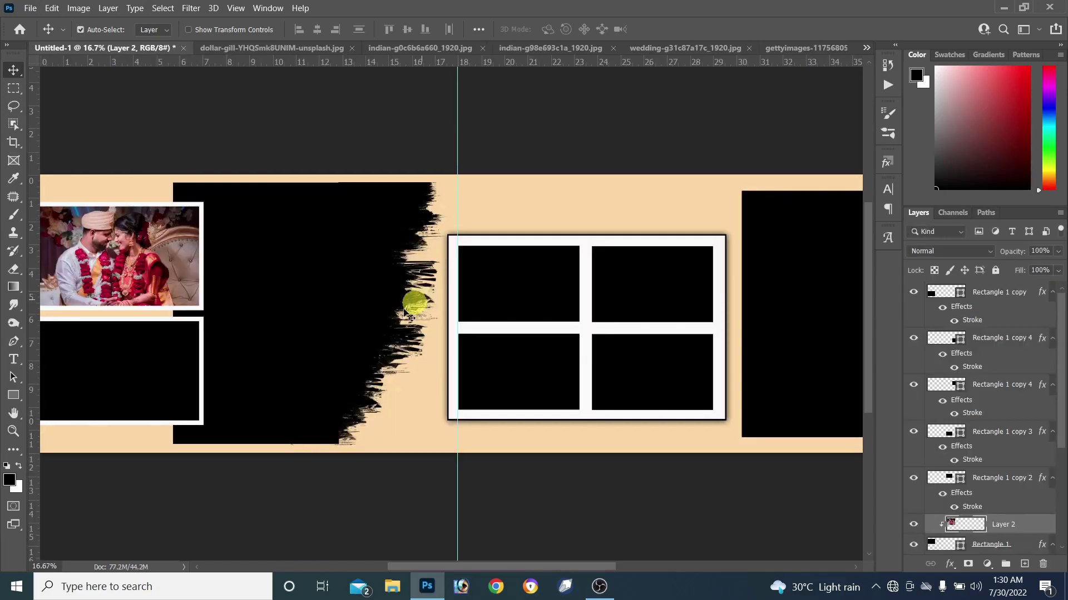
left_click(114, 375)
key("ctrl+v")
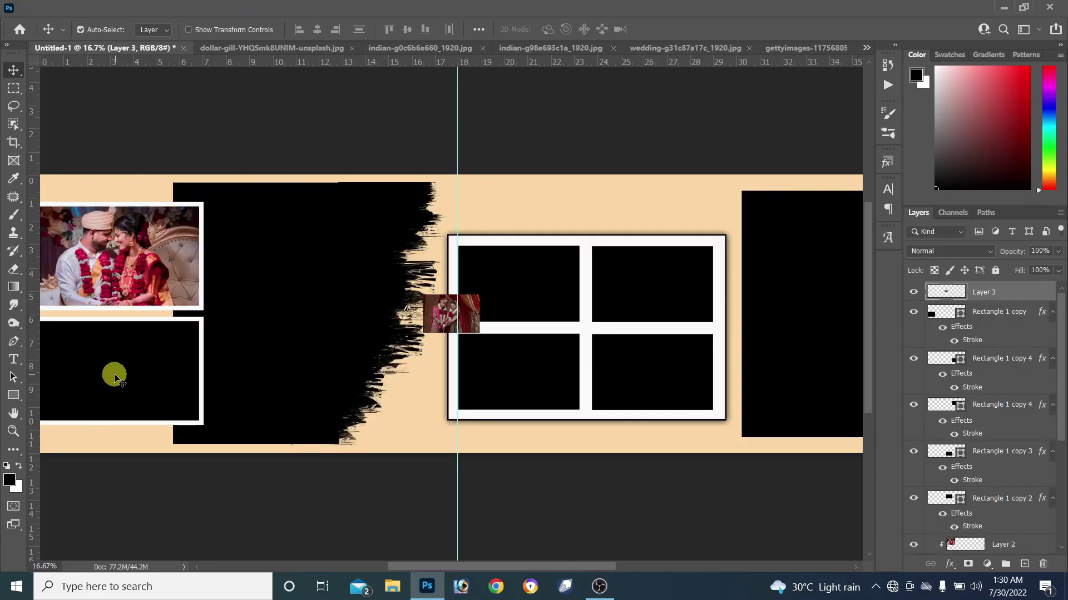
key("ctrl+t")
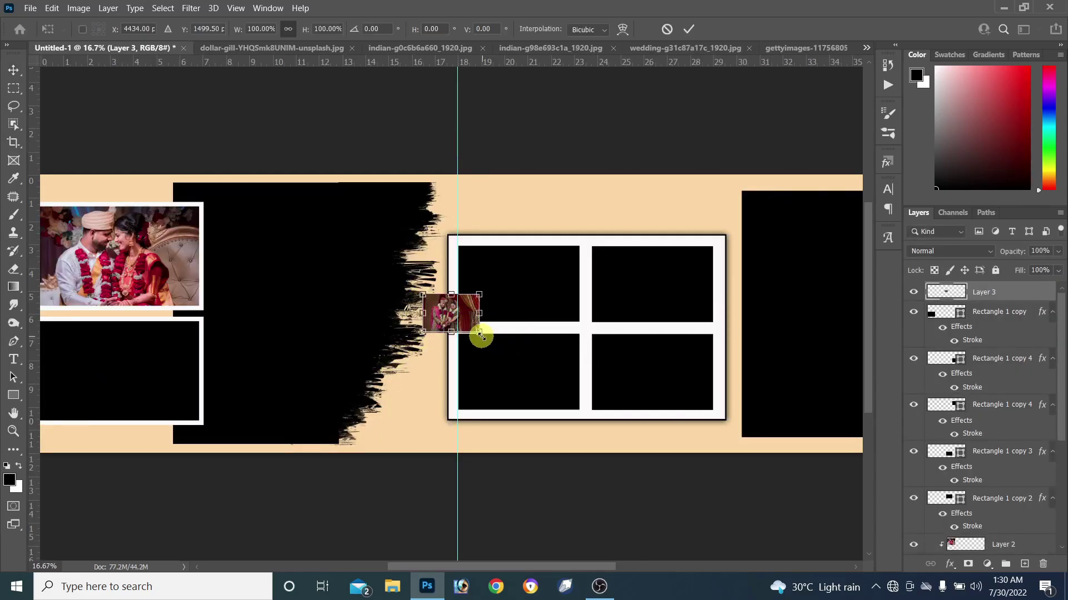
mouse_move(479, 331)
left_mouse_down()
mouse_move(534, 382)
mouse_move(125, 392)
left_mouse_up()
key("Return")
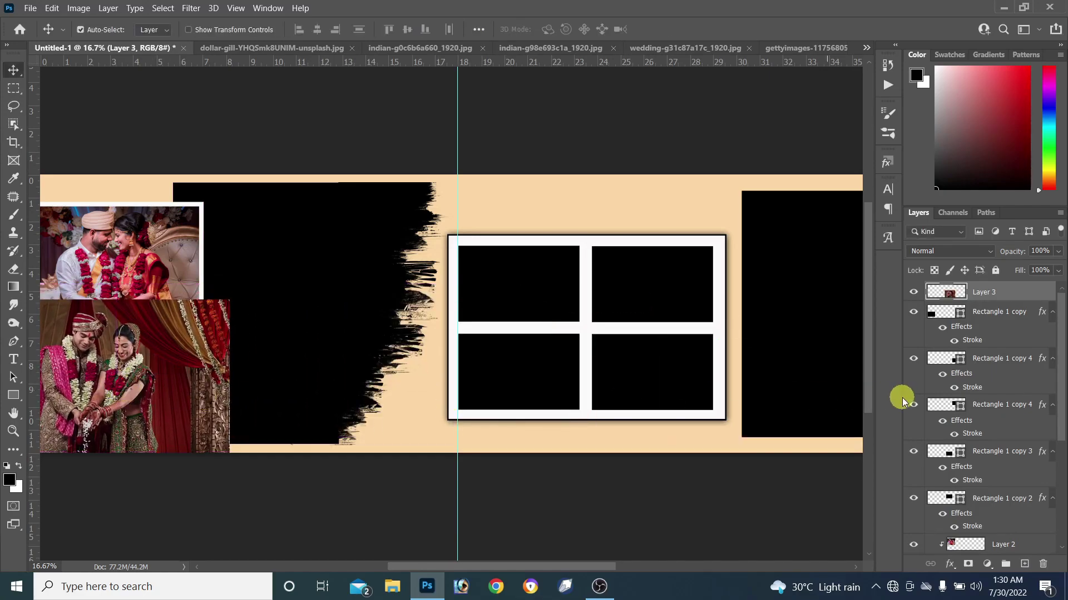
Clip the ceremony photo inside the lower-left frame and resize it to fit.
left_click(998, 300, "alt")
mouse_move(141, 355)
left_mouse_down()
mouse_move(129, 368)
mouse_move(133, 357)
left_mouse_up()
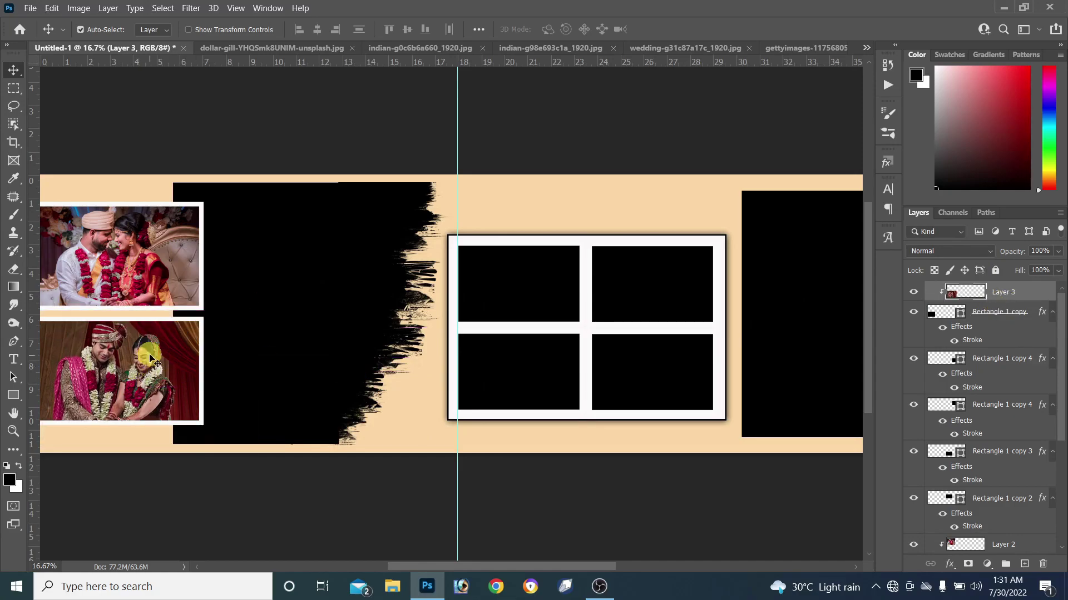
key("ctrl+t")
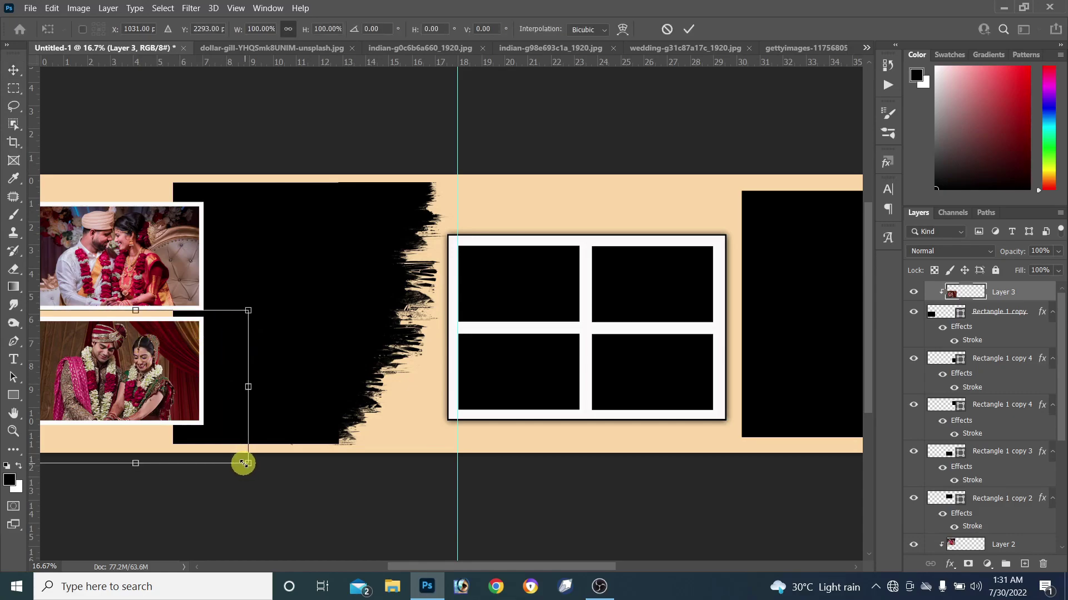
left_click_drag(248, 468, 197, 437)
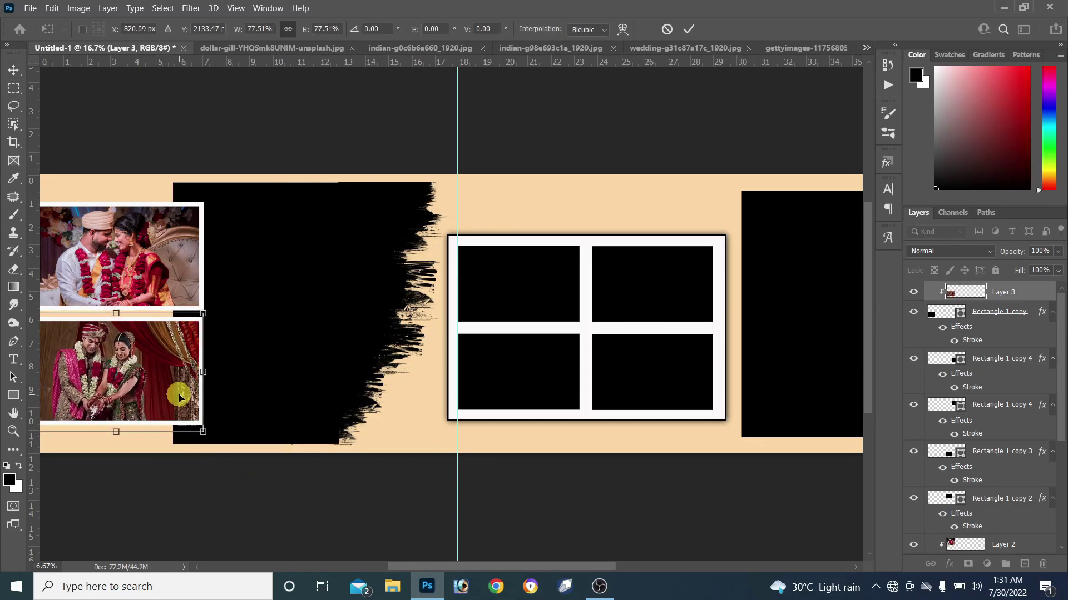
key("Return")
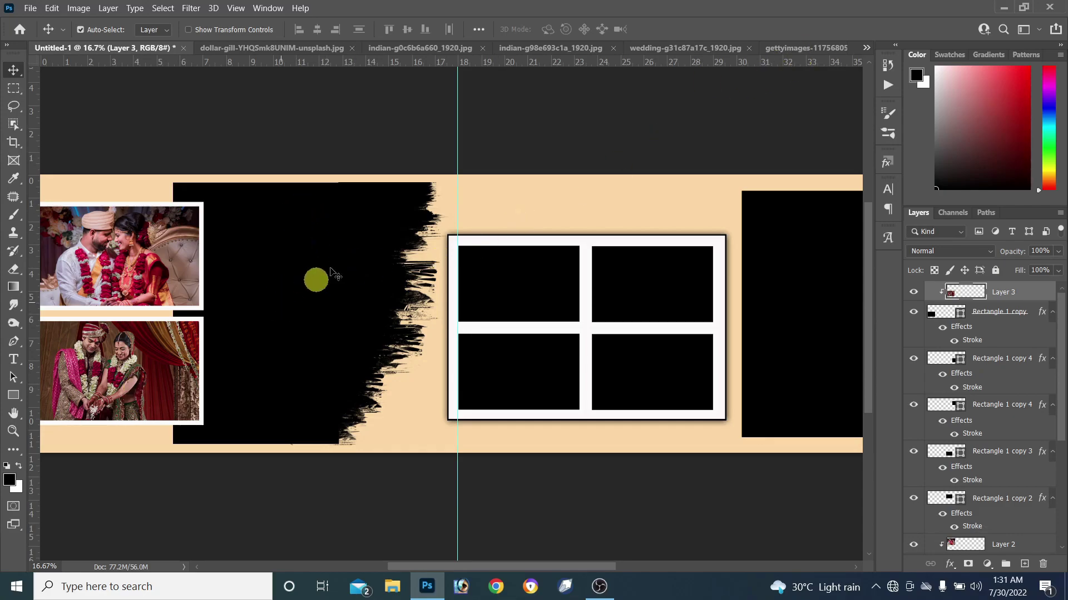
Copy the red-veiled bride portrait and return to the album spread.
key("ctrl+Tab")
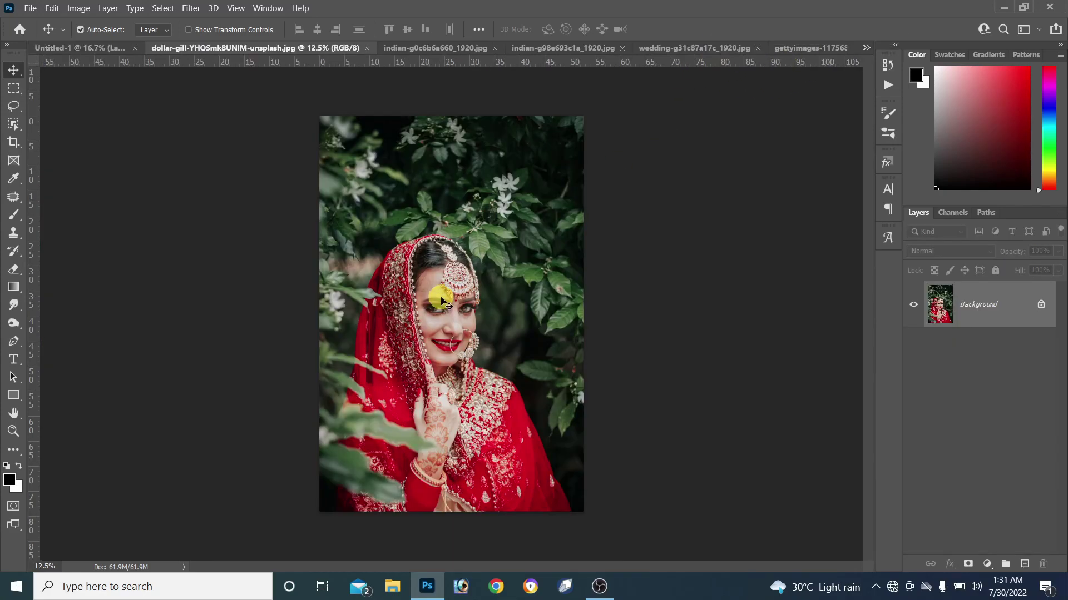
key("ctrl+a")
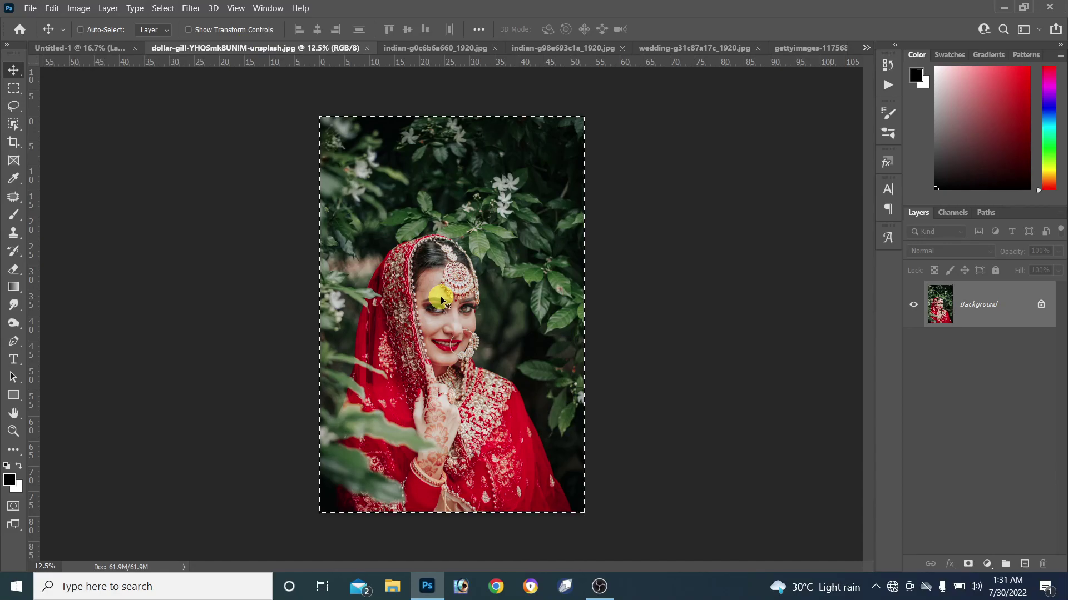
key("ctrl+w")
key("ctrl+shift+Tab")
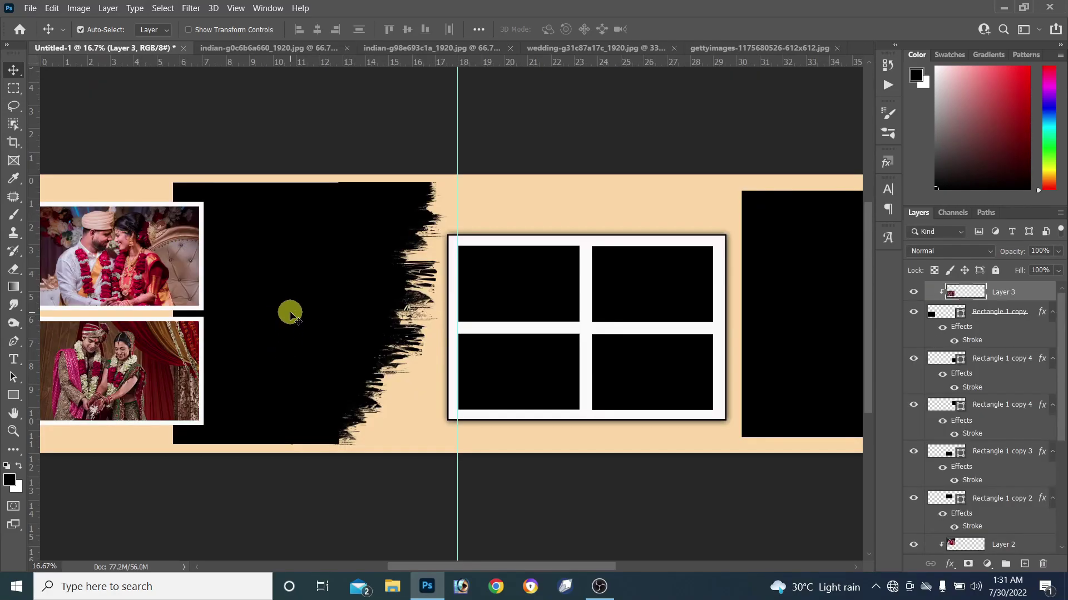
Paste the bride portrait, scale it over the grunge brush-stroke shape and clip it inside.
key("ctrl+v")
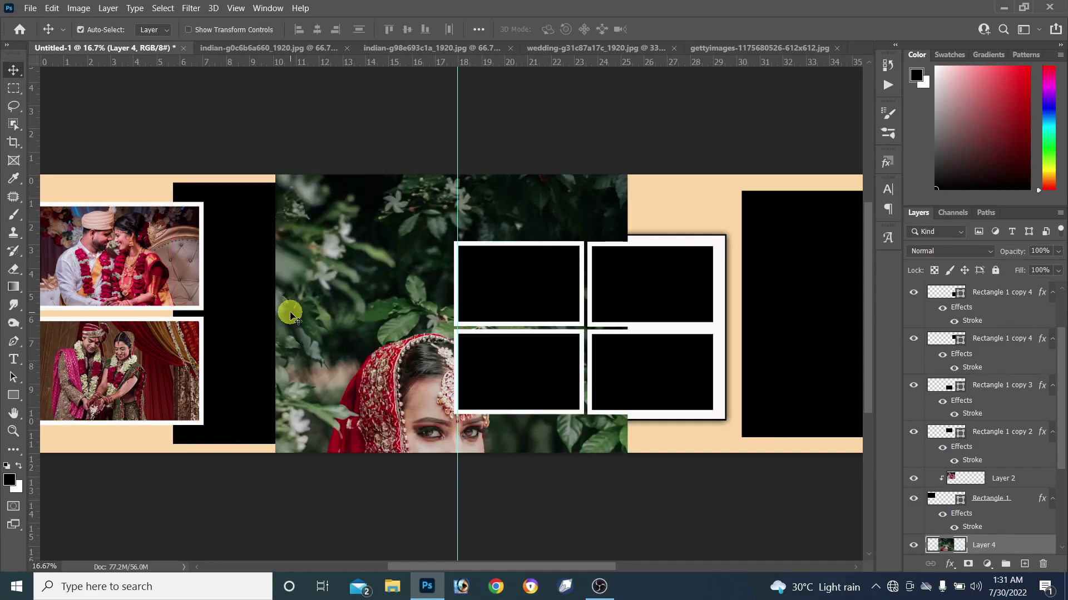
mouse_move(382, 317)
left_mouse_down()
mouse_move(312, 299)
mouse_move(245, 180)
mouse_move(246, 126)
mouse_move(286, 242)
mouse_move(333, 289)
left_mouse_up()
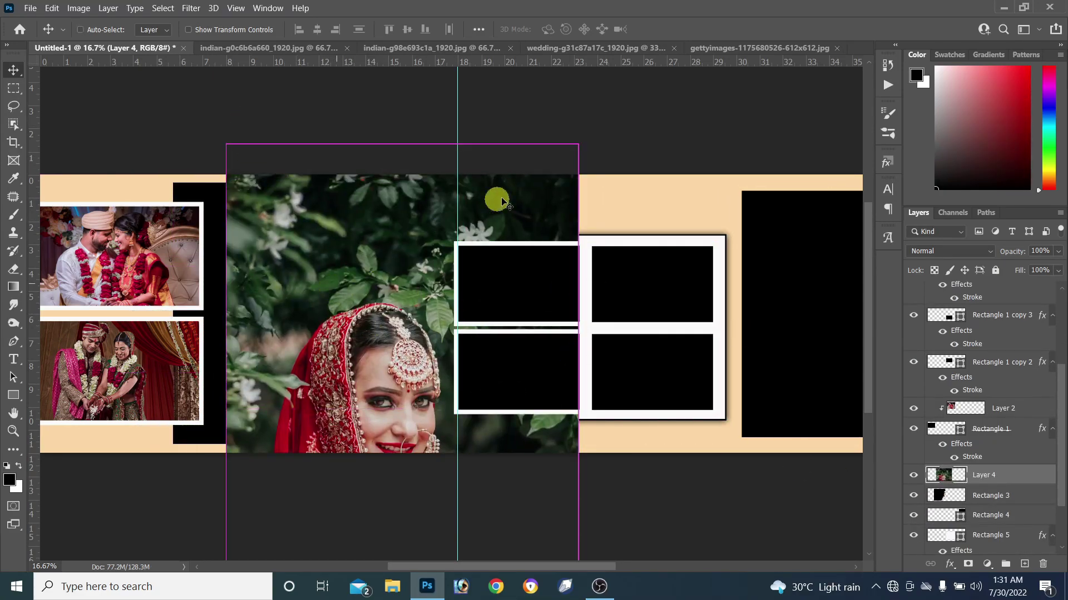
key("ctrl+t")
left_click_drag(576, 145, 503, 295)
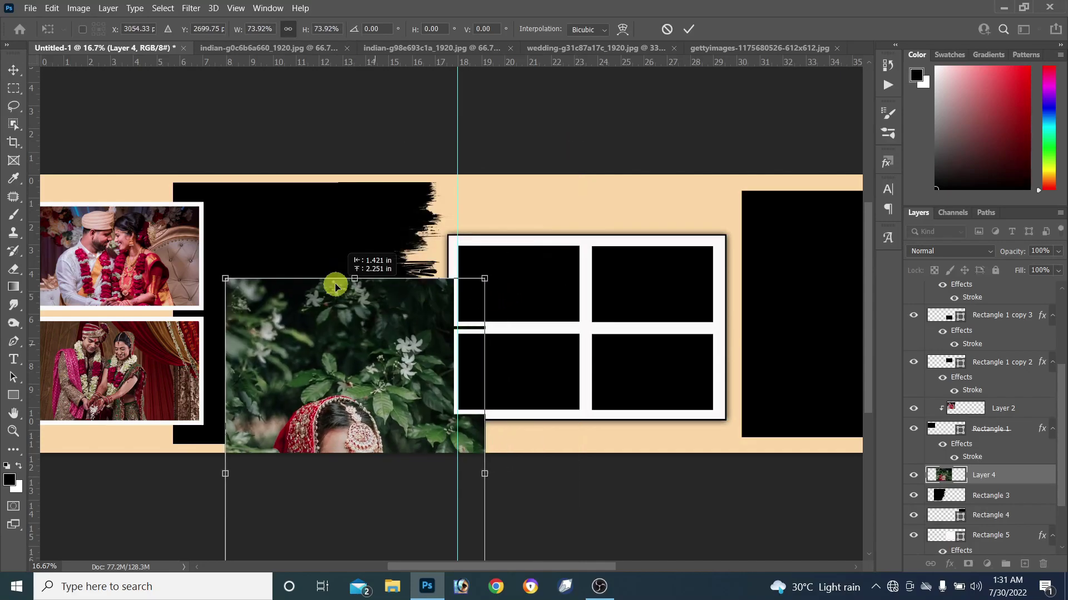
mouse_move(331, 281)
left_mouse_down()
mouse_move(308, 248)
mouse_move(326, 150)
left_mouse_up()
left_click_drag(431, 284, 448, 285)
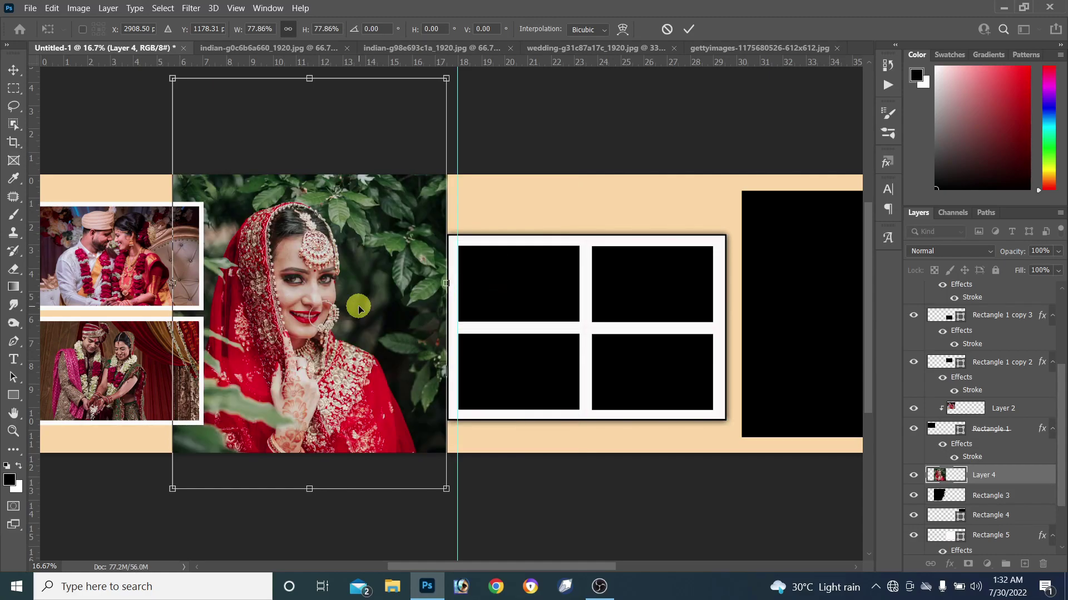
key("Return")
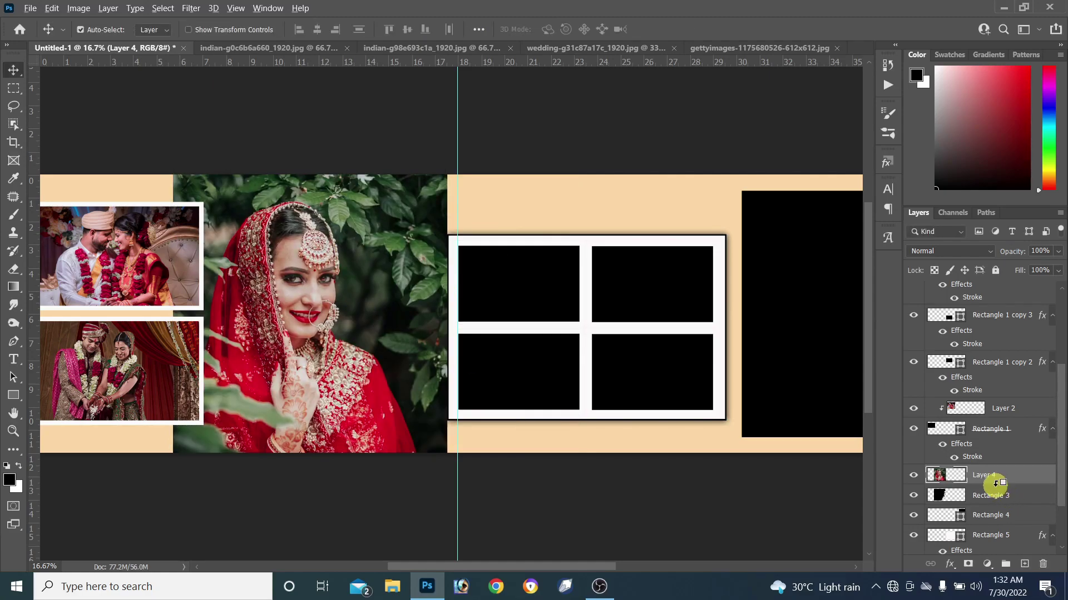
left_click(995, 483, "alt")
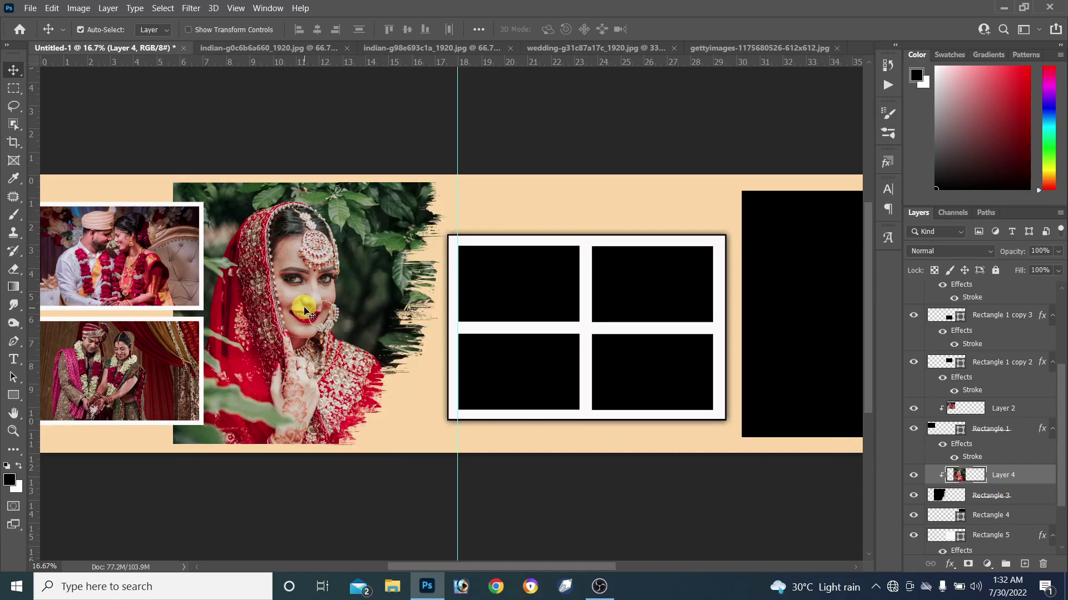
left_click_drag(293, 293, 304, 297)
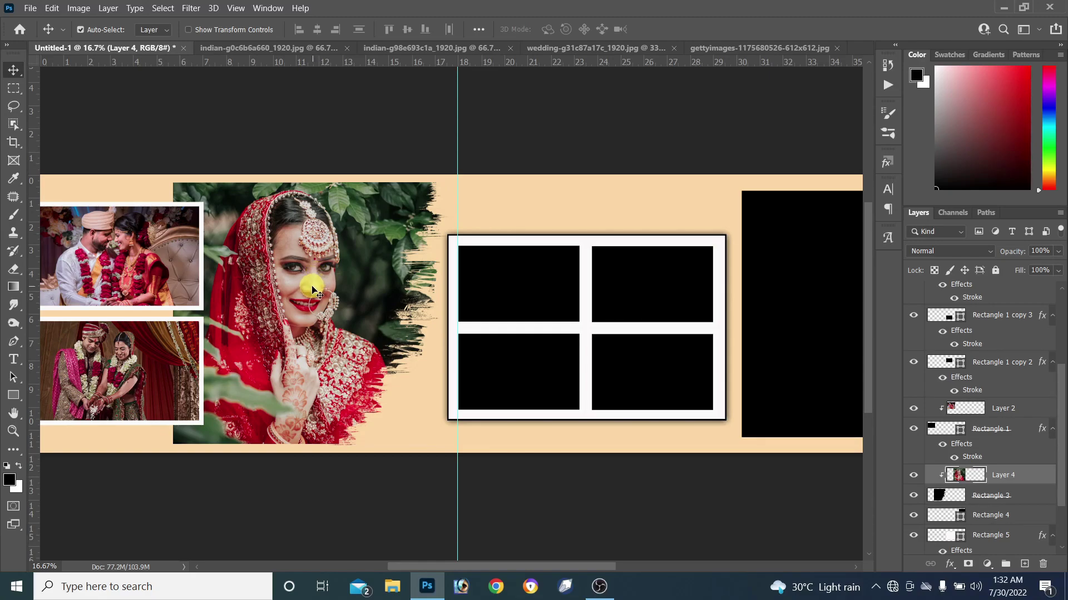
Apply Brightness/Contrast to the bride portrait: Contrast about 76, Brightness about -23.
left_click(78, 9)
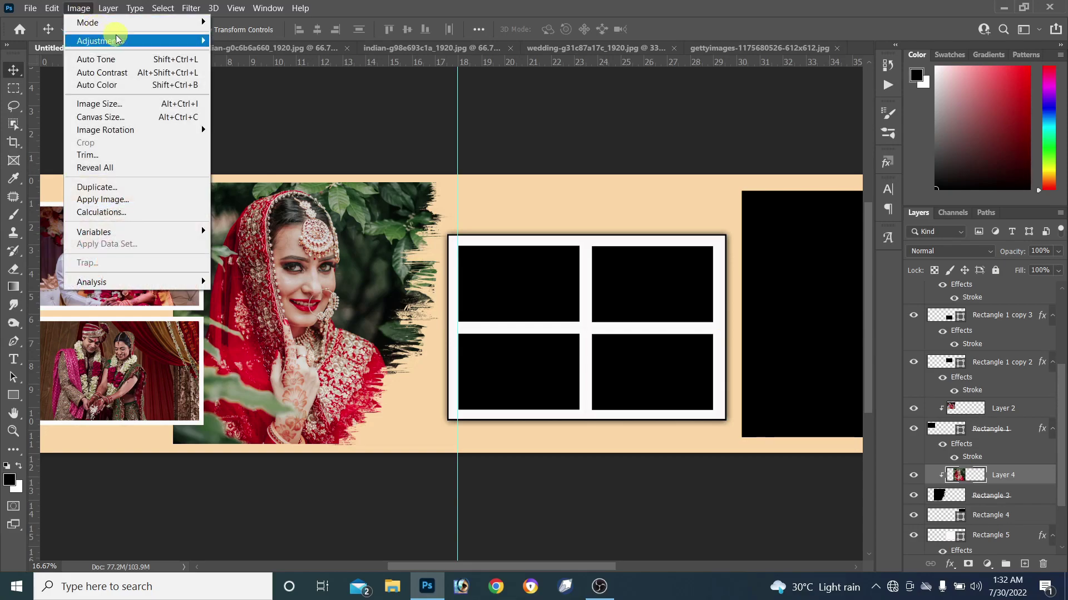
mouse_move(99, 41)
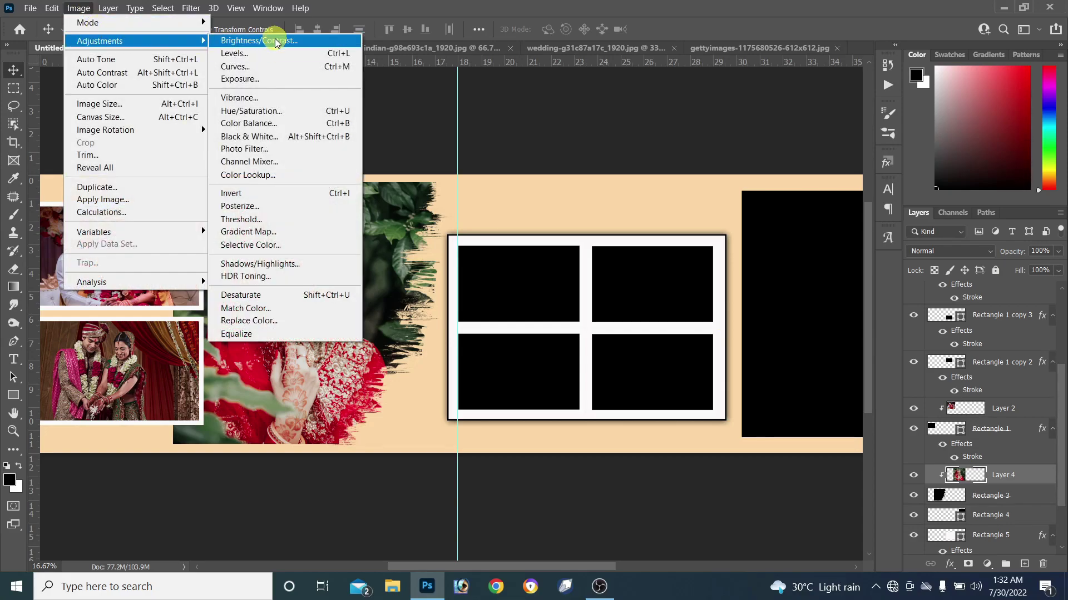
left_click(277, 43)
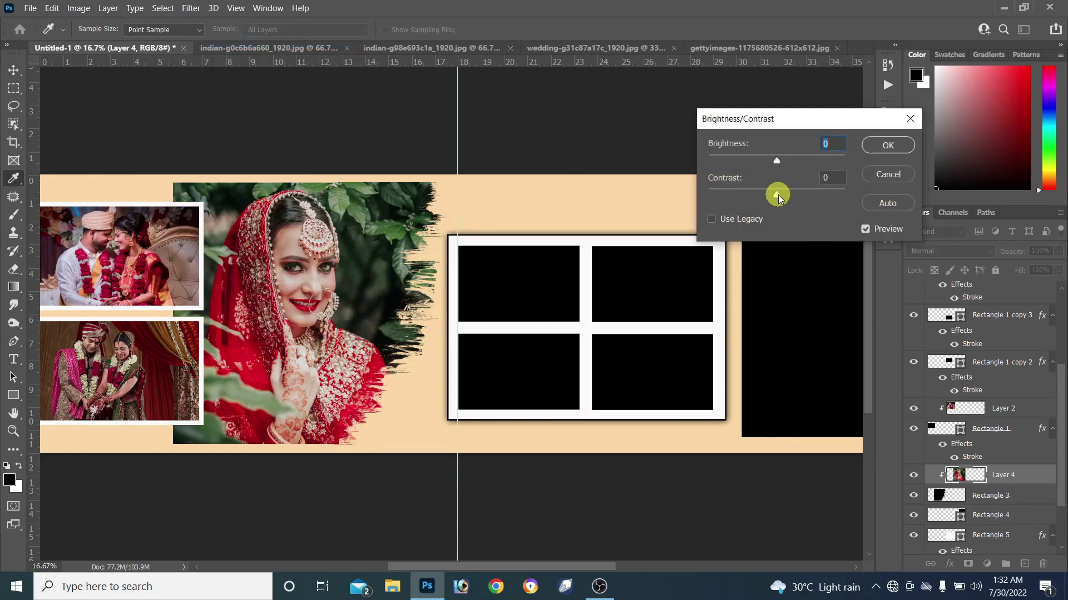
left_click_drag(778, 196, 789, 198)
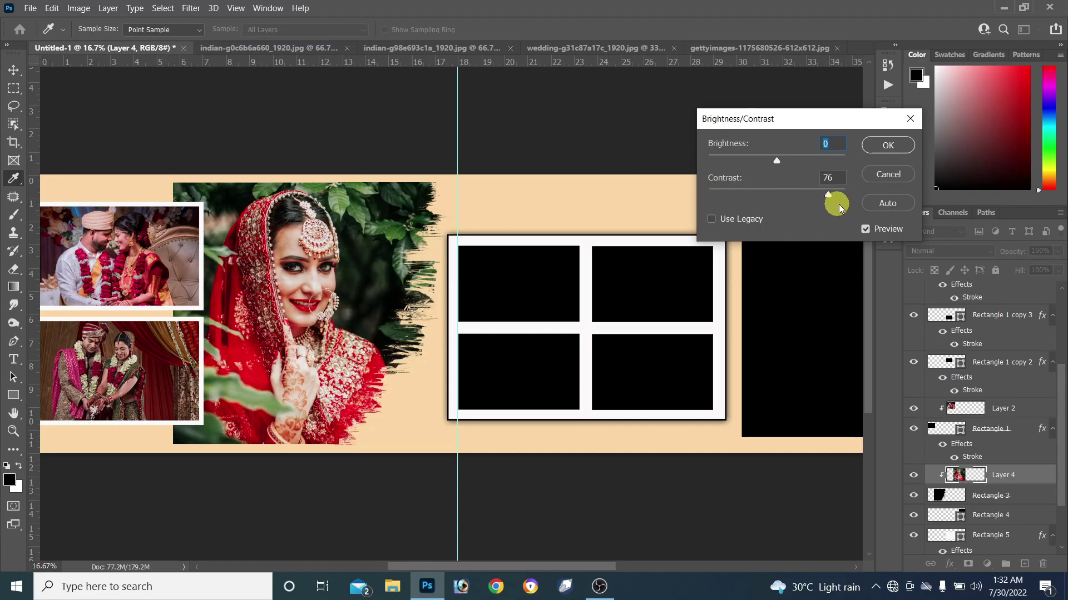
left_click_drag(828, 204, 829, 204)
left_click_drag(773, 161, 766, 160)
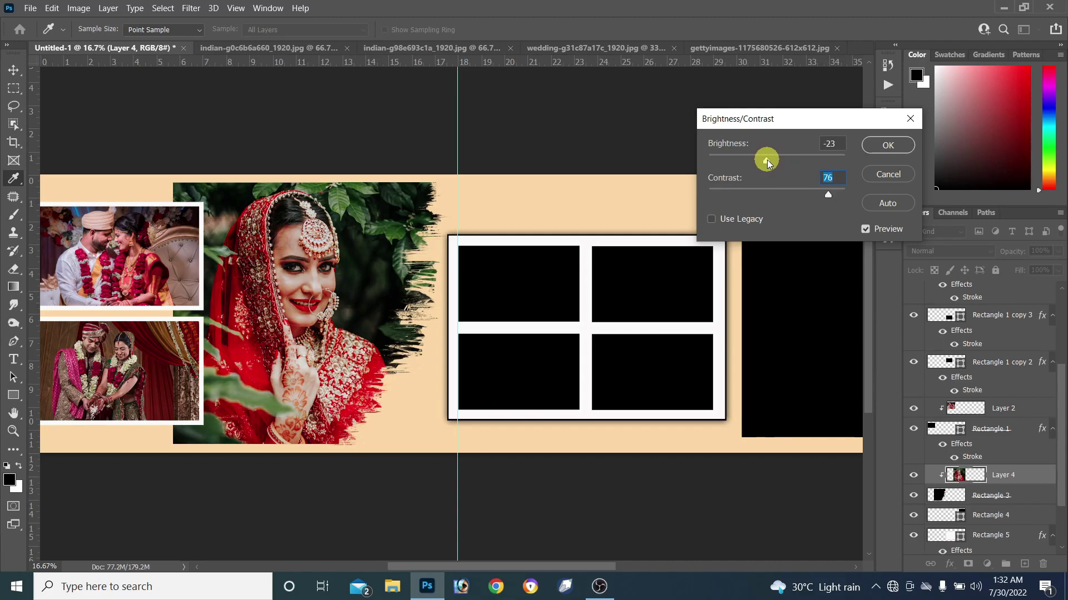
left_click_drag(828, 194, 826, 195)
key("Return")
key("v")
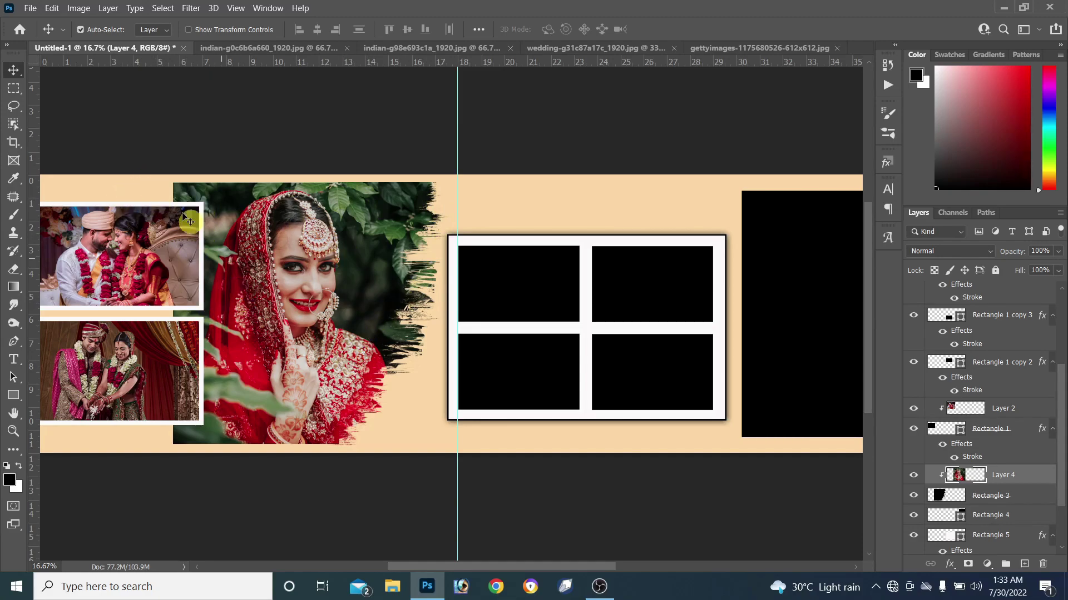
In the Camera Raw Filter, add negative vignetting to darken the portrait's edges.
left_click(196, 15)
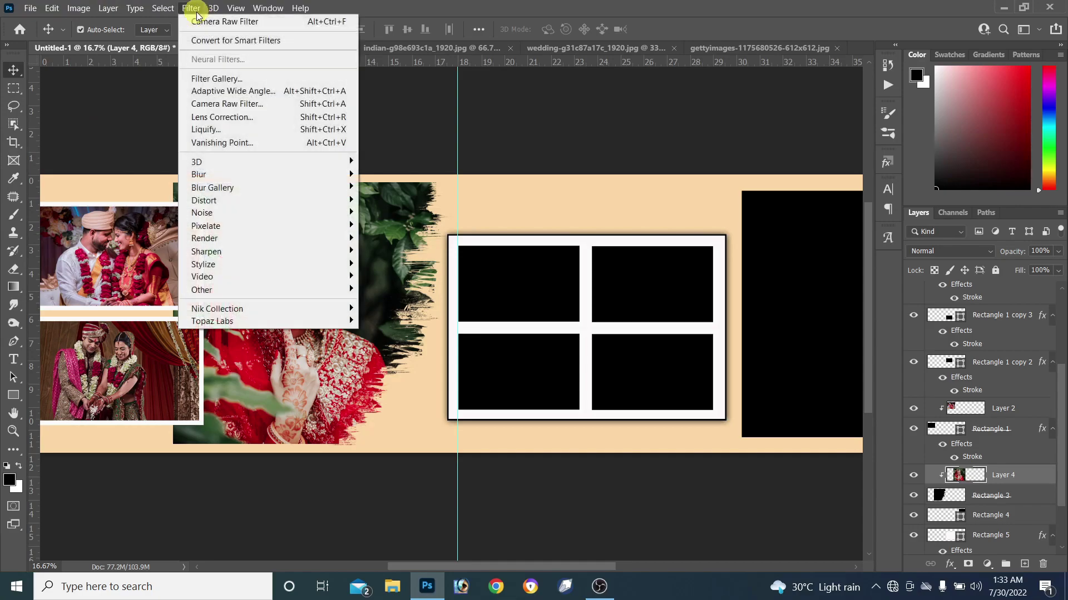
left_click(239, 105)
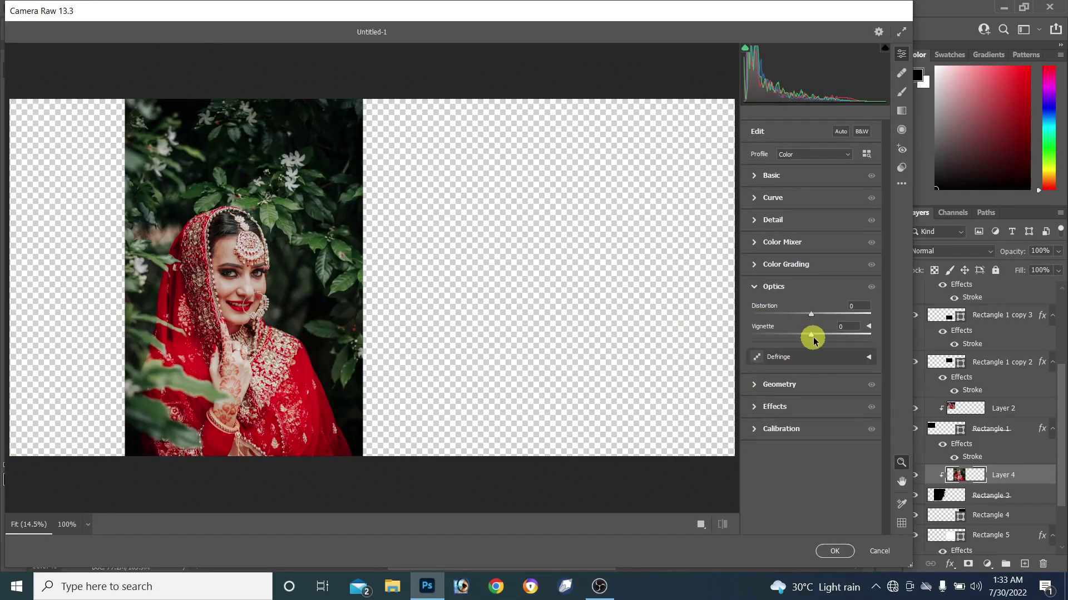
left_click_drag(811, 338, 751, 336)
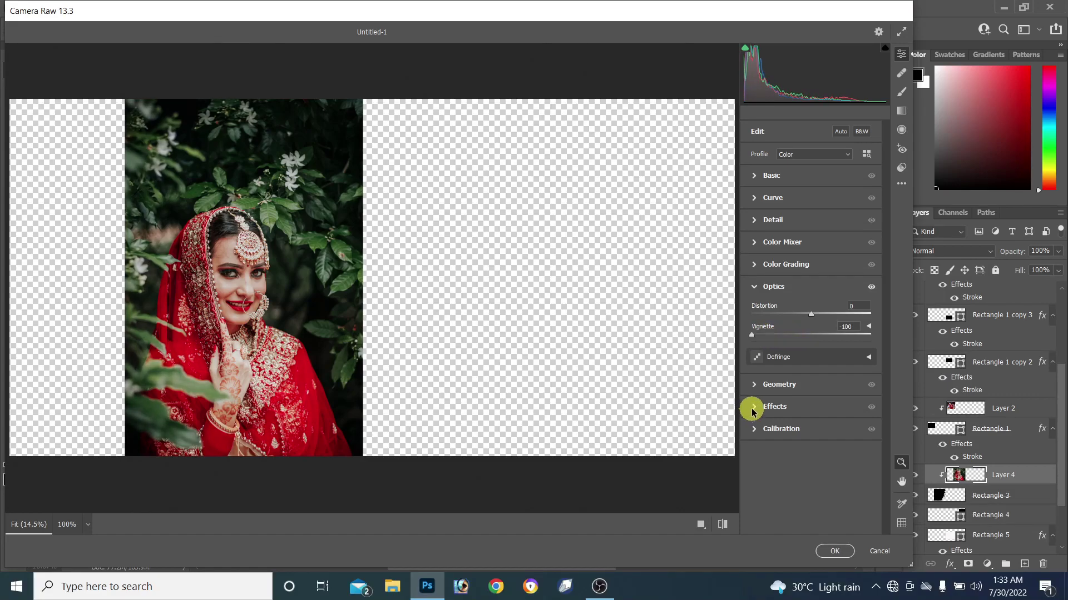
left_click(752, 411)
left_click_drag(812, 382, 751, 381)
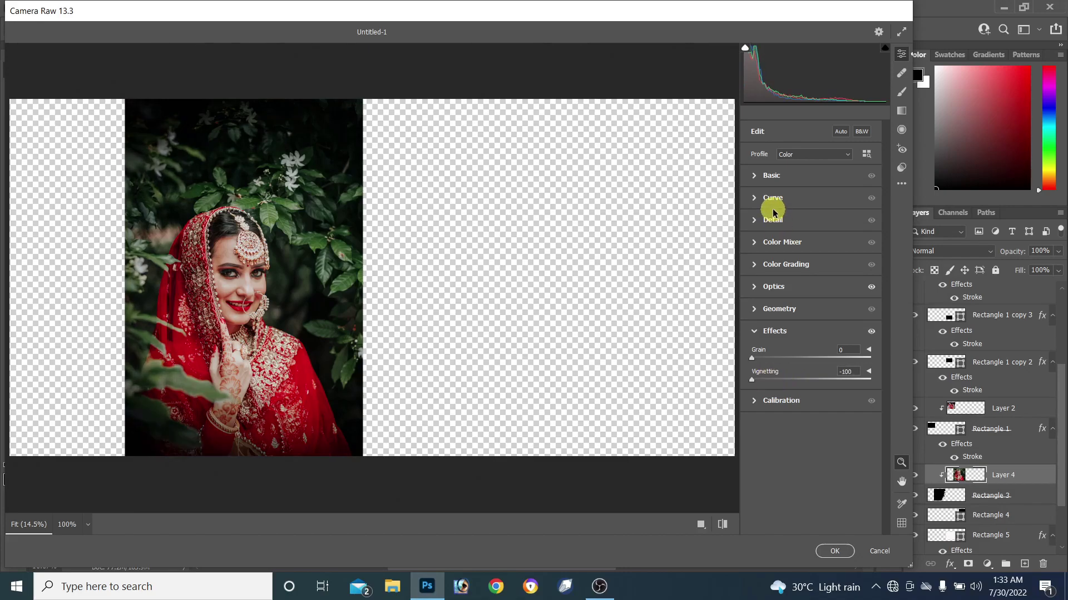
Raise contrast and clarity, lower shadows and highlights, and apply the Camera Raw edits.
left_click(754, 175)
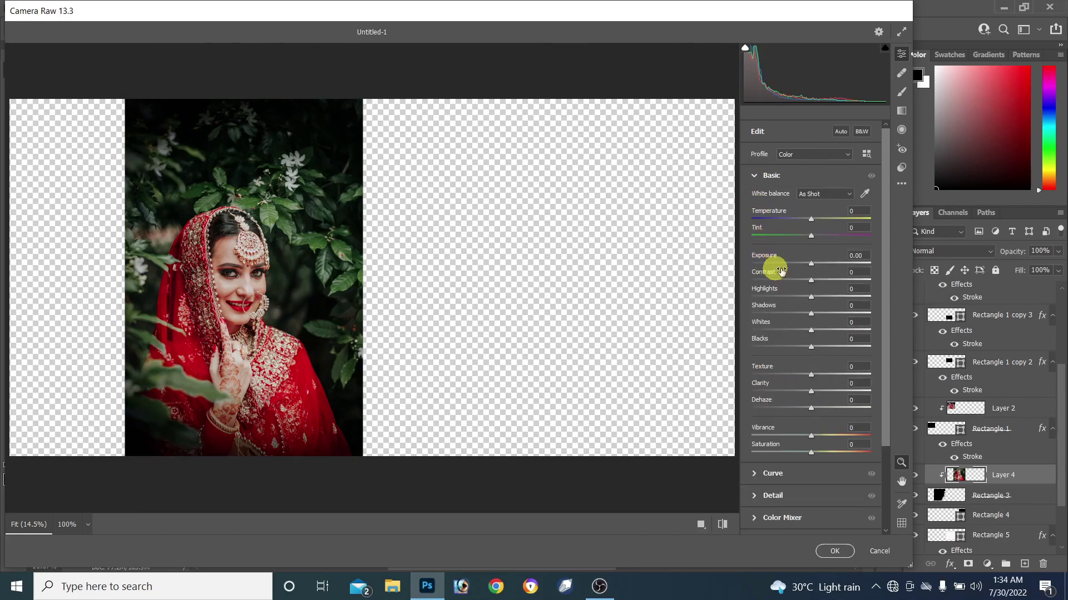
left_click_drag(810, 282, 816, 298)
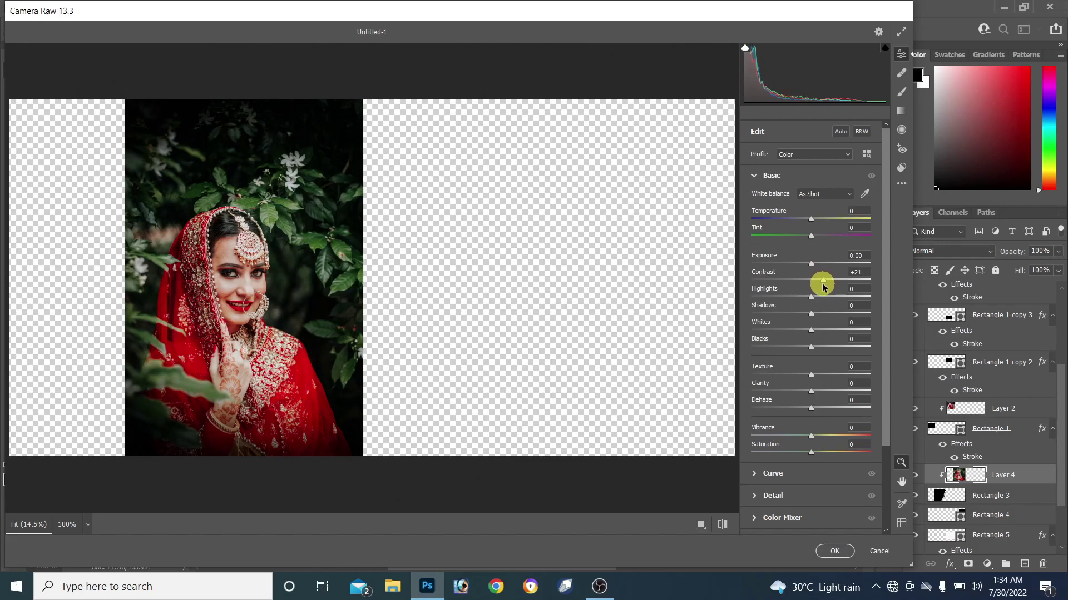
mouse_move(810, 312)
left_mouse_down()
mouse_move(797, 326)
mouse_move(774, 323)
left_mouse_up()
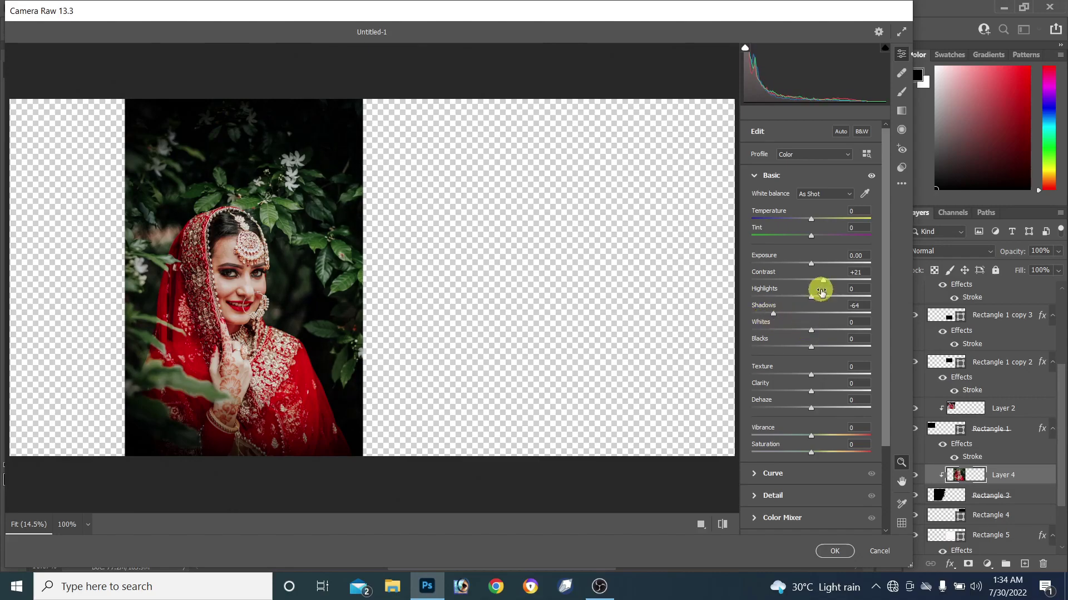
left_click_drag(812, 298, 801, 299)
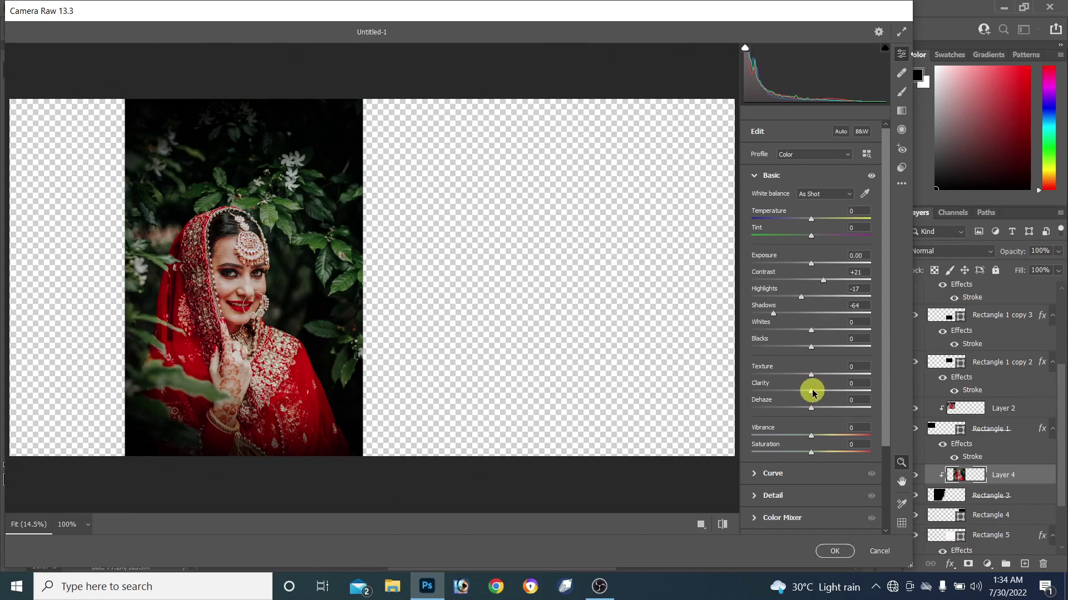
left_click_drag(809, 392, 822, 393)
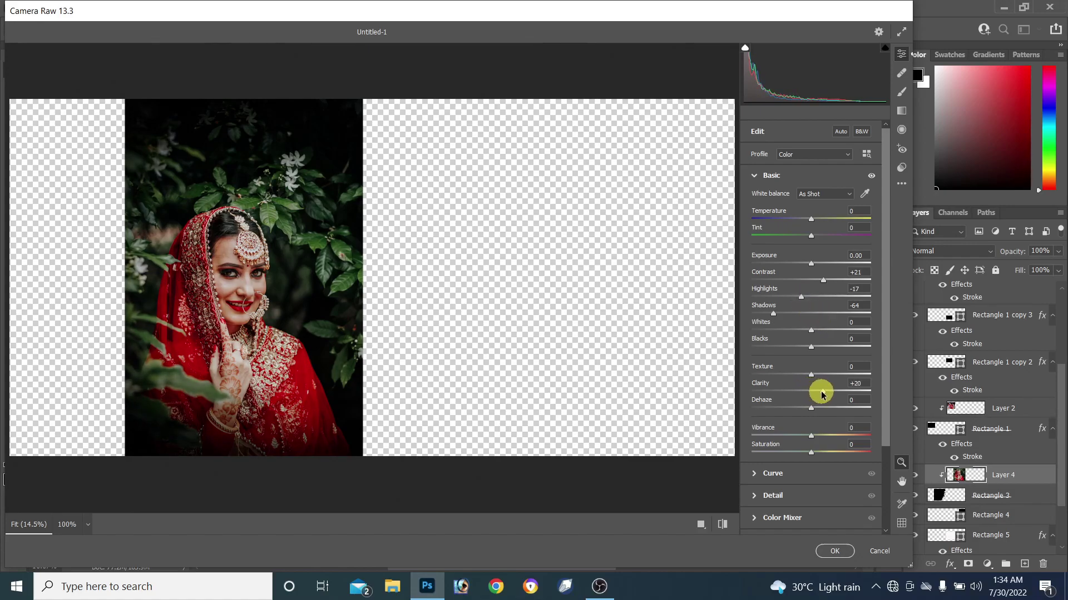
left_click(834, 551)
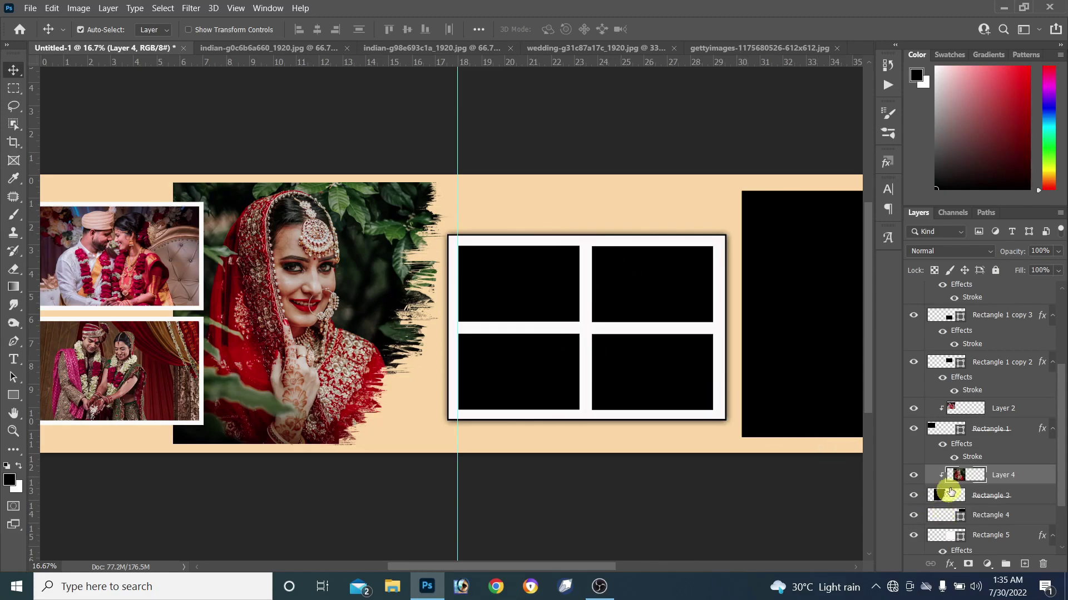
Turn off the Stroke effect on all four grid cells, then select the background Layer 1.
left_click(533, 279)
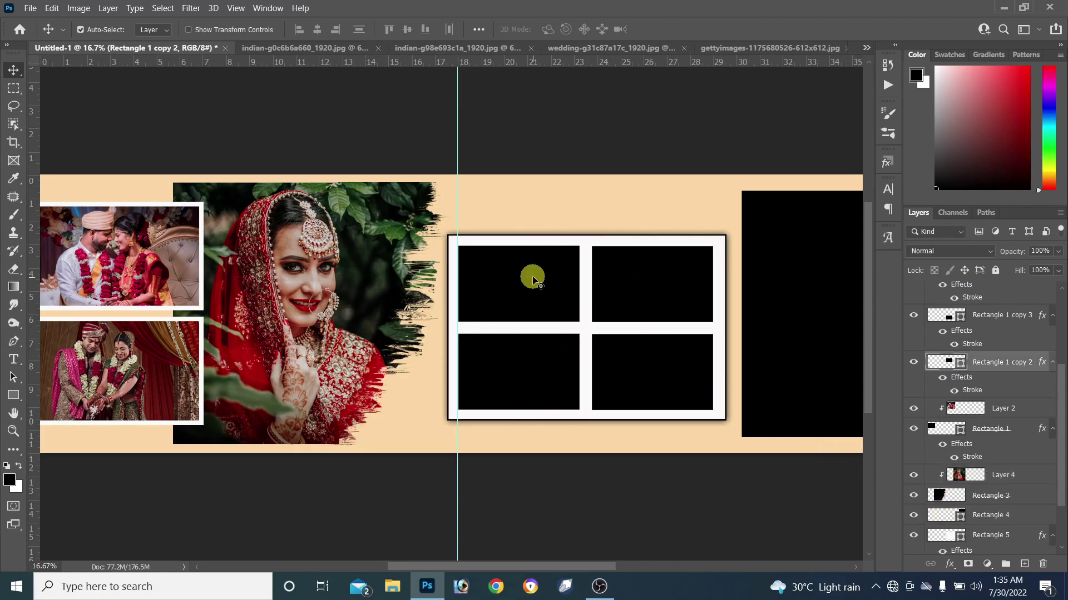
left_click(954, 390)
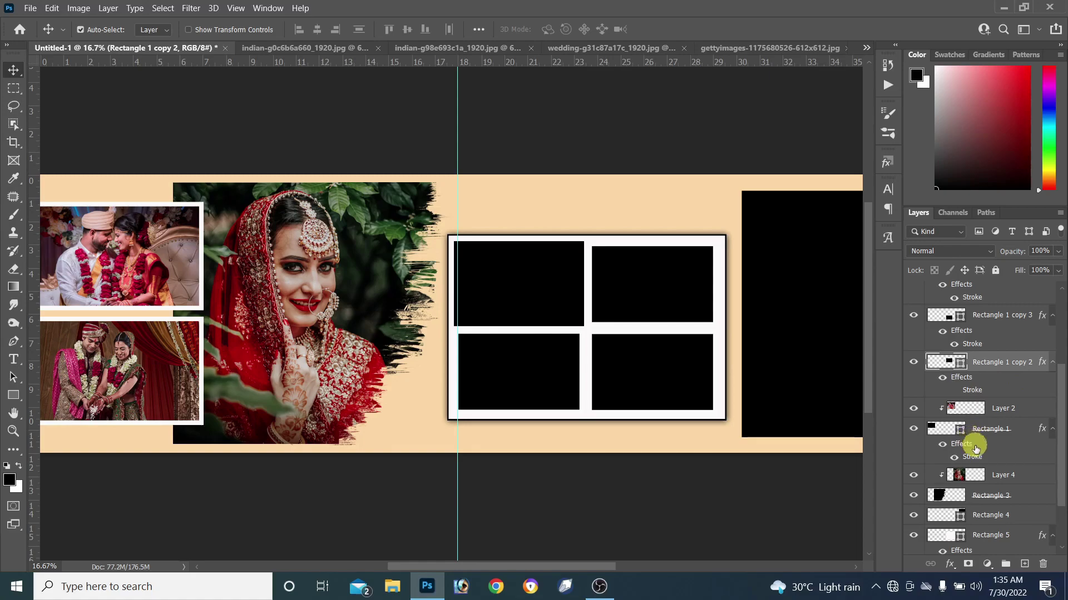
key("ctrl+j")
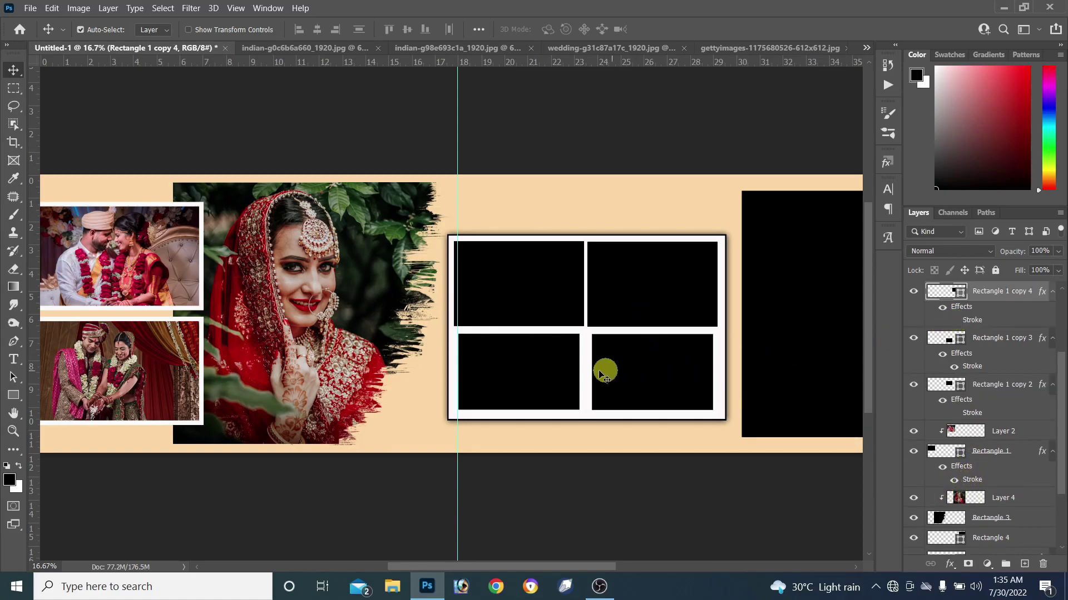
key("ctrl+j")
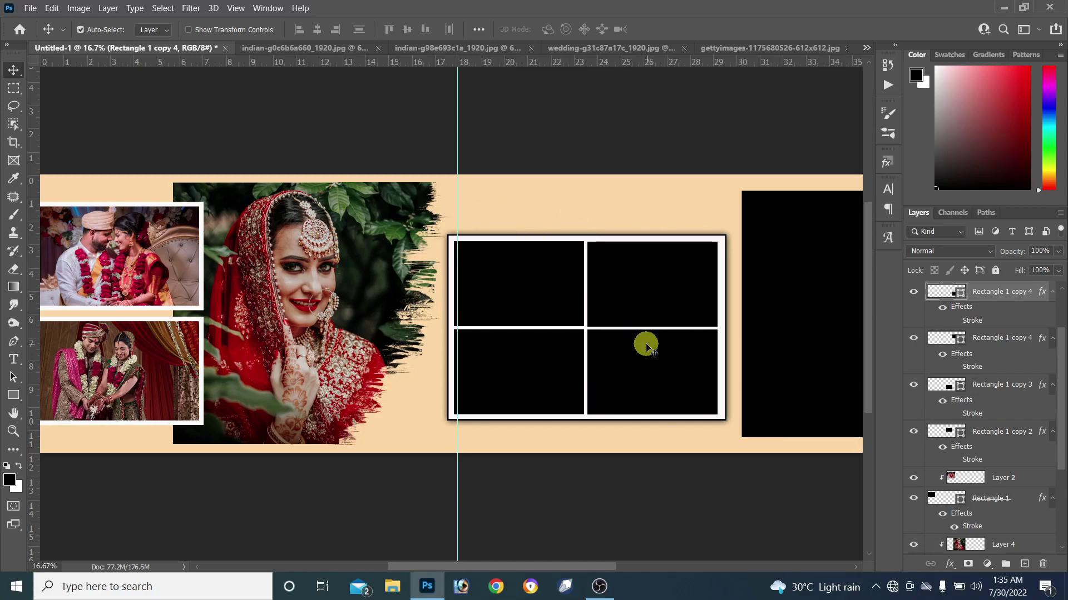
left_click(605, 207)
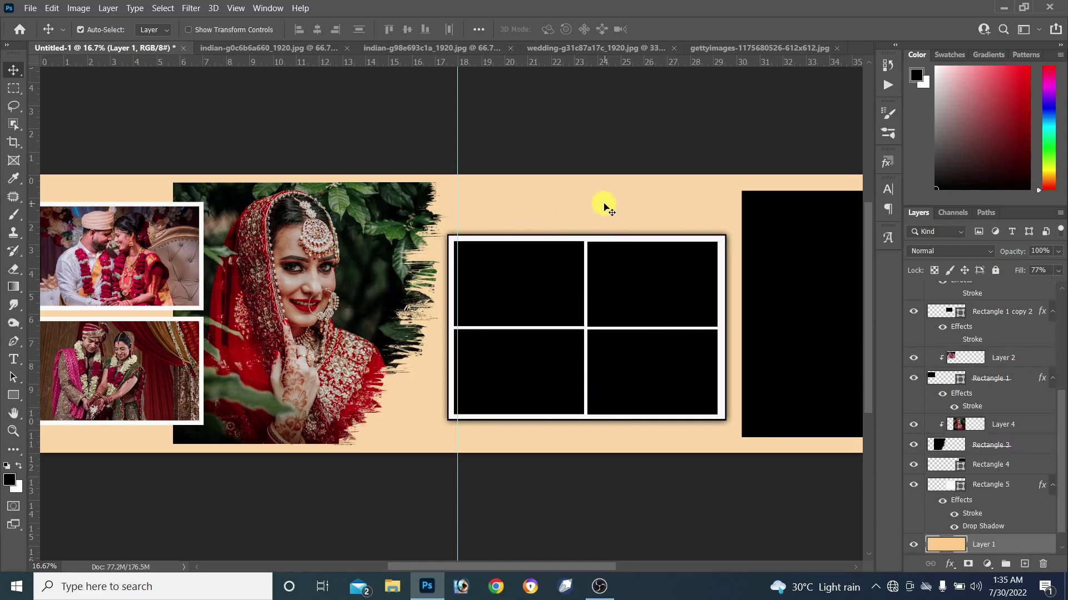
Paste the garland exchange photo, clip it into the top-left grid cell and enlarge it to fill.
left_click(731, 48)
key("ctrl+a")
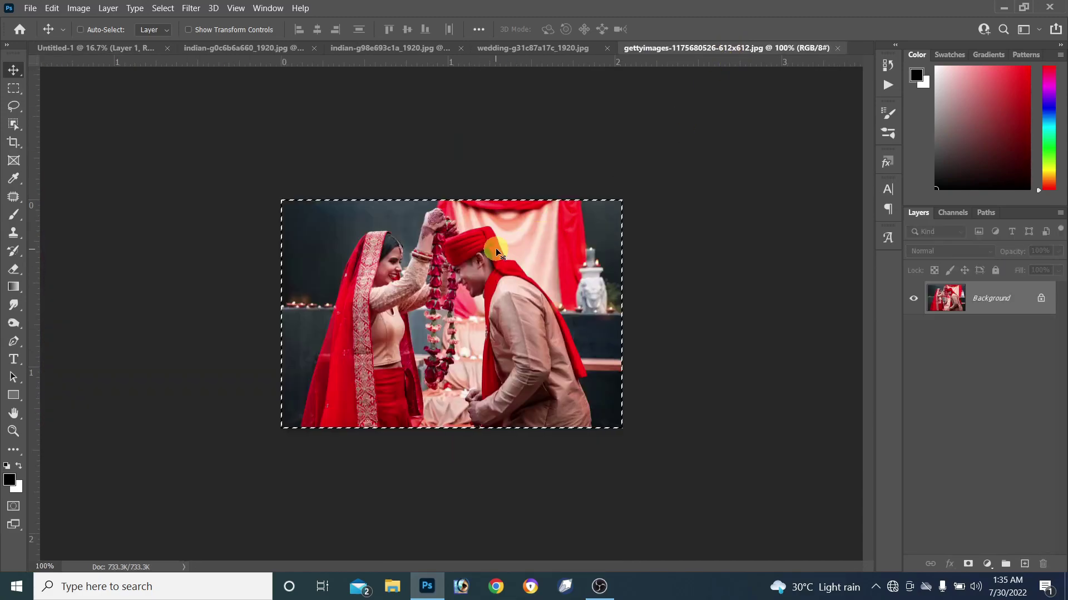
key("ctrl+w")
left_click(506, 280)
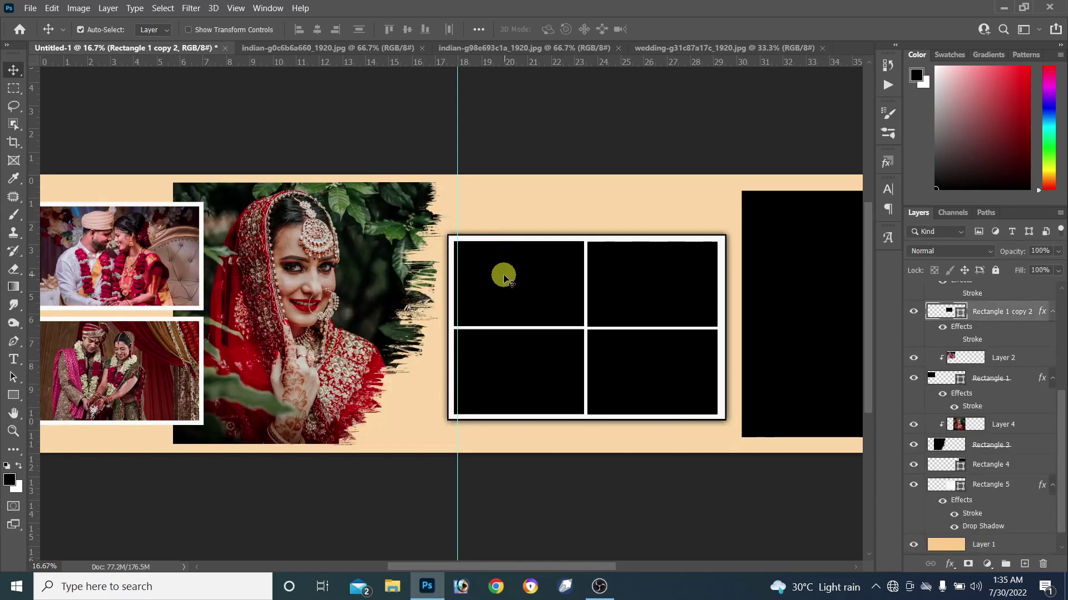
key("ctrl+v")
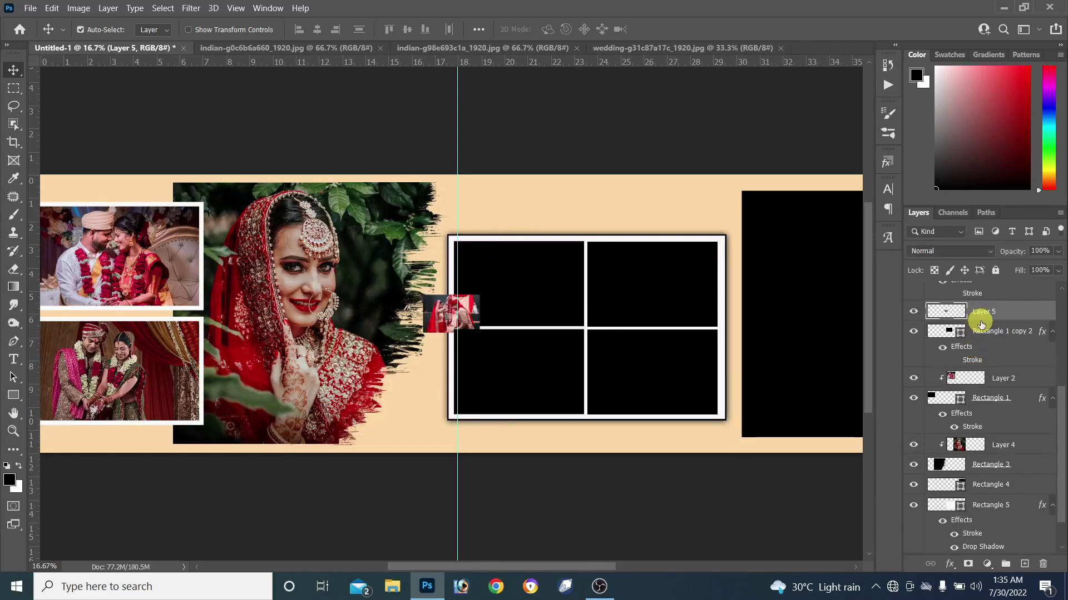
left_click(984, 321, "alt")
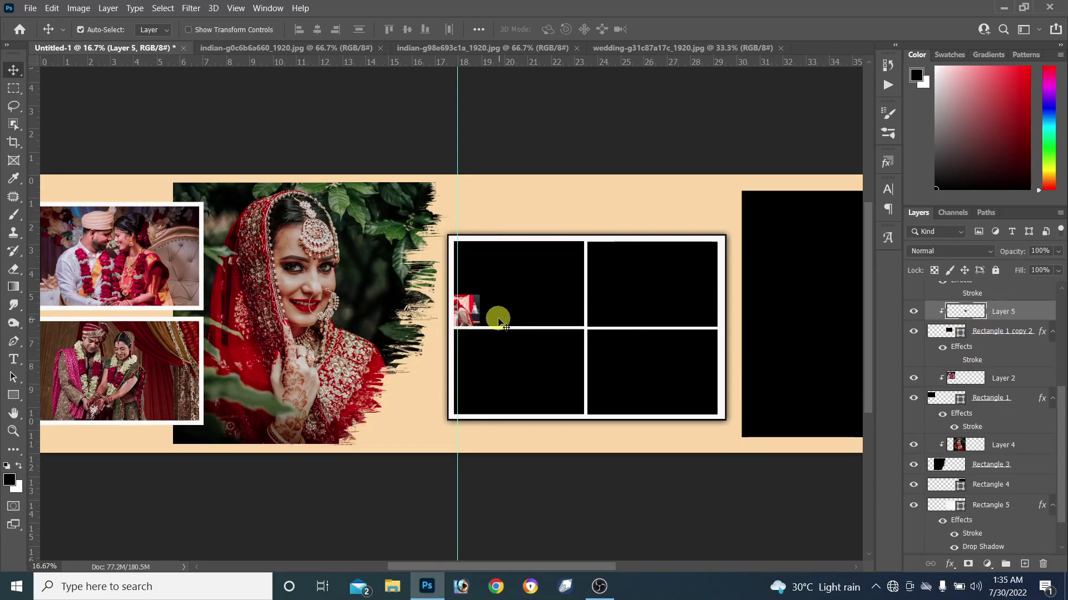
key("ctrl+t")
left_click_drag(485, 299, 574, 216)
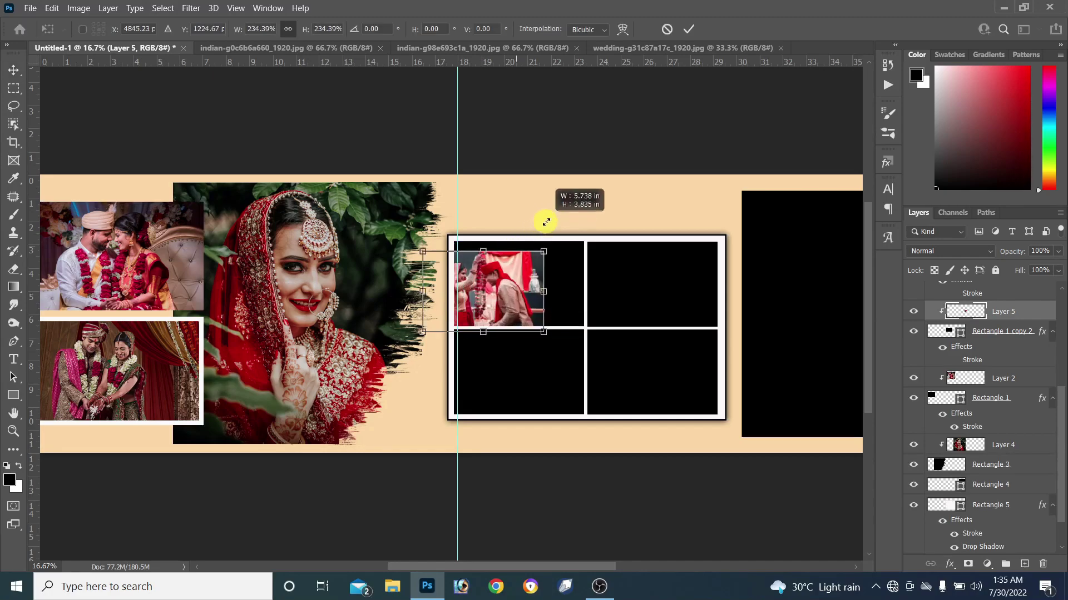
Copy the ritual hands and red-veil bride photos, closing their source documents.
left_click(522, 47)
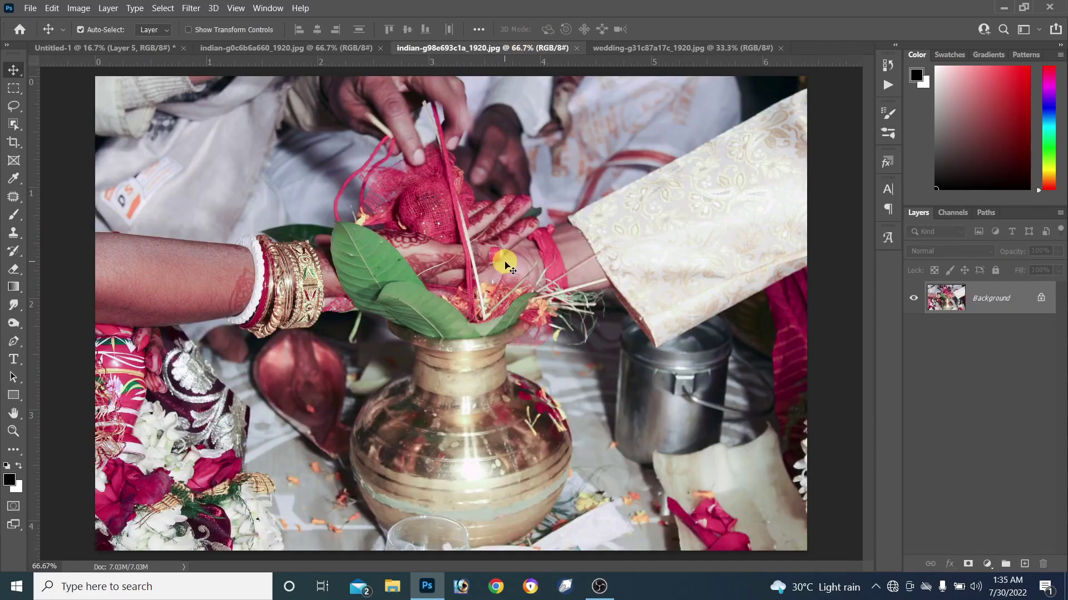
key("ctrl+a")
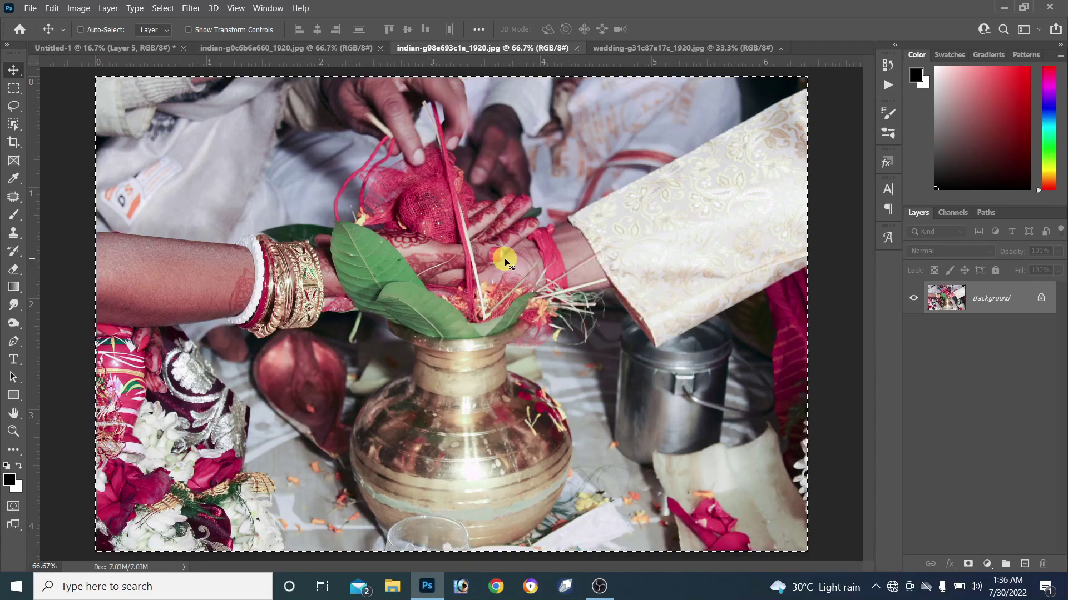
key("ctrl+w")
left_click(519, 376)
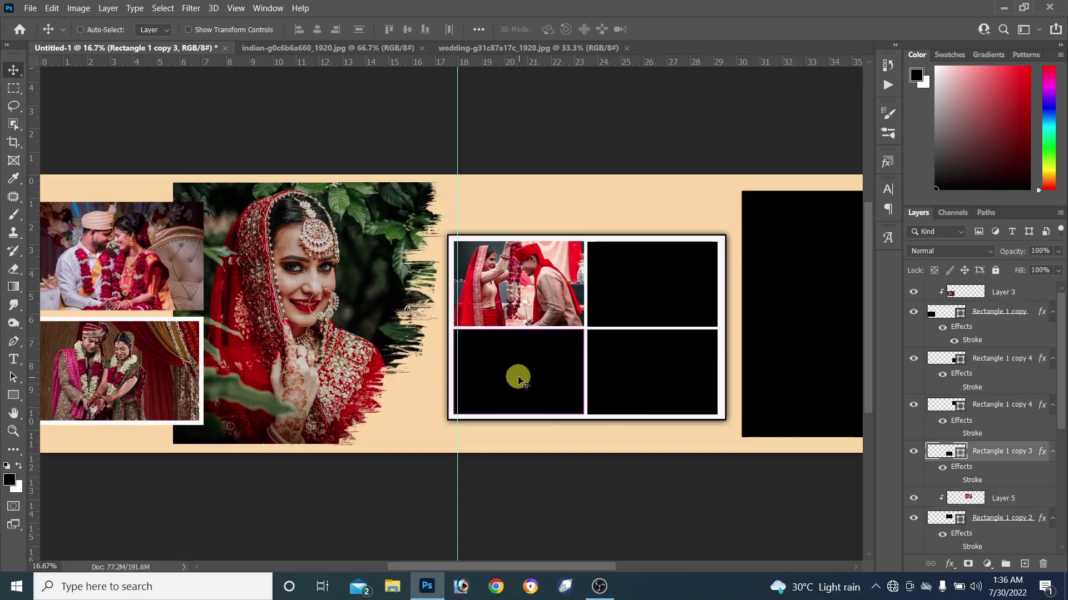
key("ctrl+Tab")
key("ctrl+a")
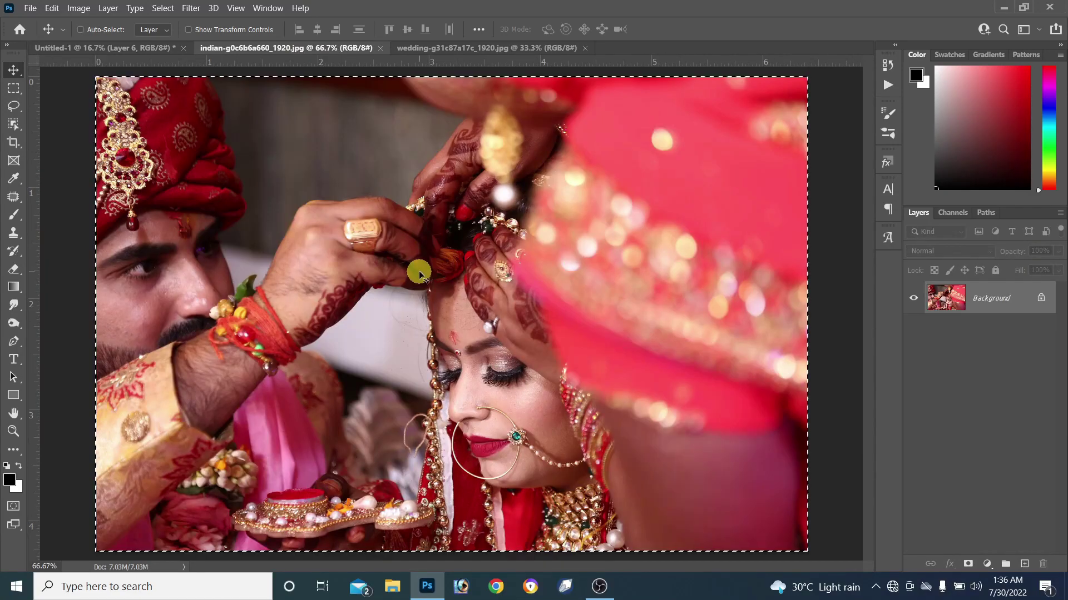
key("ctrl+c")
key("ctrl+w")
Paste the red-veil bride photo, clip it into the top-right cell and resize it to fit.
key("ctrl+v")
key("ctrl+alt+g")
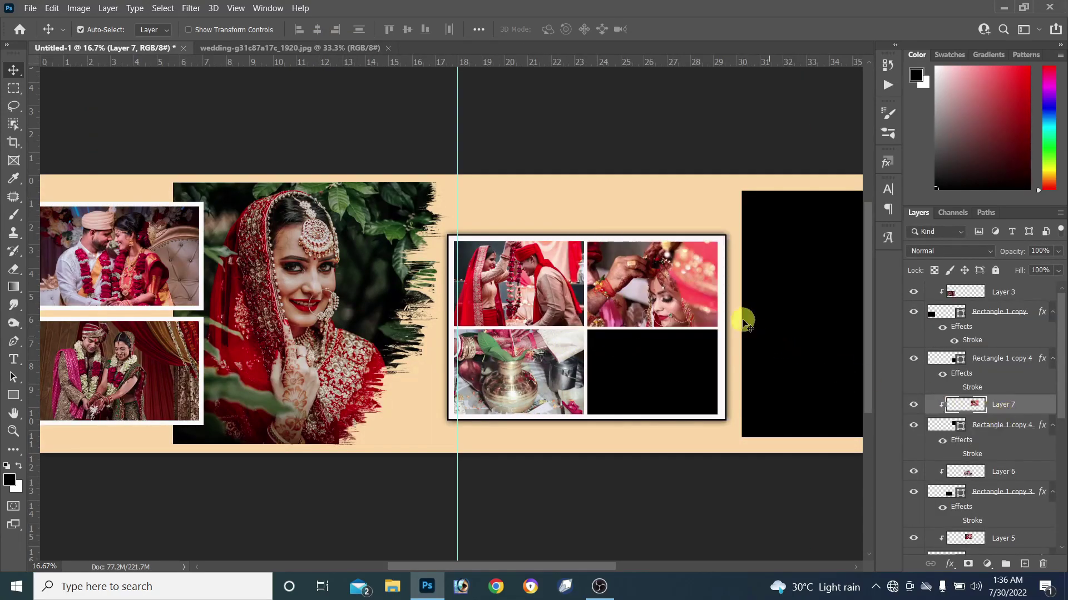
left_click_drag(647, 289, 670, 290)
key("ctrl+t")
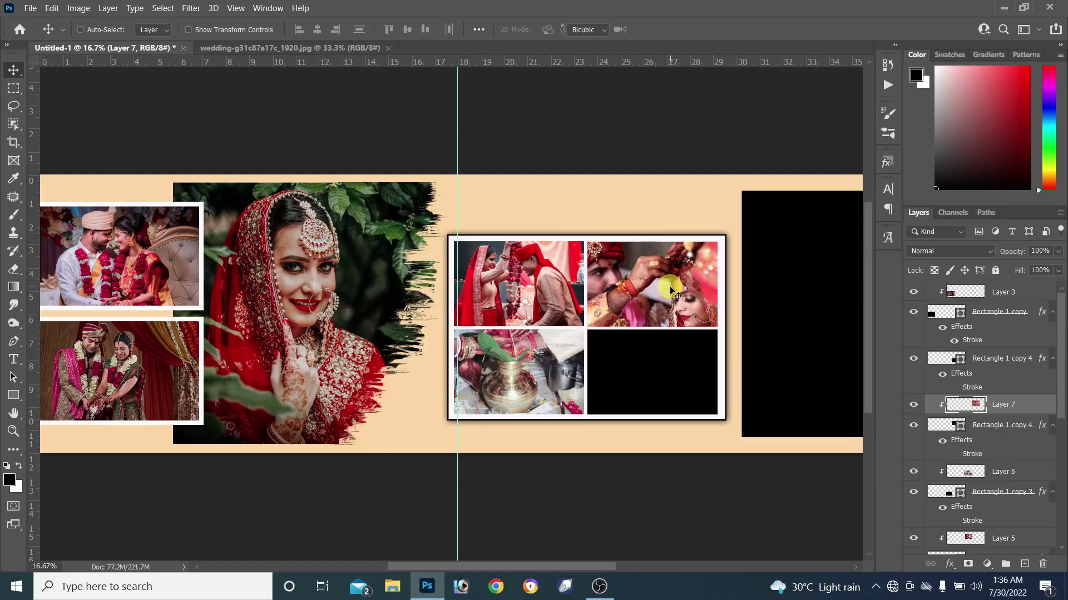
left_click_drag(588, 225, 614, 240)
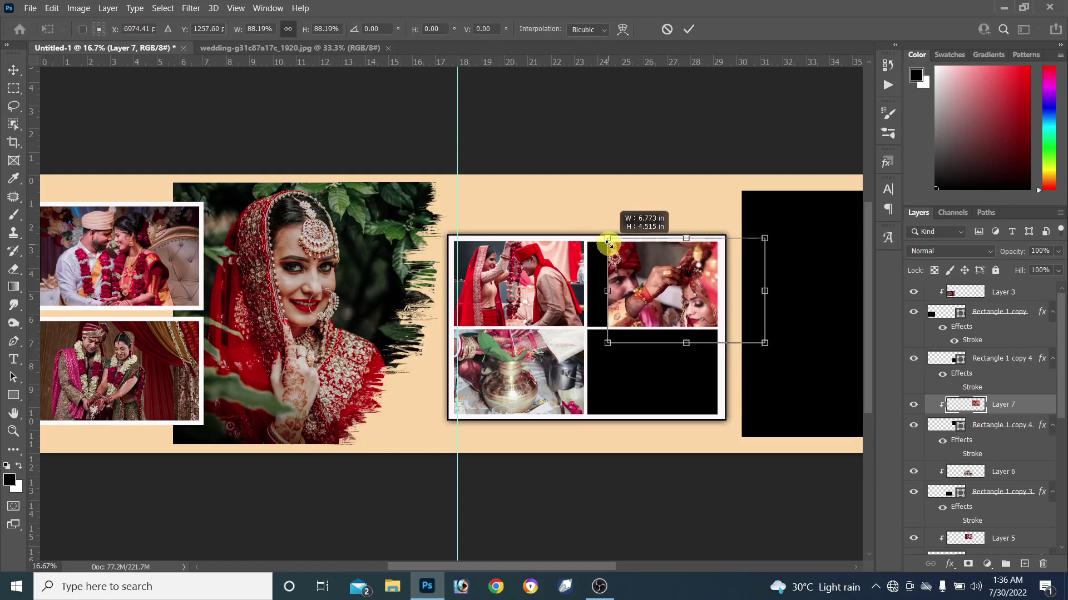
mouse_move(667, 289)
left_mouse_down()
mouse_move(647, 290)
mouse_move(655, 310)
left_mouse_up()
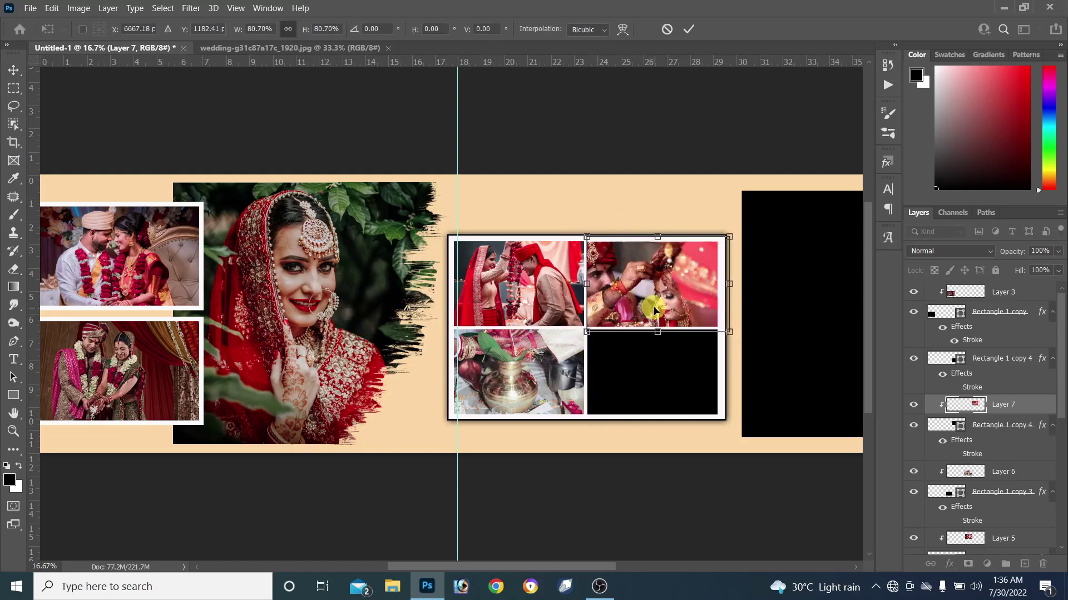
key("Return")
Paste the brick-wall bride photo onto the right black panel and enlarge it to fill.
left_click(282, 49)
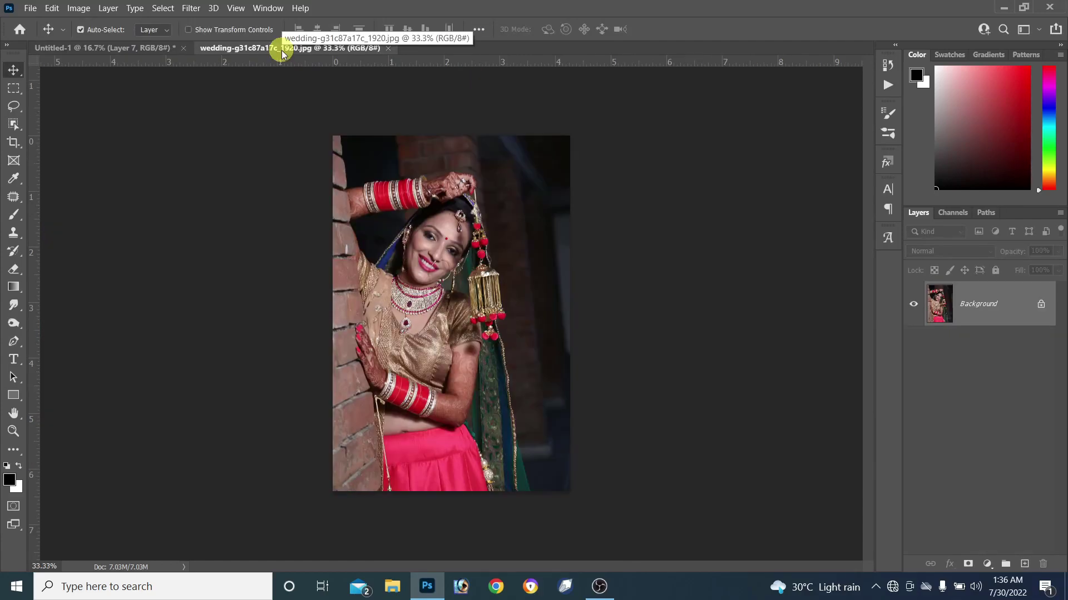
key("ctrl+a")
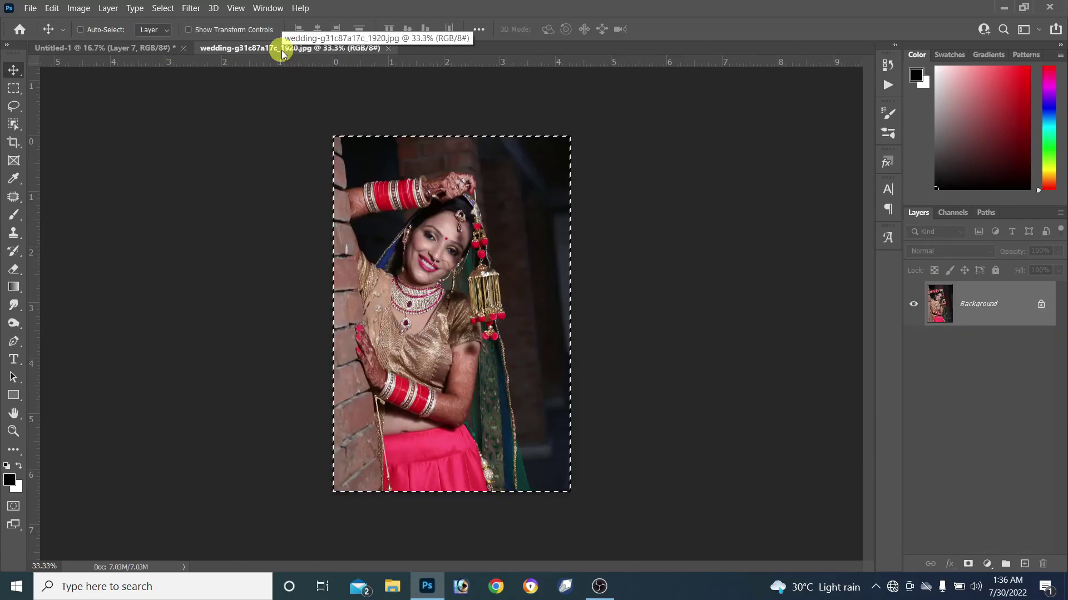
key("ctrl+c")
key("ctrl+w")
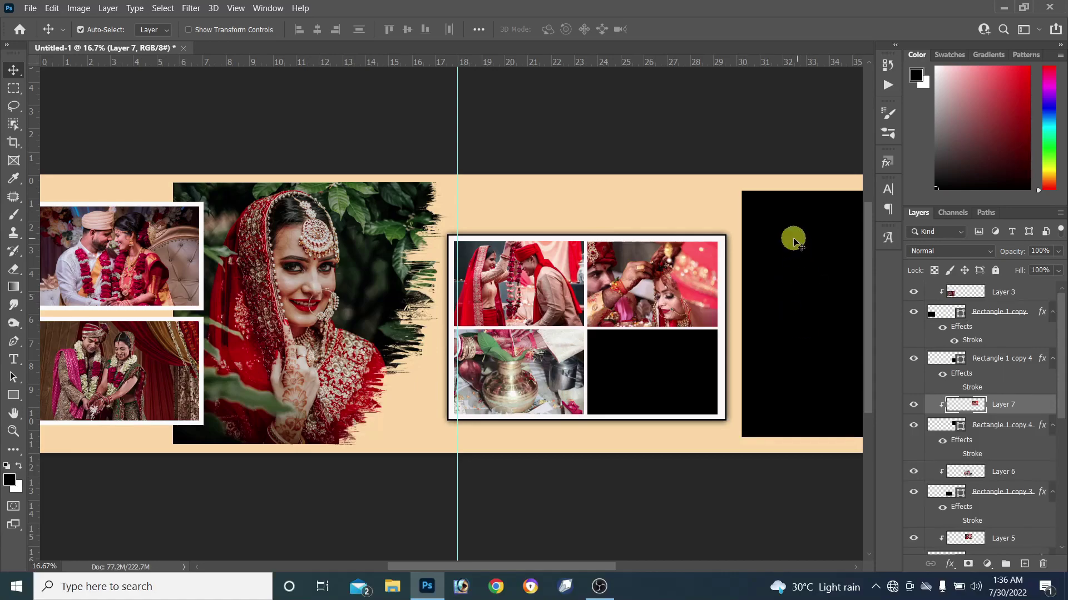
key("ctrl+v")
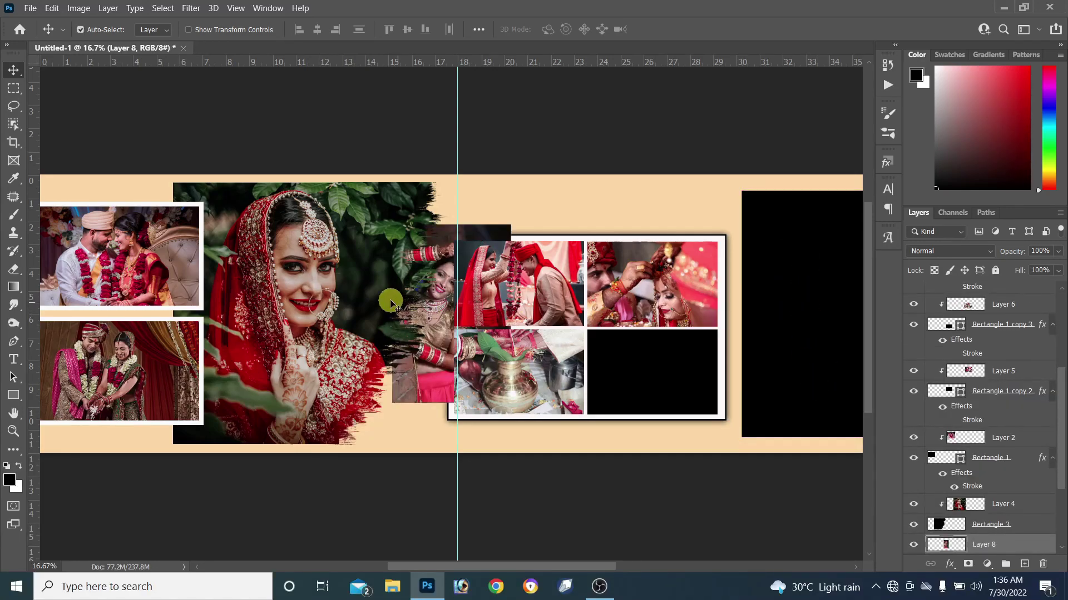
left_click_drag(392, 300, 796, 319)
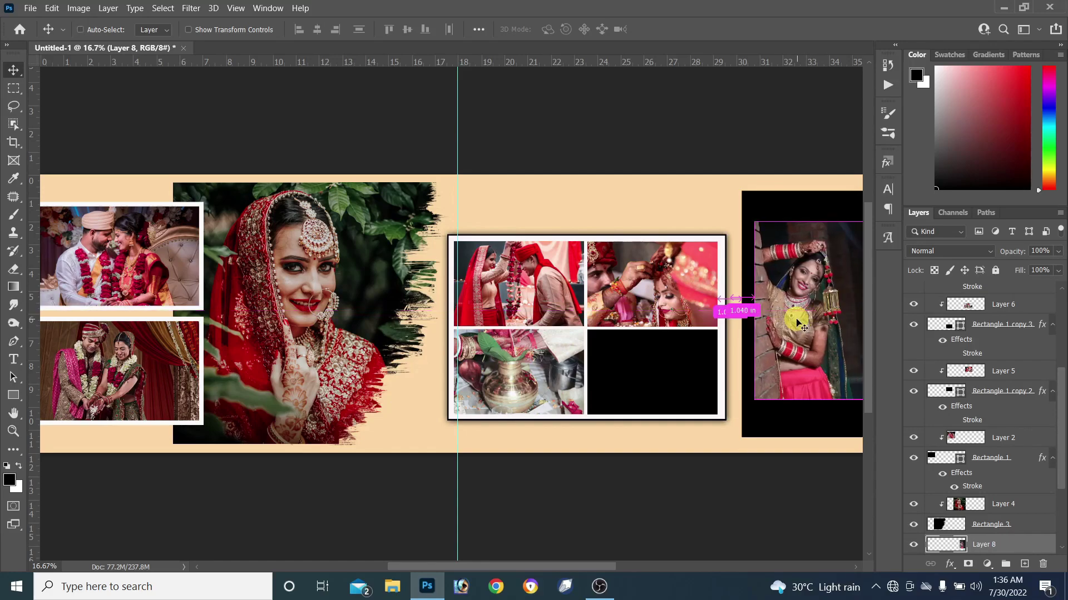
key("ctrl+t")
mouse_move(813, 400)
left_mouse_down()
mouse_move(827, 484)
mouse_move(818, 384)
left_mouse_up()
key("Return")
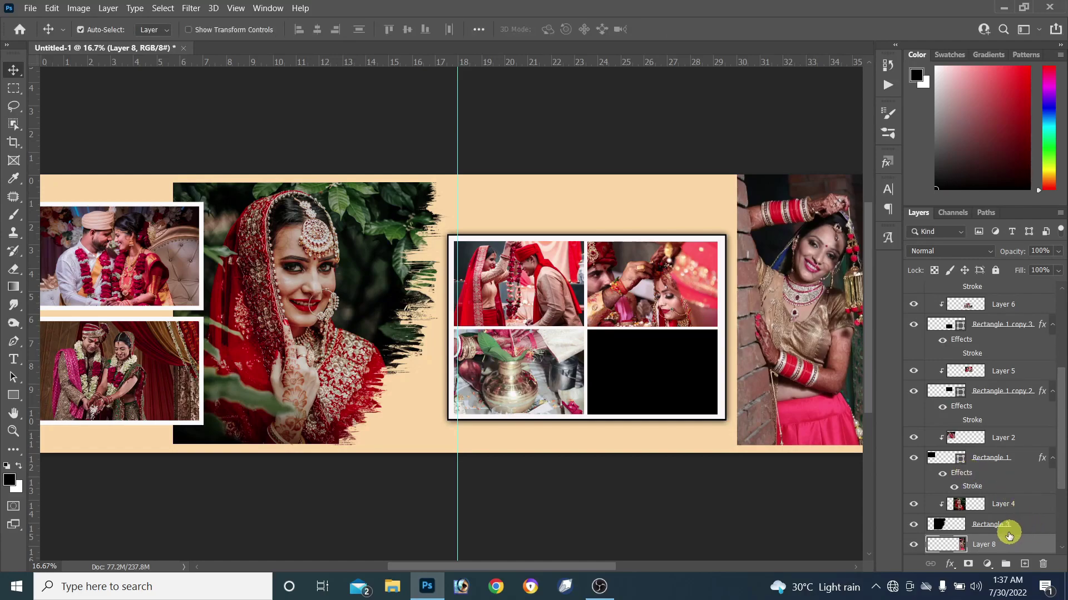
scroll(995, 534, "down", 2)
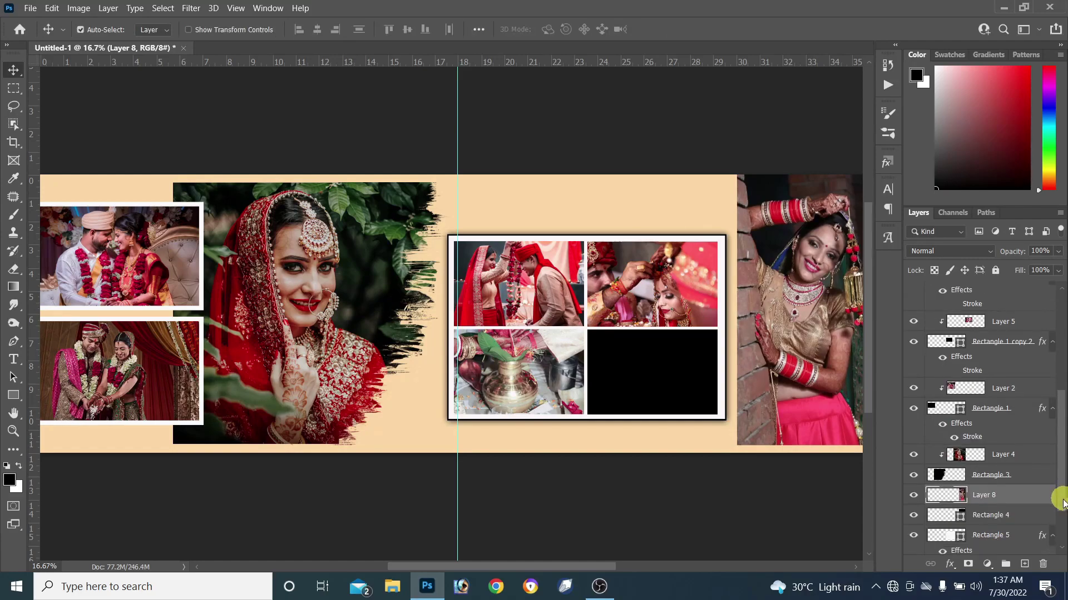
Clip the bride photo to Rectangle 4, duplicate Rectangle 4 and set the original to Overlay blending.
left_click(988, 503, "alt")
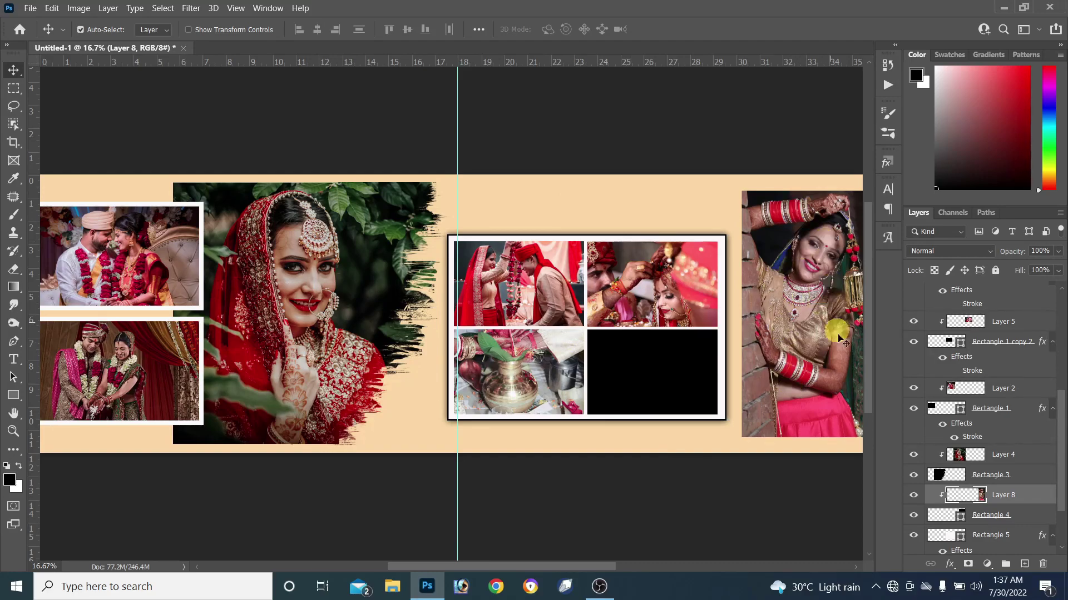
left_click(978, 521)
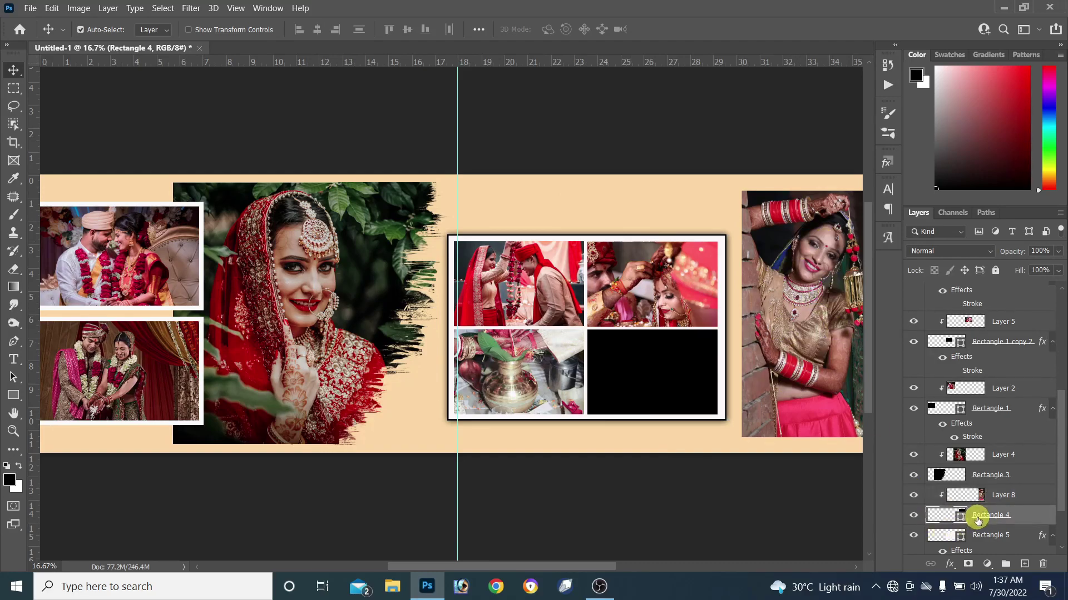
key("ctrl+j")
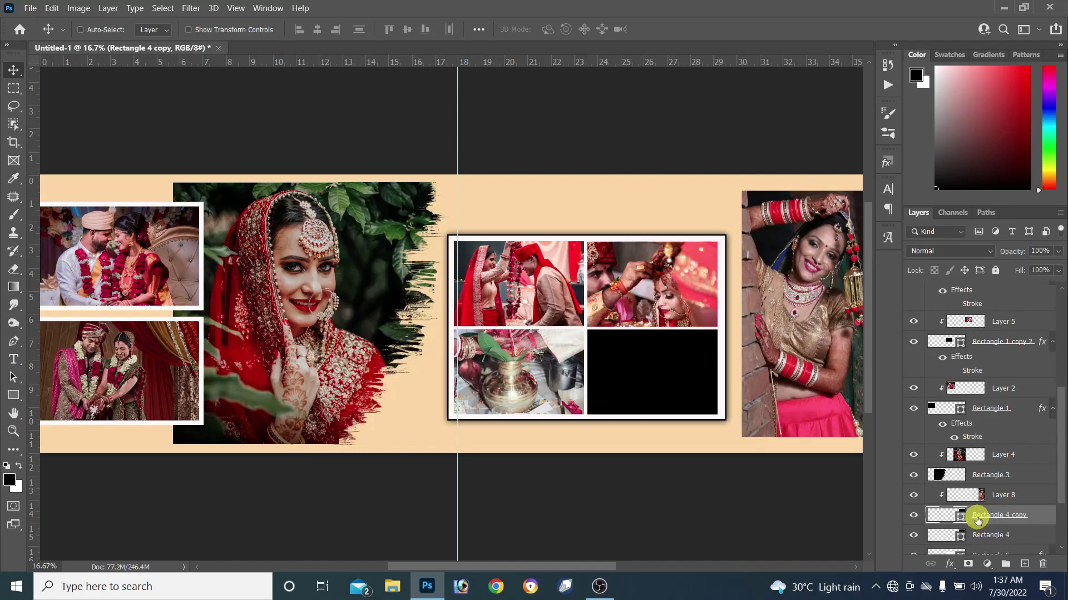
scroll(1061, 509, "down", 2)
scroll(1061, 509, "down", 1)
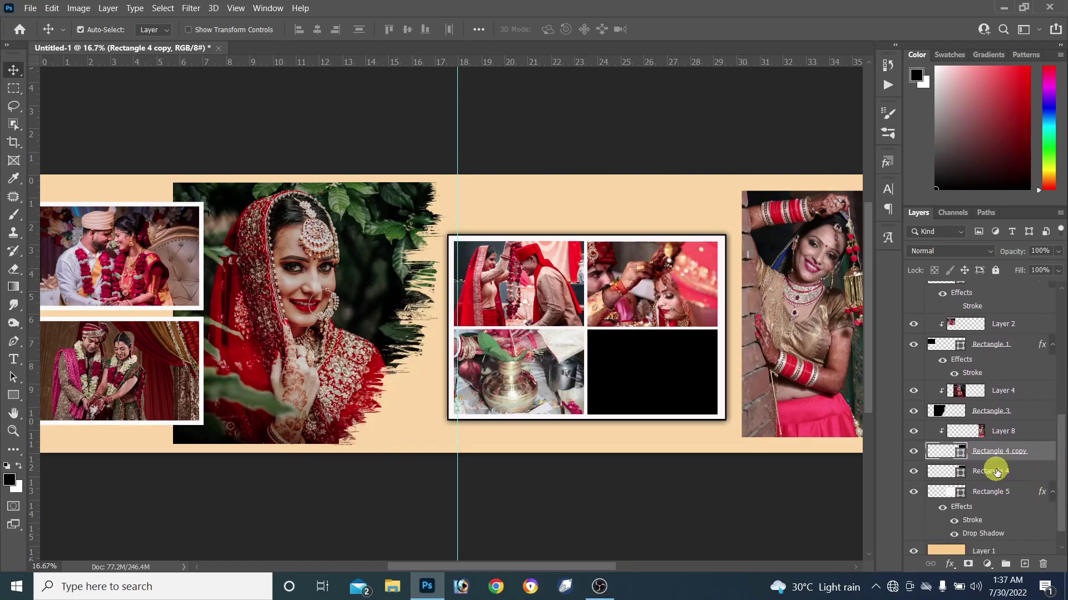
left_click(947, 473)
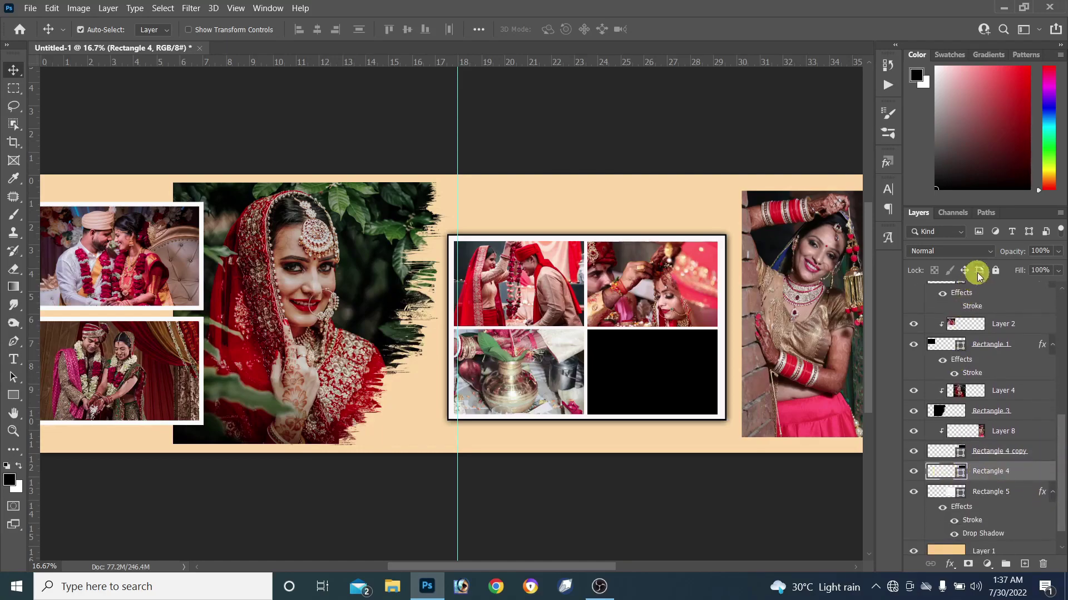
left_click(989, 253)
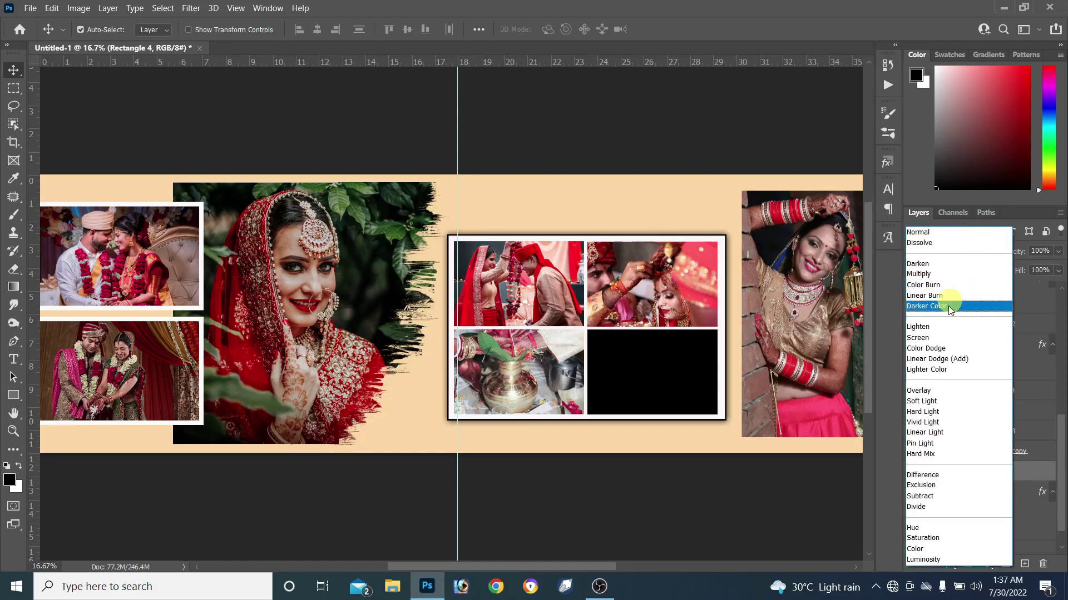
left_click(930, 391)
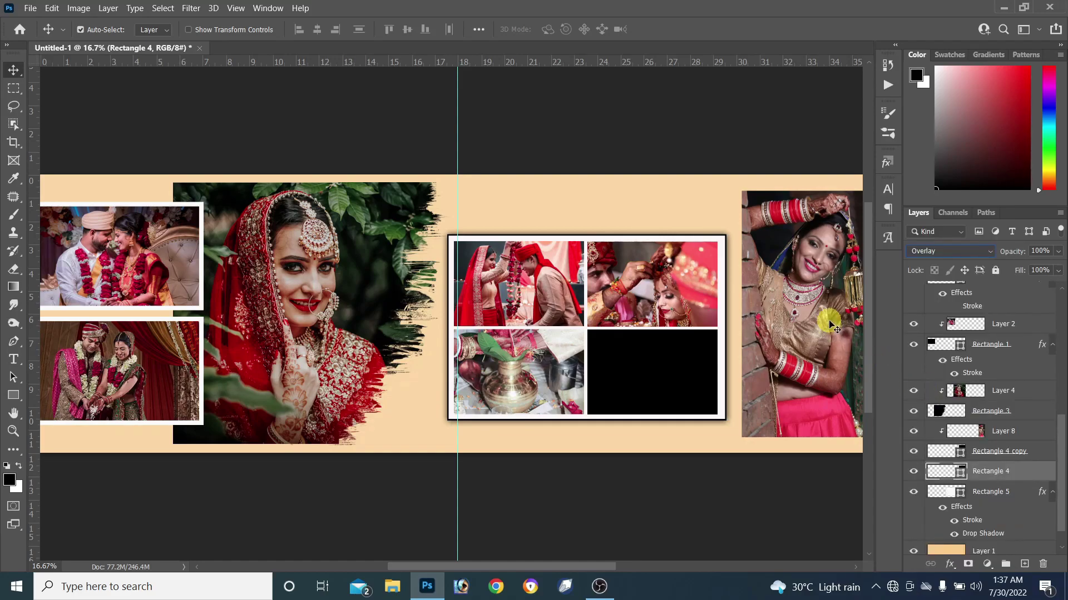
Enlarge the frame rectangle slightly beyond the photo and fill it near-white (fcfafa).
left_click_drag(829, 323, 828, 322)
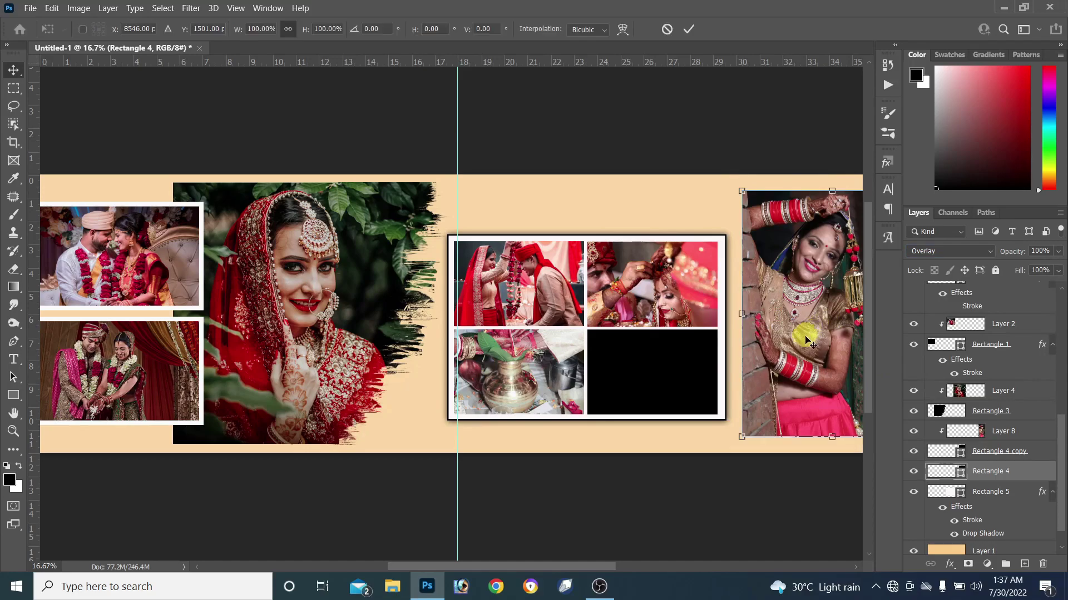
key("ctrl+t")
left_click_drag(737, 314, 734, 315)
key("Return")
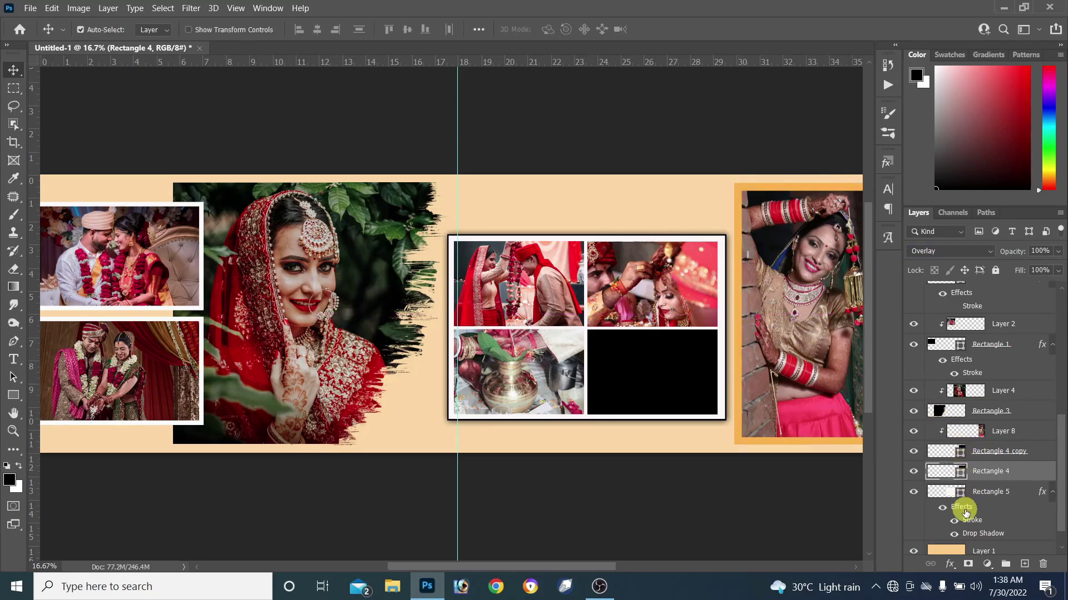
double_click(934, 471)
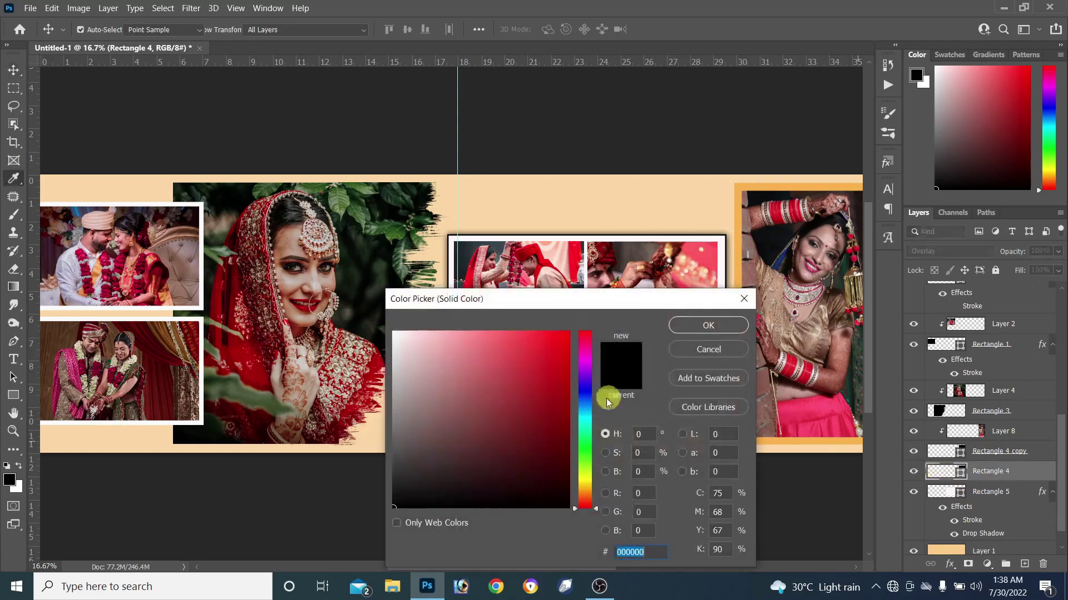
left_click(394, 334)
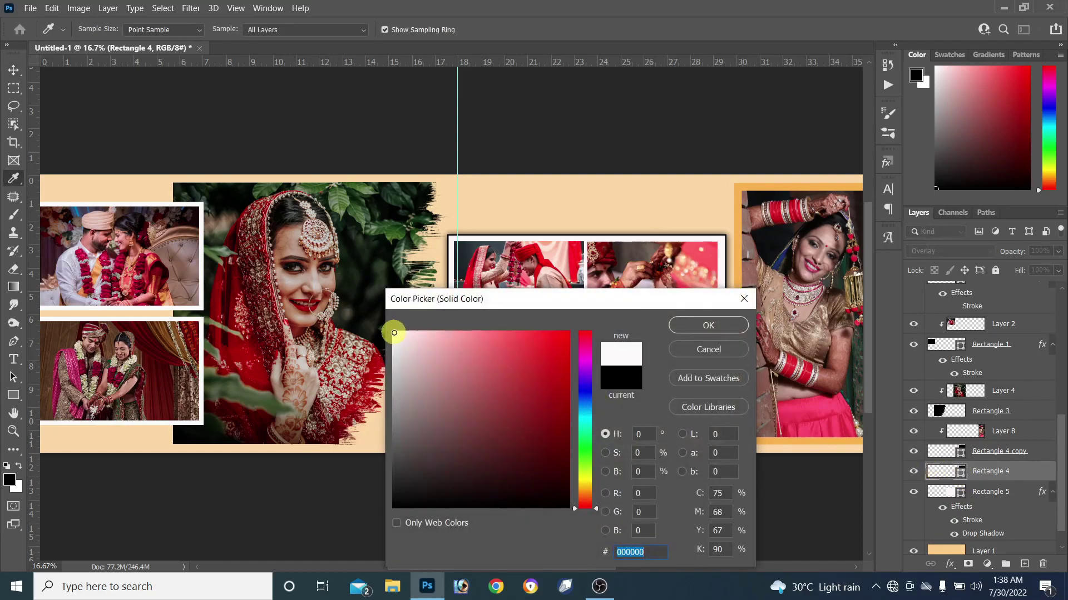
left_click(703, 325)
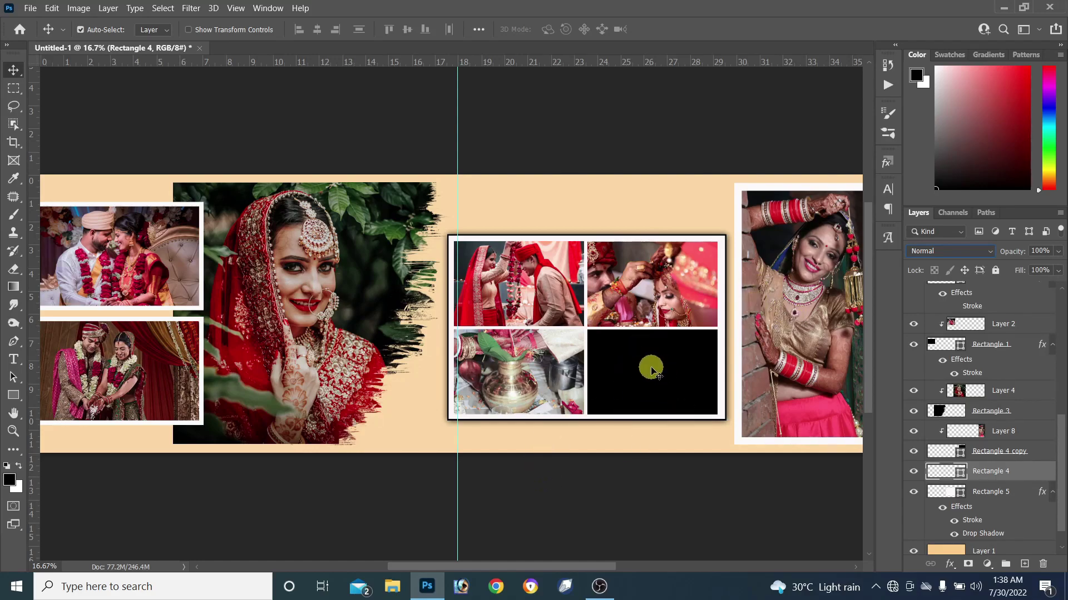
Open the bride-with-flower-garlands photo and copy it, closing its document.
left_click(30, 8)
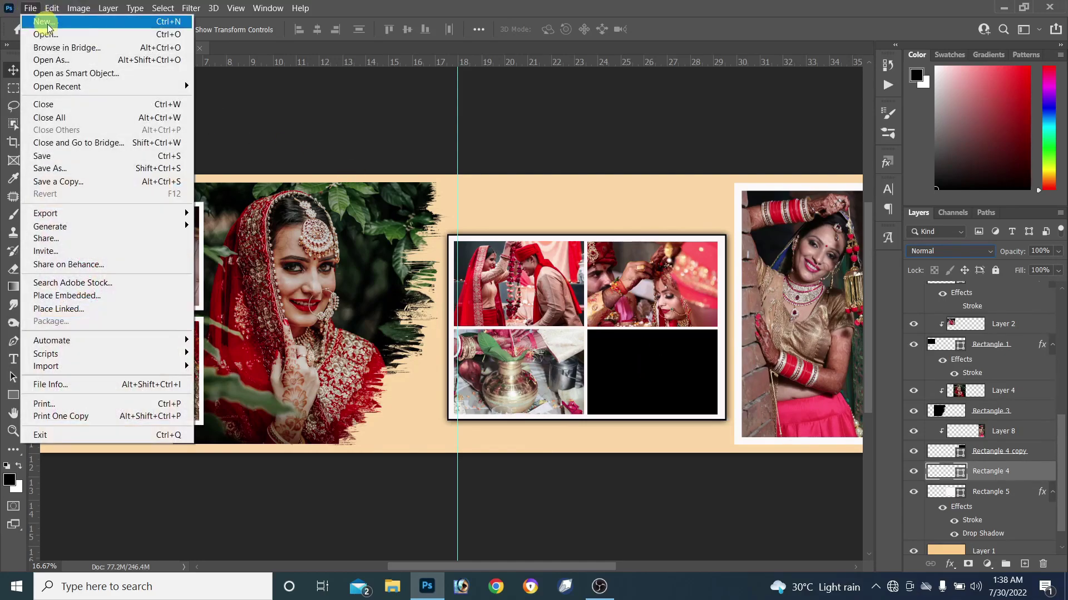
left_click(46, 34)
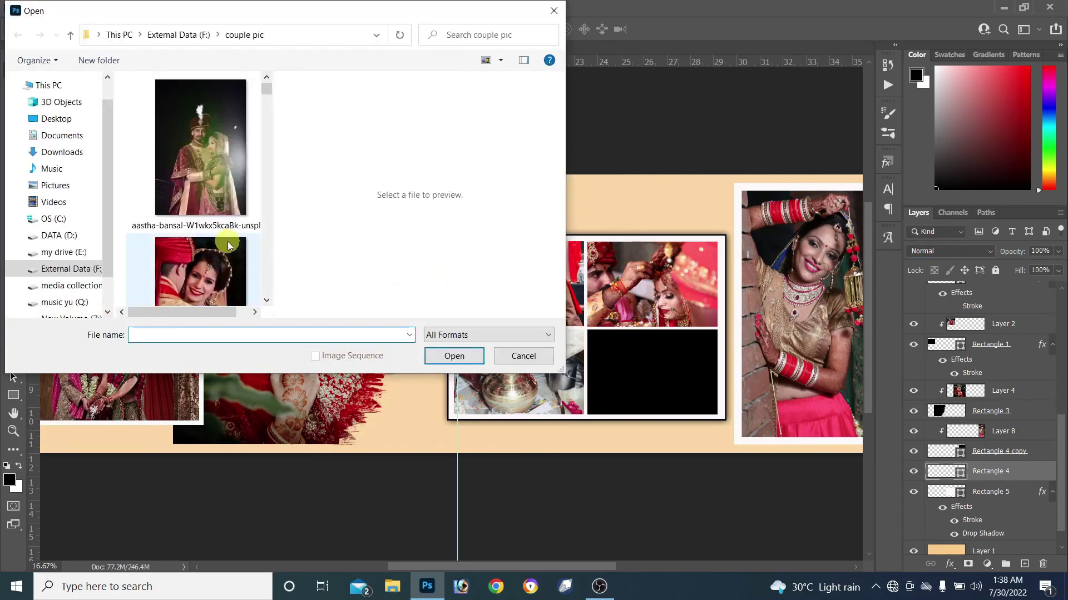
scroll(228, 245, "down", 3)
double_click(226, 239)
key("ctrl+a")
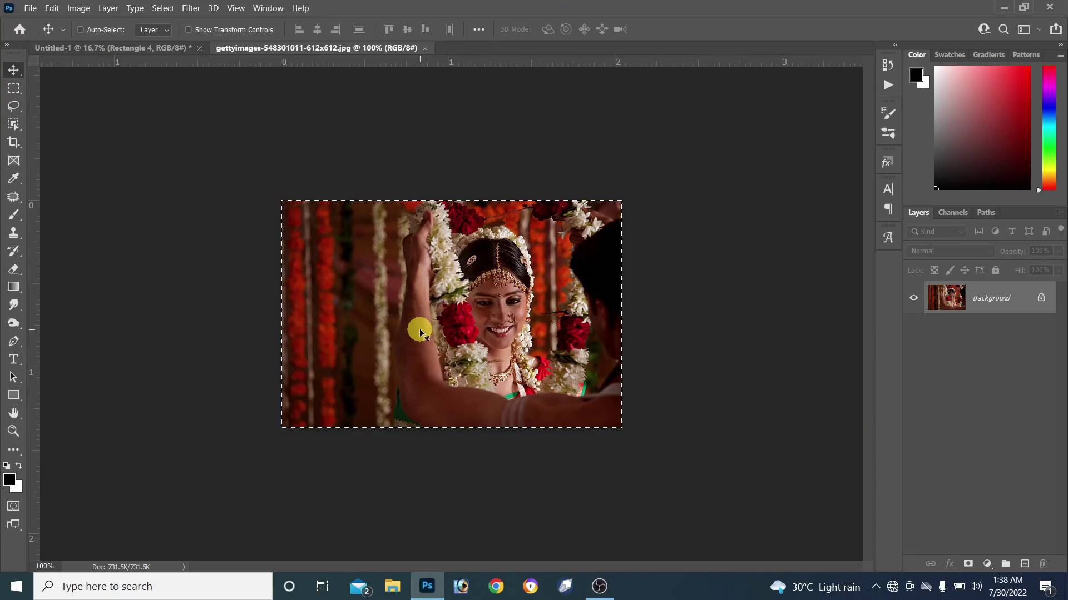
key("ctrl+w")
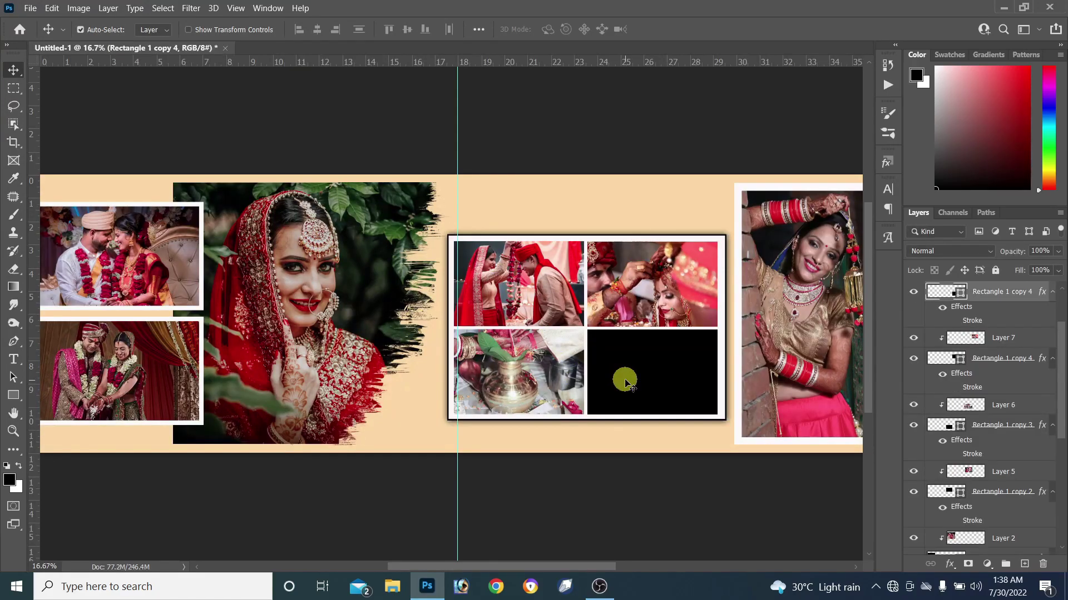
Paste the garland bride photo into the bottom-right cell, enlarge it and clip it inside.
key("ctrl+v")
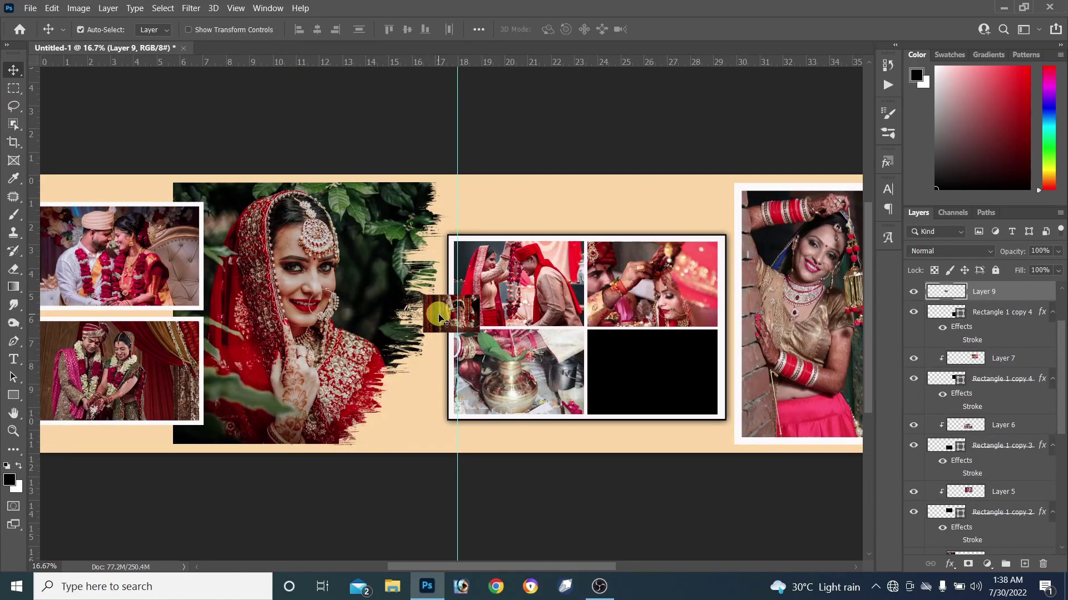
mouse_move(436, 312)
left_mouse_down()
mouse_move(615, 373)
mouse_move(733, 448)
left_mouse_up()
key("ctrl+t")
key("Return")
left_click_drag(664, 389, 653, 370)
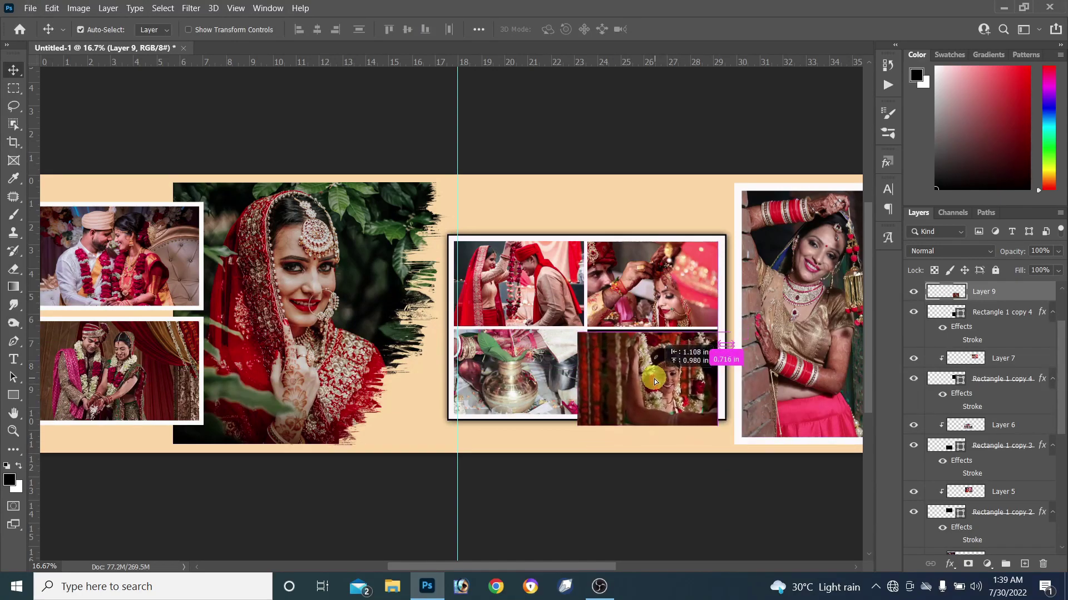
left_click(993, 302, "alt")
left_click_drag(669, 376, 670, 371)
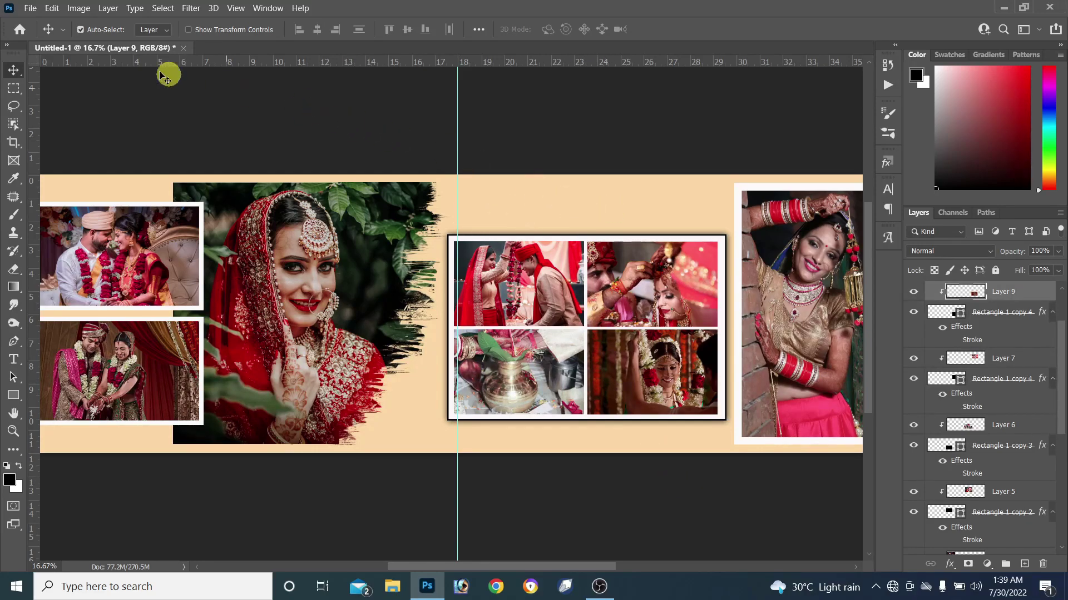
Bring the DG (19) 'Wedding Ceremony' text graphic in, enlarged and centred above the grid.
left_click(30, 9)
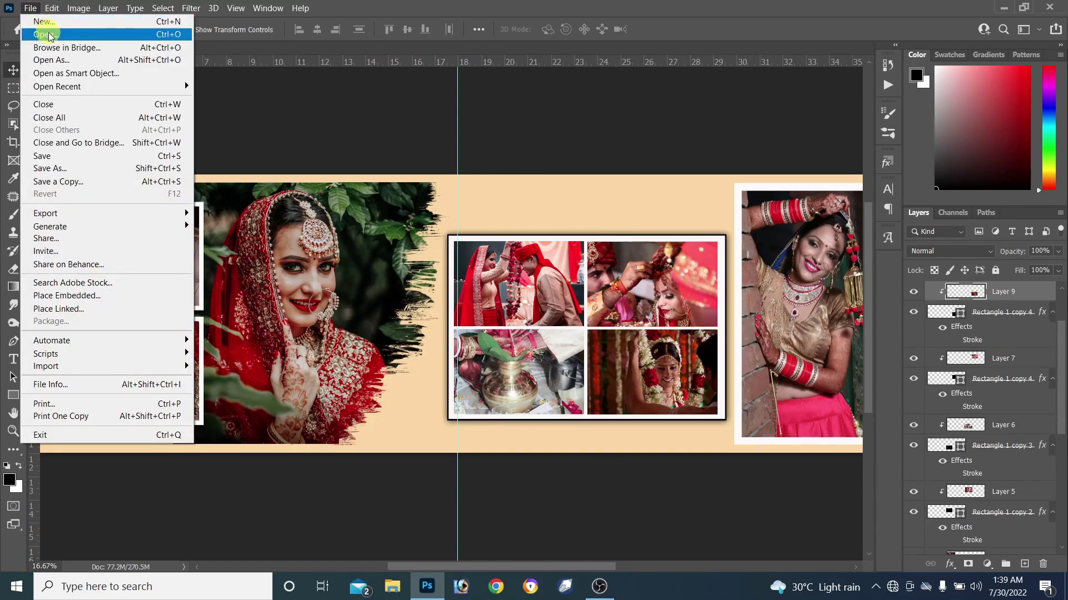
left_click(44, 34)
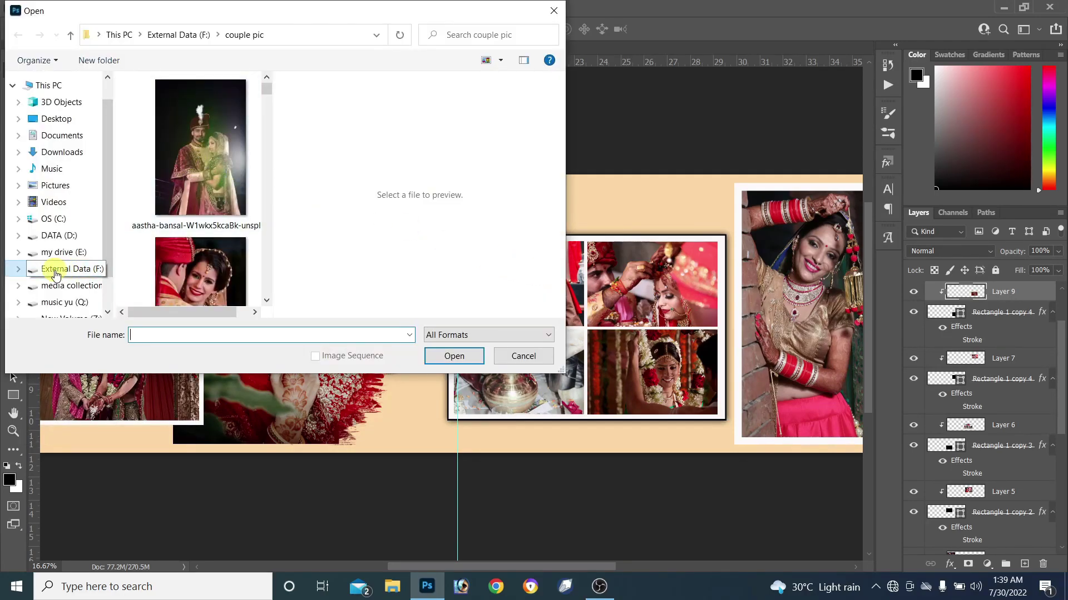
left_click(55, 273)
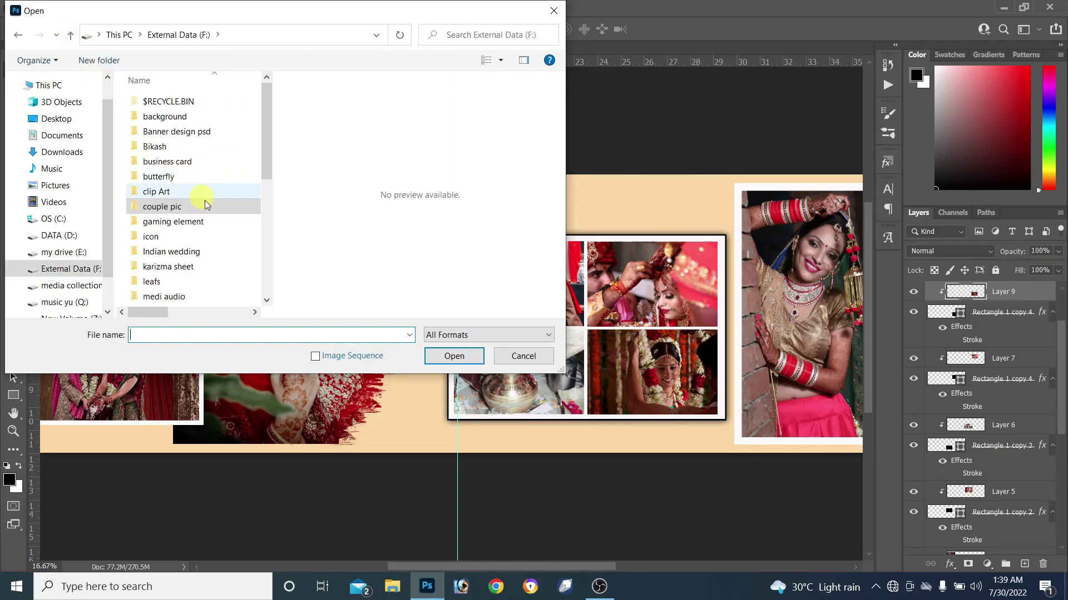
double_click(205, 199)
left_click(161, 101)
double_click(162, 102)
left_click(454, 356)
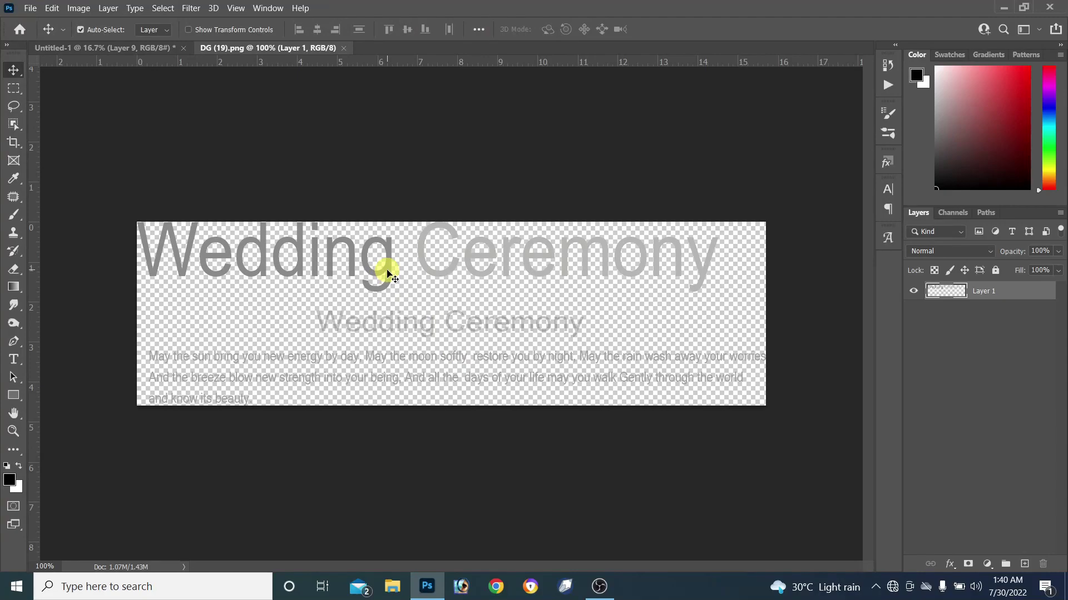
left_click_drag(387, 273, 559, 192)
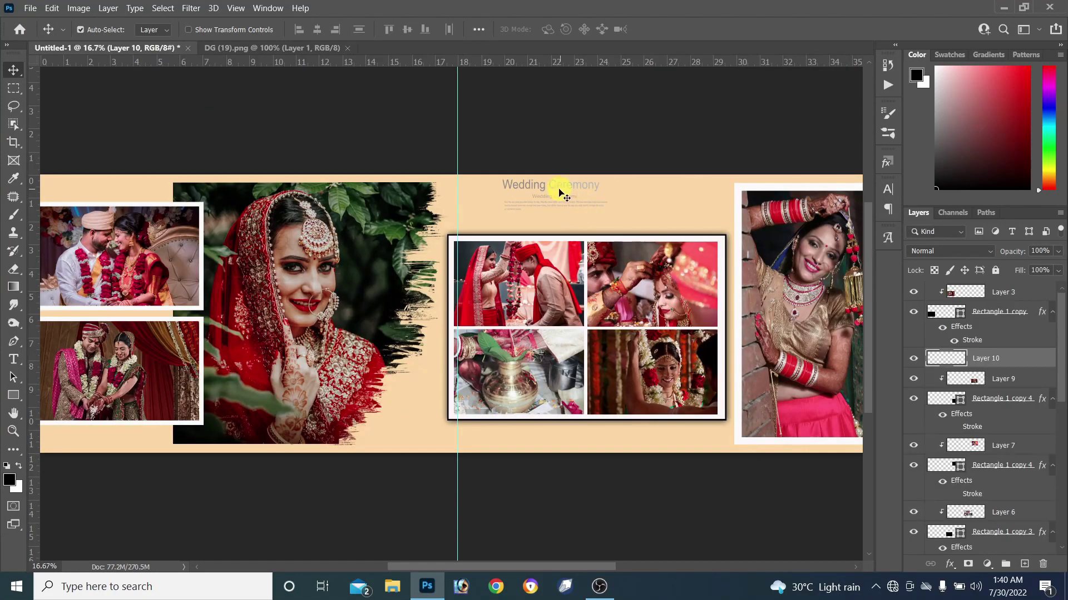
key("ctrl+t")
left_click_drag(565, 198, 647, 209)
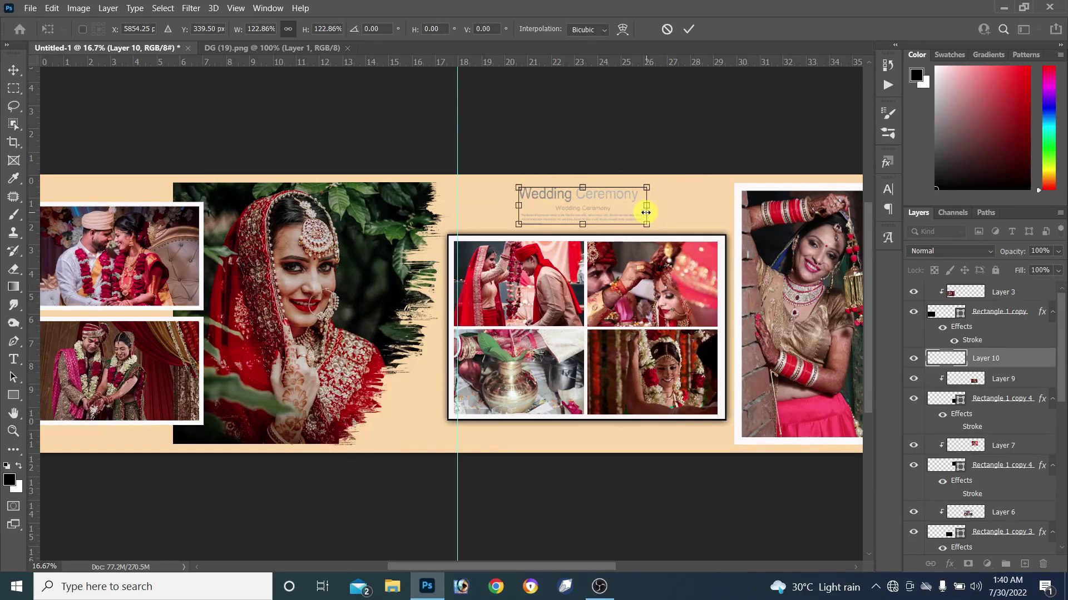
key("Return")
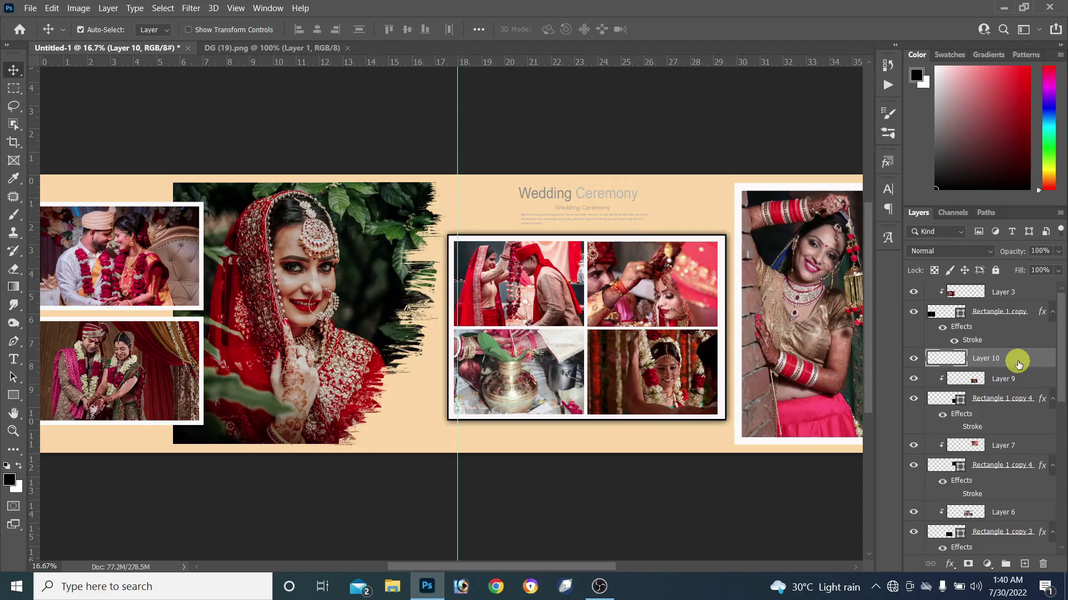
Give the Wedding Ceremony text a dark navy Color Overlay.
double_click(1018, 363)
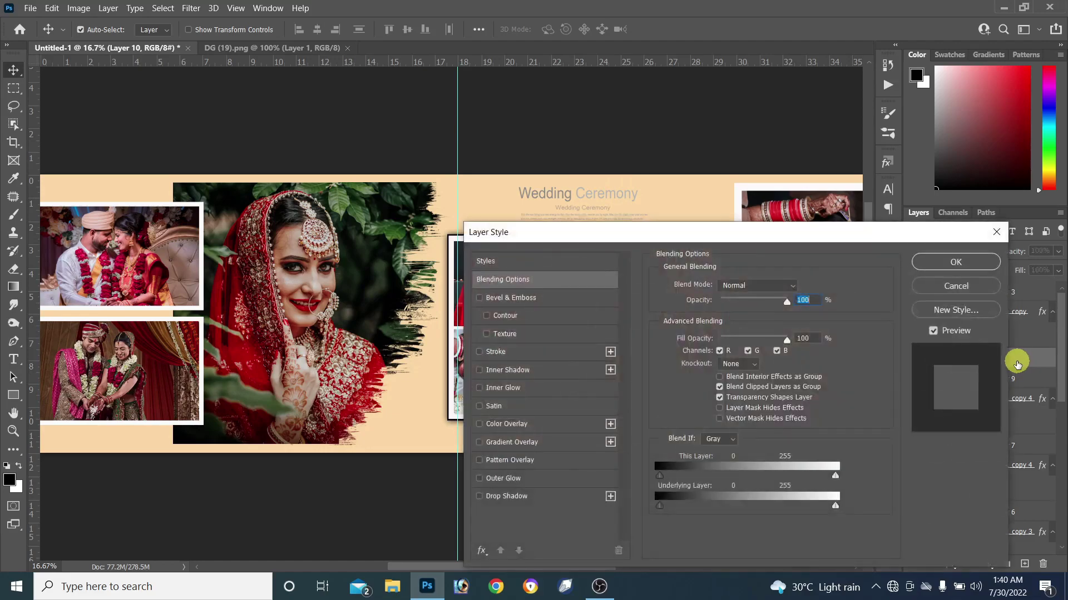
left_click(533, 427)
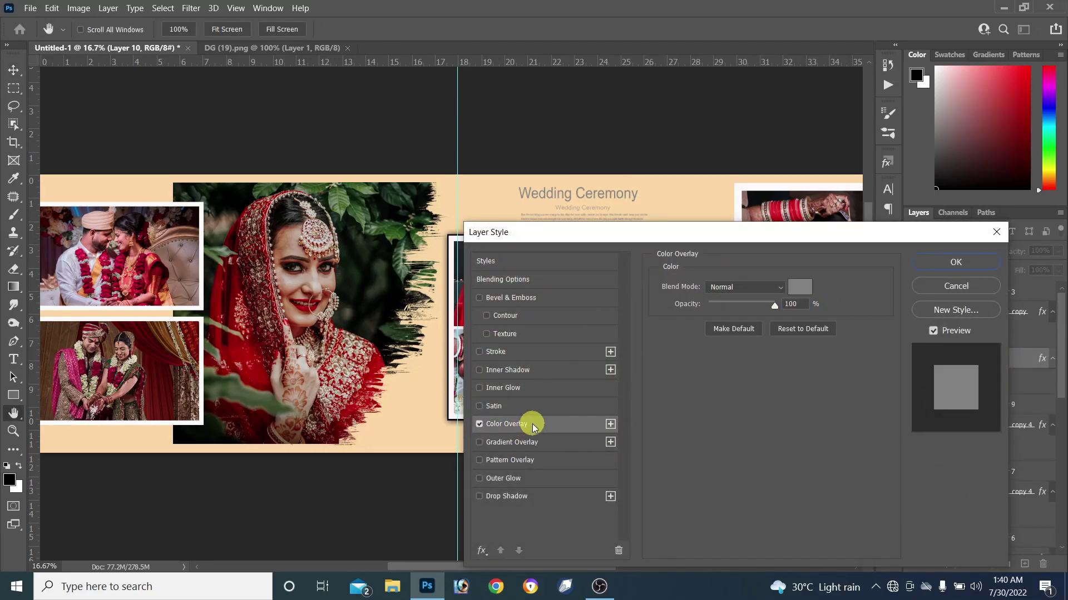
left_click(800, 287)
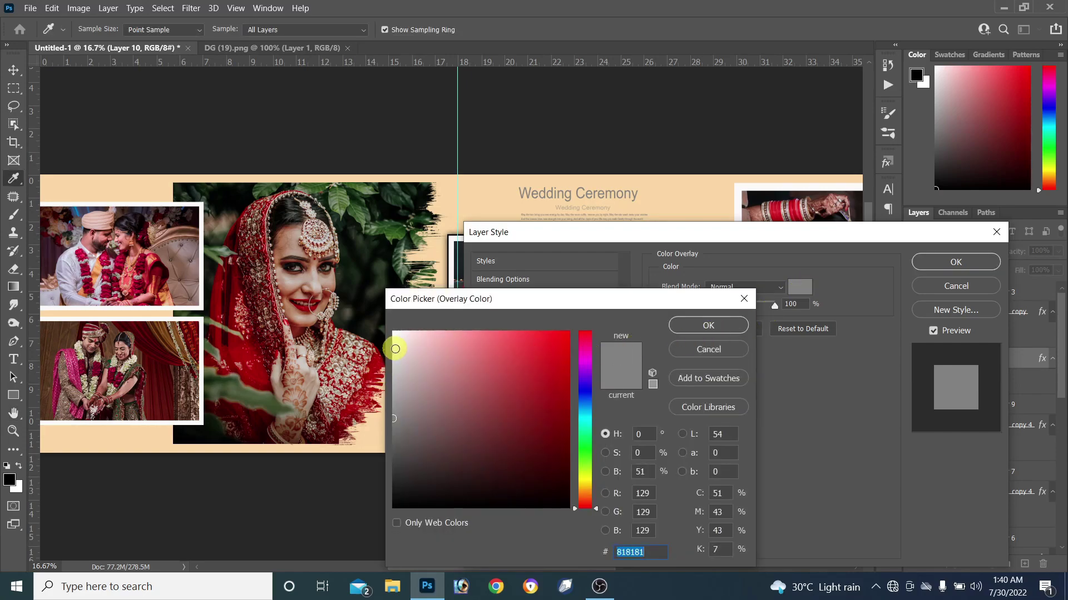
left_click_drag(584, 405, 584, 395)
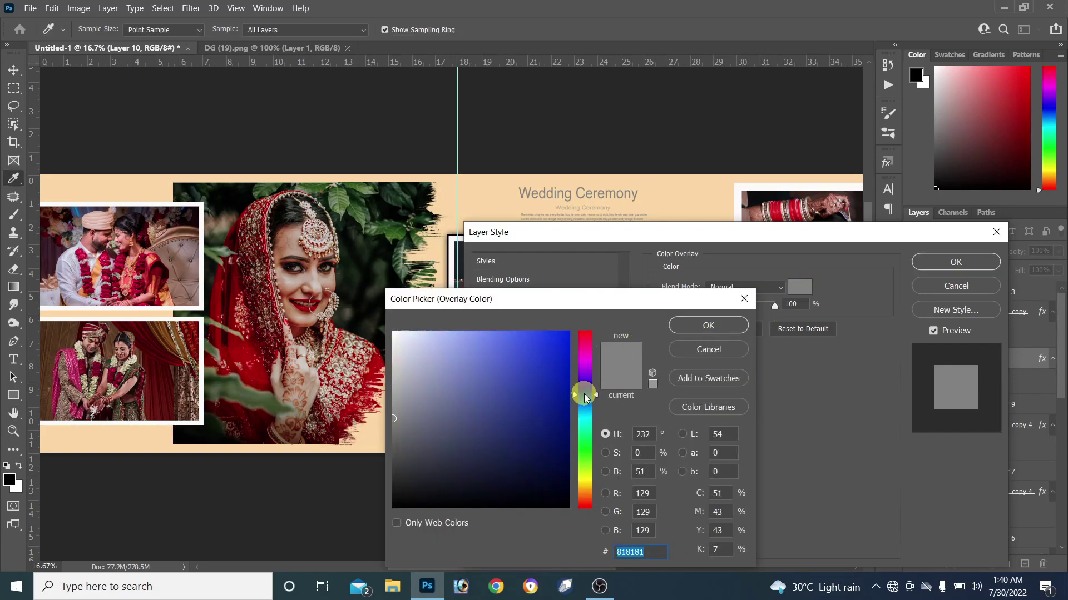
left_click(445, 412)
left_click(708, 325)
left_click(960, 264)
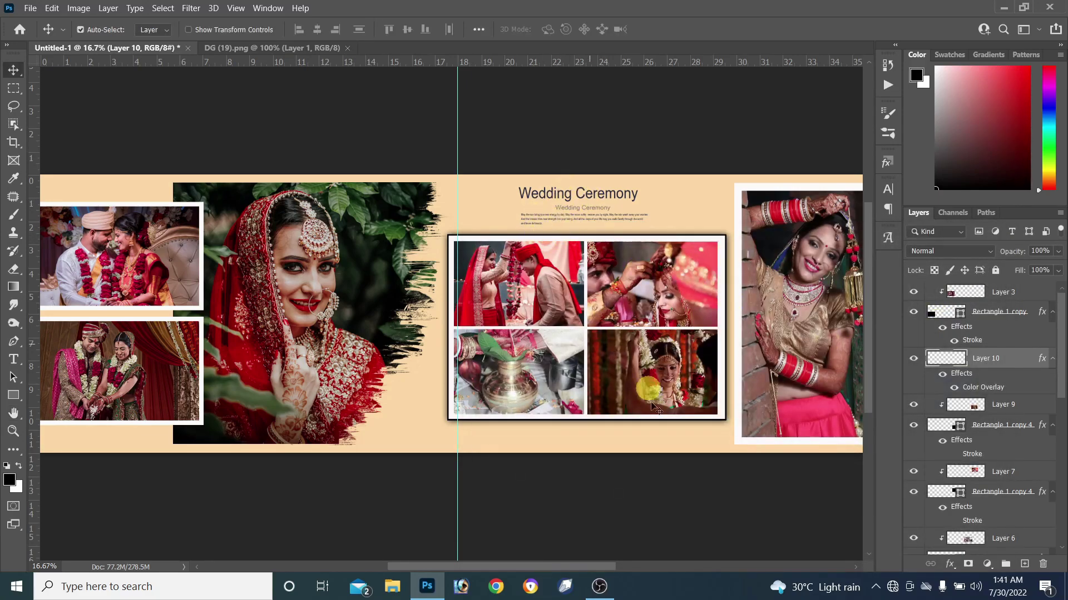
Bring the DG (31) 'Wedding ceremony' logo graphic in below the photo grid.
left_click(32, 9)
left_click(47, 34)
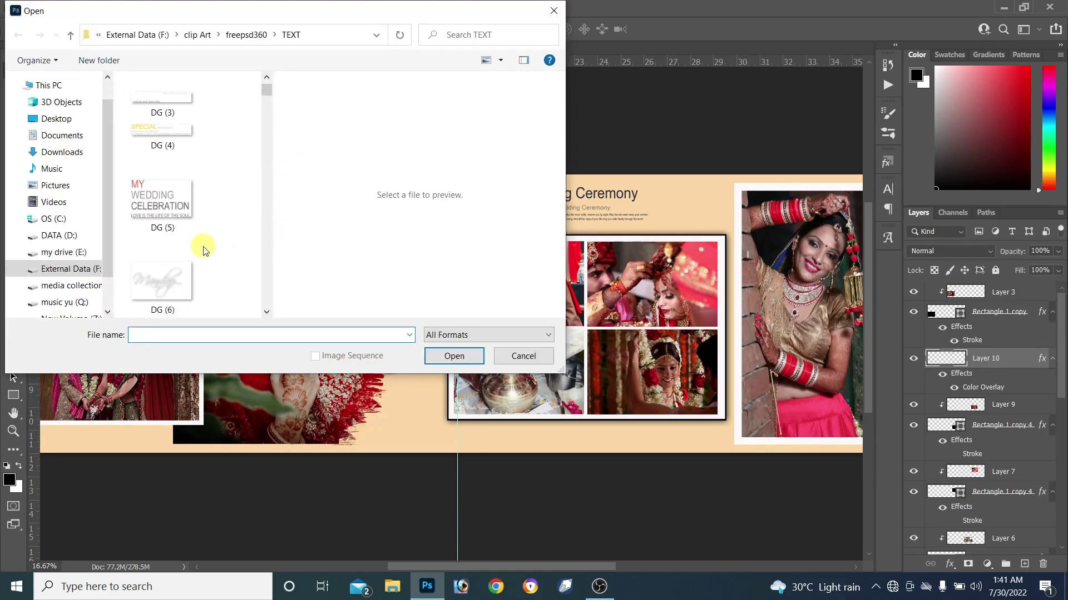
scroll(204, 250, "down", 2)
left_click_drag(398, 304, 551, 445)
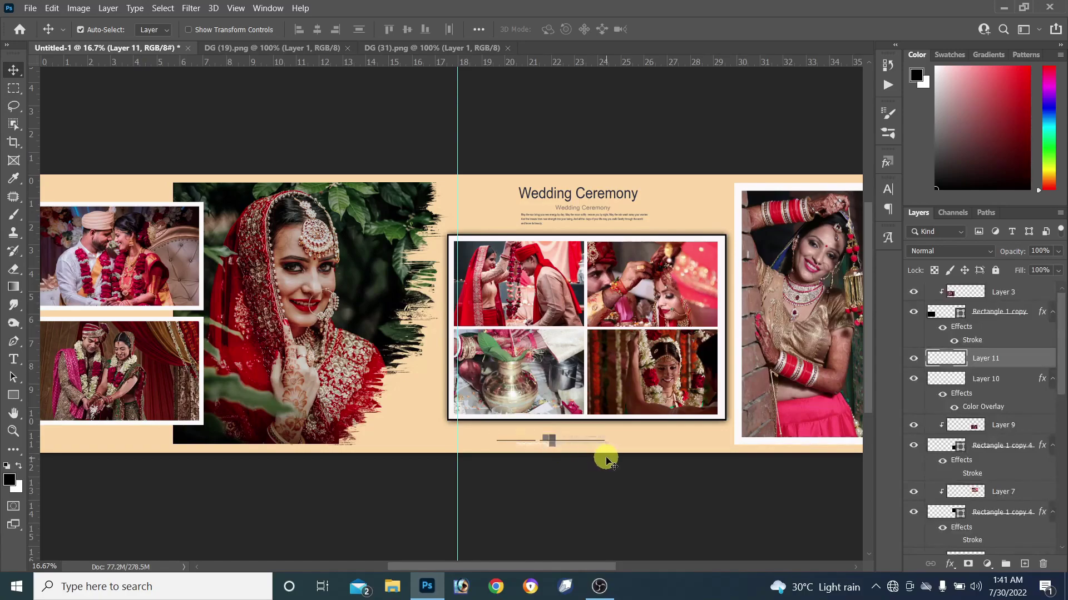
Apply a navy Color Overlay to the lower title graphic and zoom out to view the spread.
double_click(1024, 363)
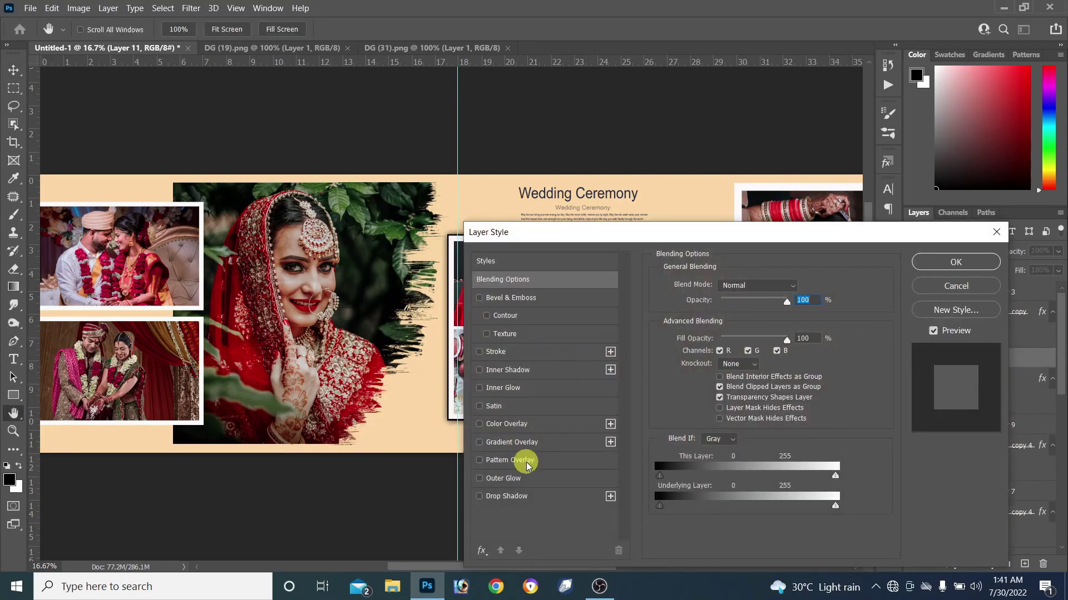
left_click(515, 435)
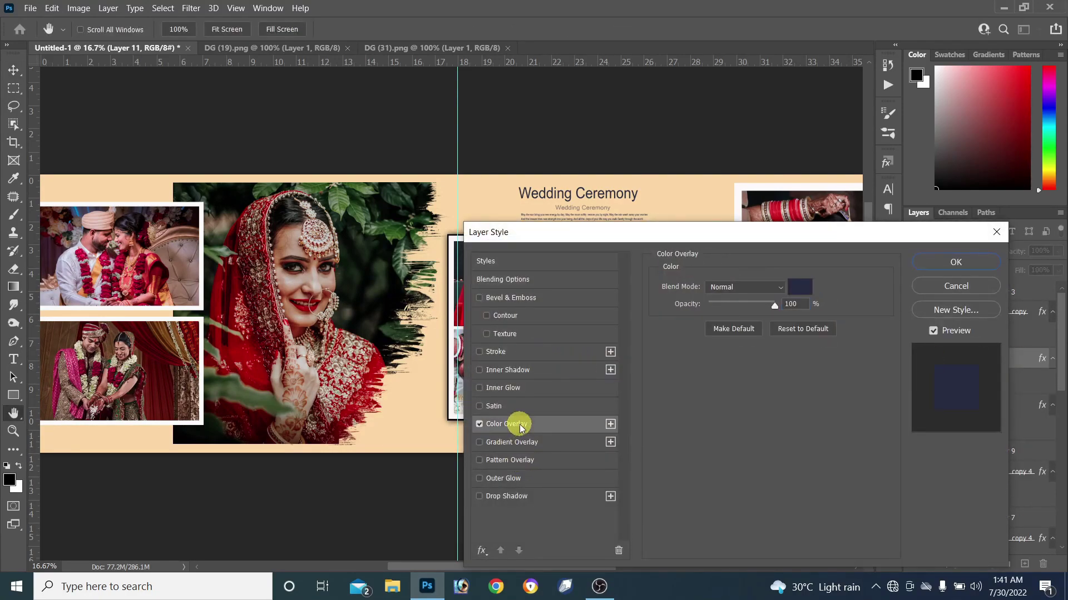
left_click(945, 263)
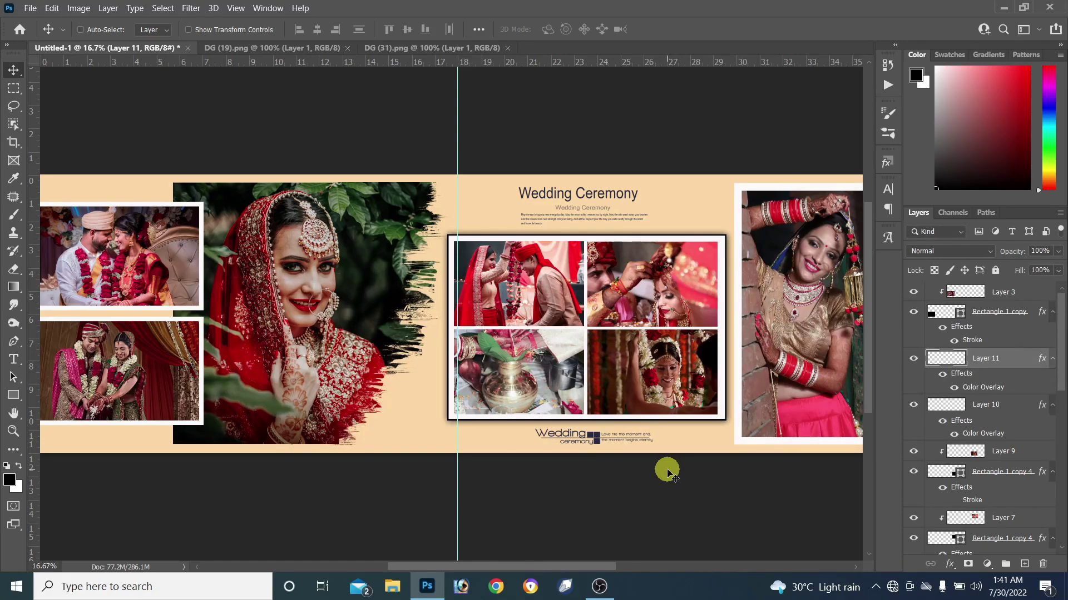
key("ctrl+minus")
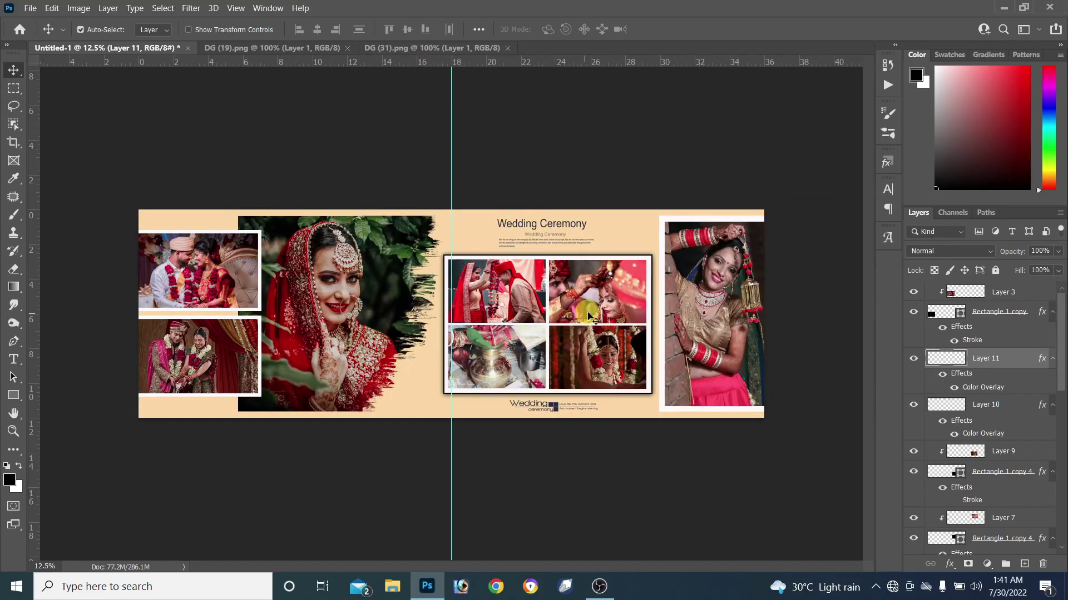
key("ctrl")
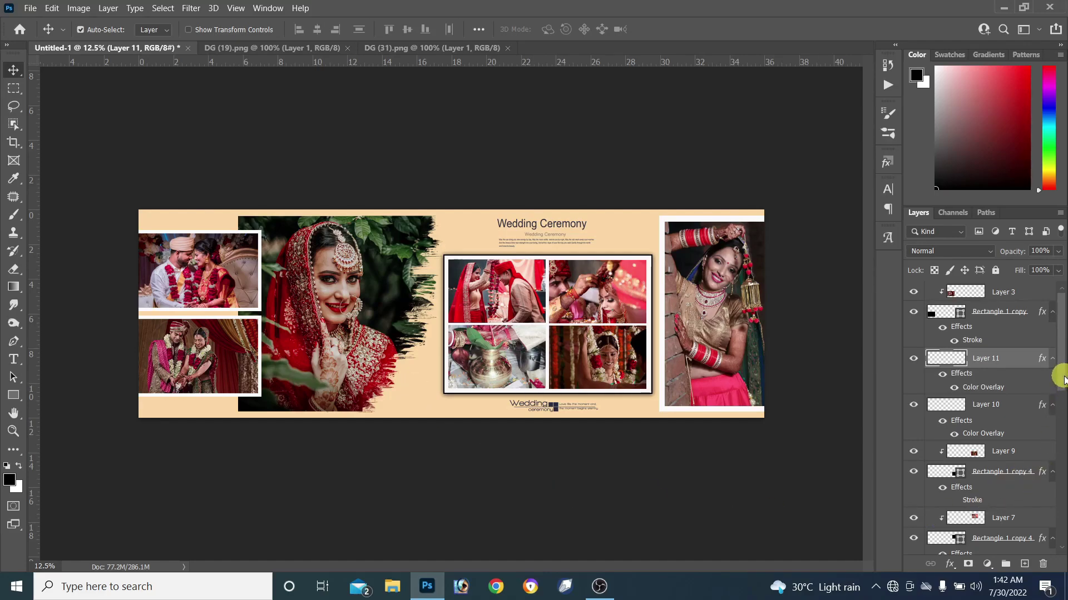
left_click_drag(1061, 378, 1061, 528)
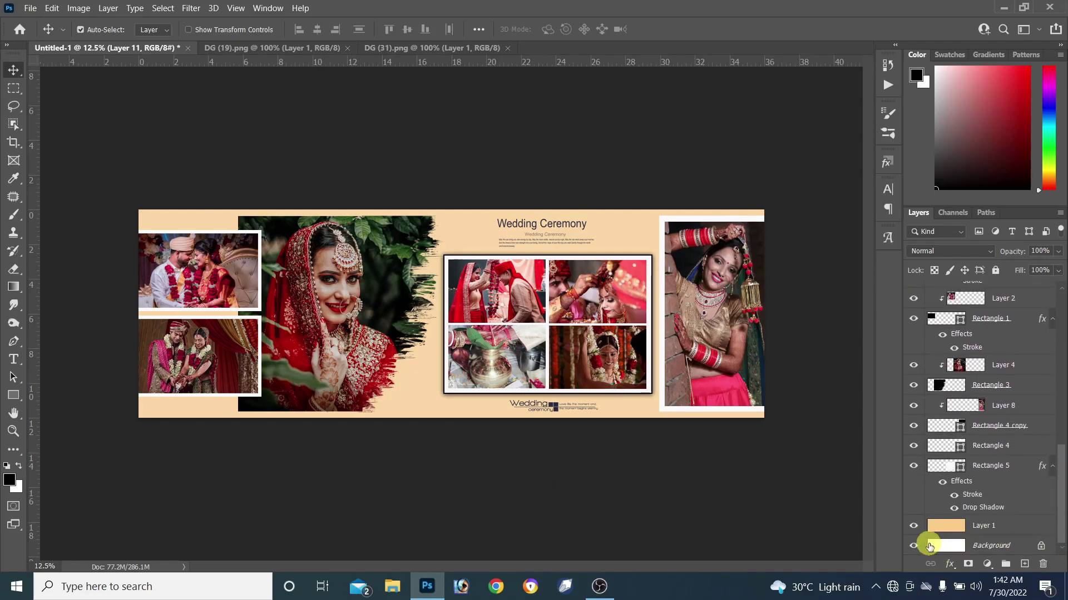
left_click(914, 526)
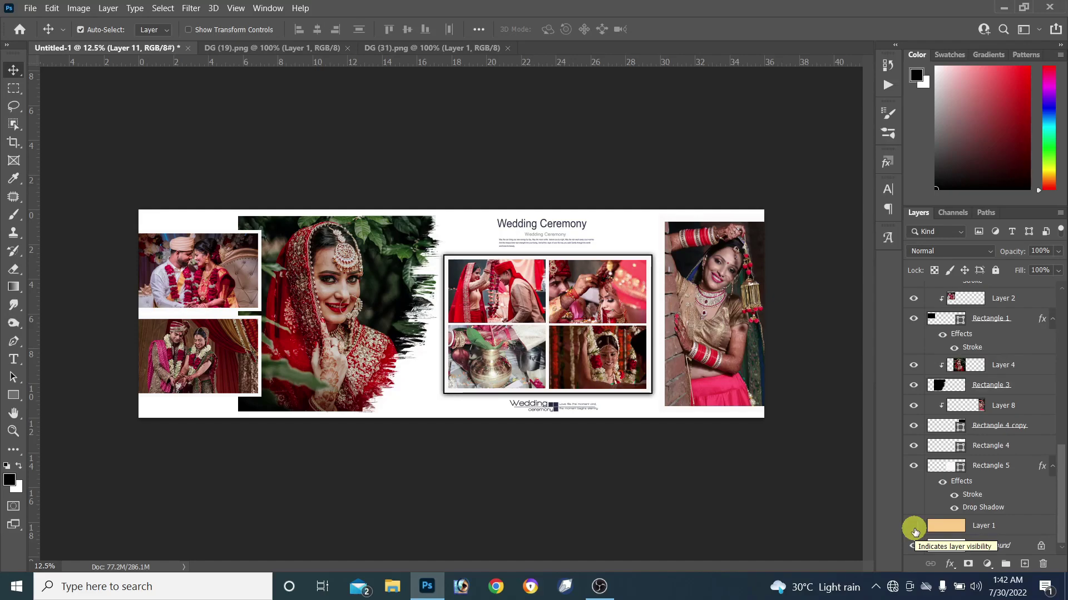
left_click(914, 528)
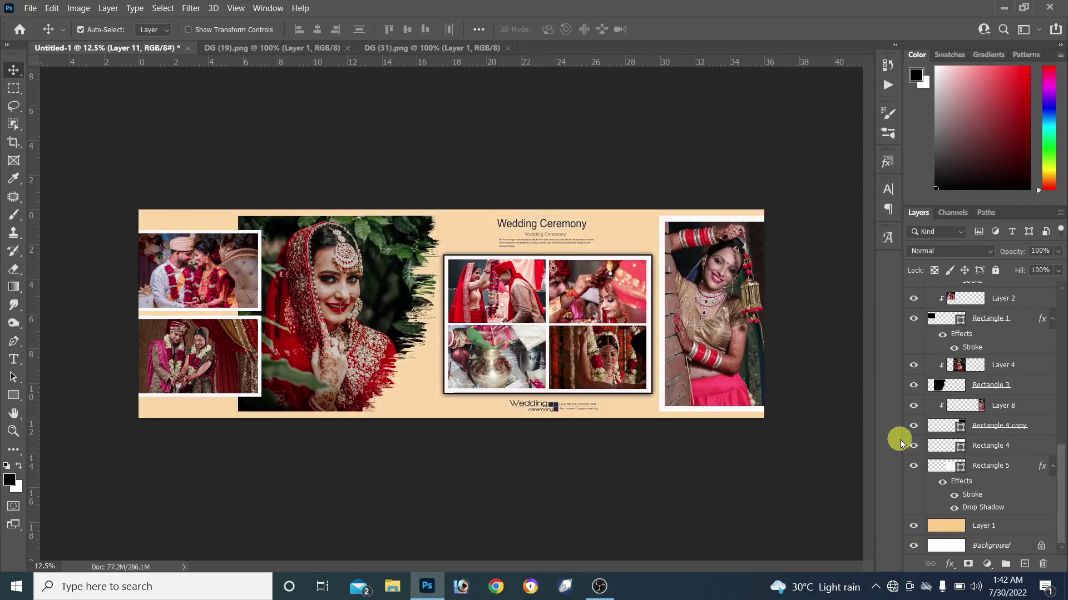